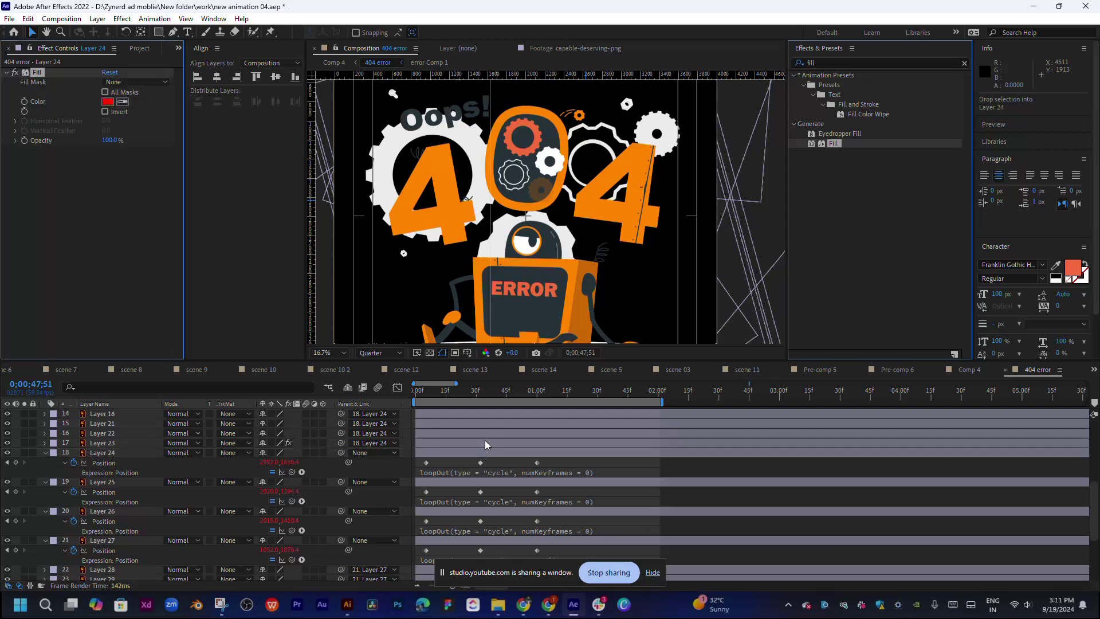
Paste a coral-orange hex into Layer 24's Fill colour, turning the right-hand 4 coral.
left_click(107, 101)
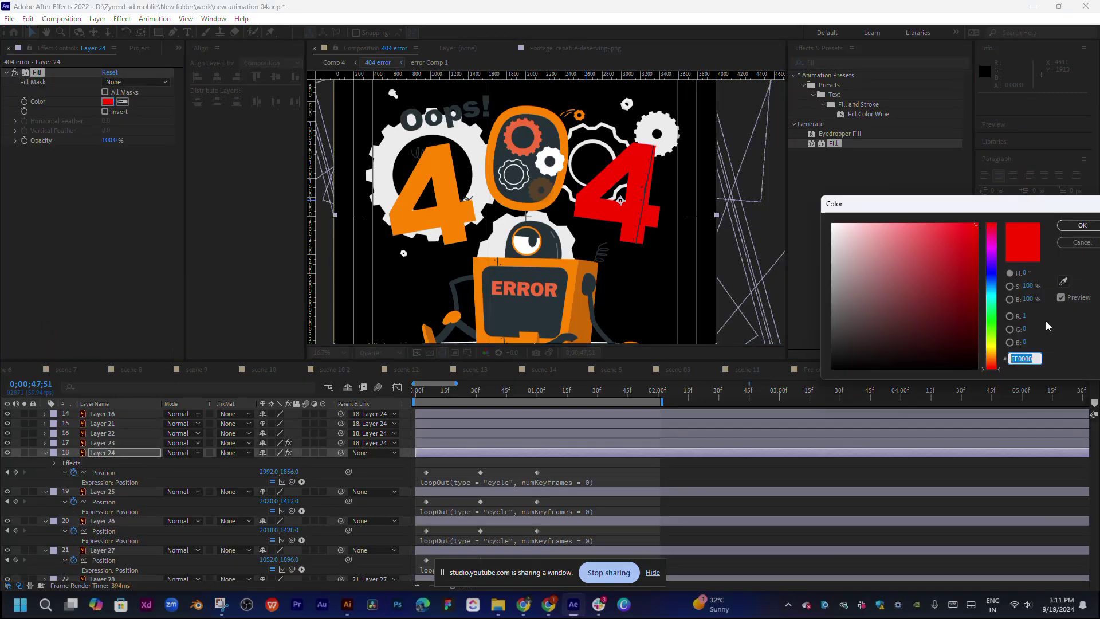
type("F46C3C")
left_click(1081, 225)
scroll(666, 239, "down", 1)
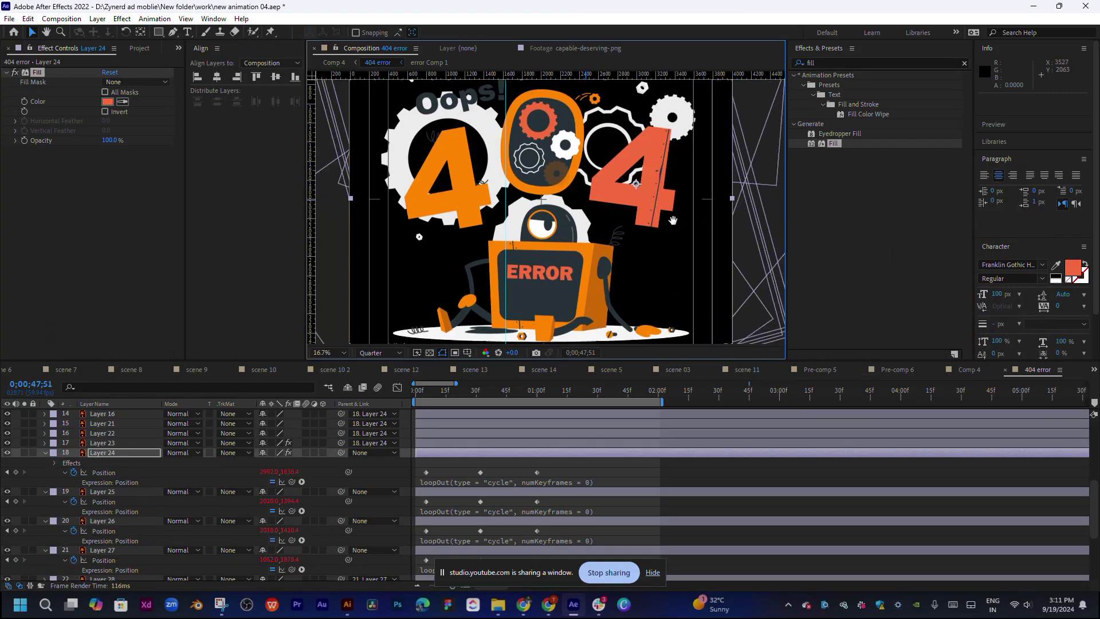
Lock Layer 25 after soloing it briefly to identify it.
left_click(503, 493)
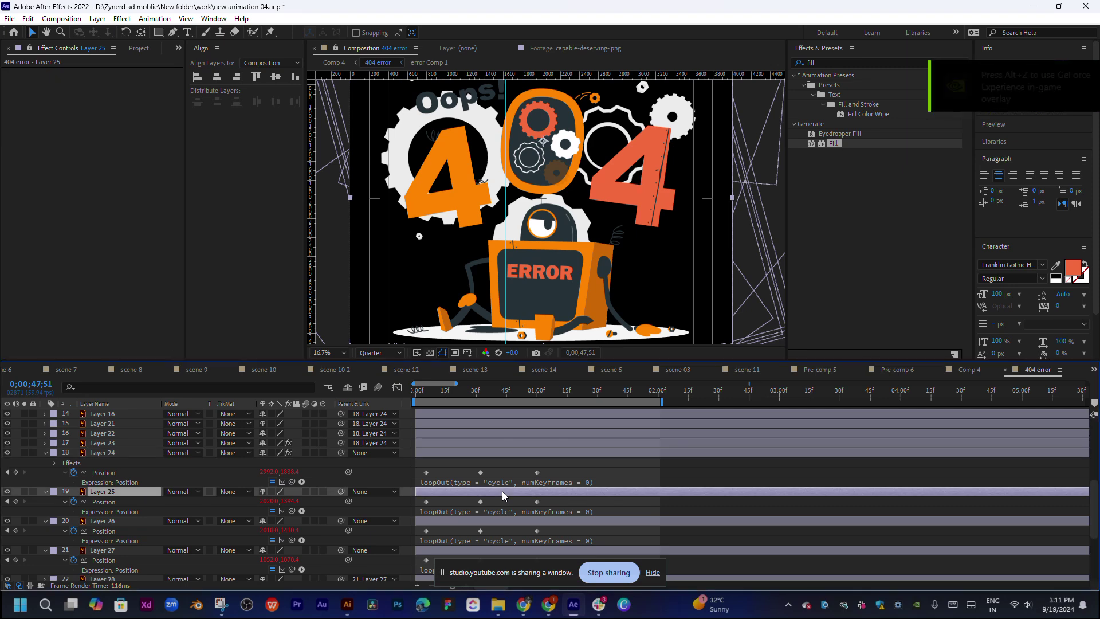
scroll(503, 491, "down", 1)
left_click(33, 463)
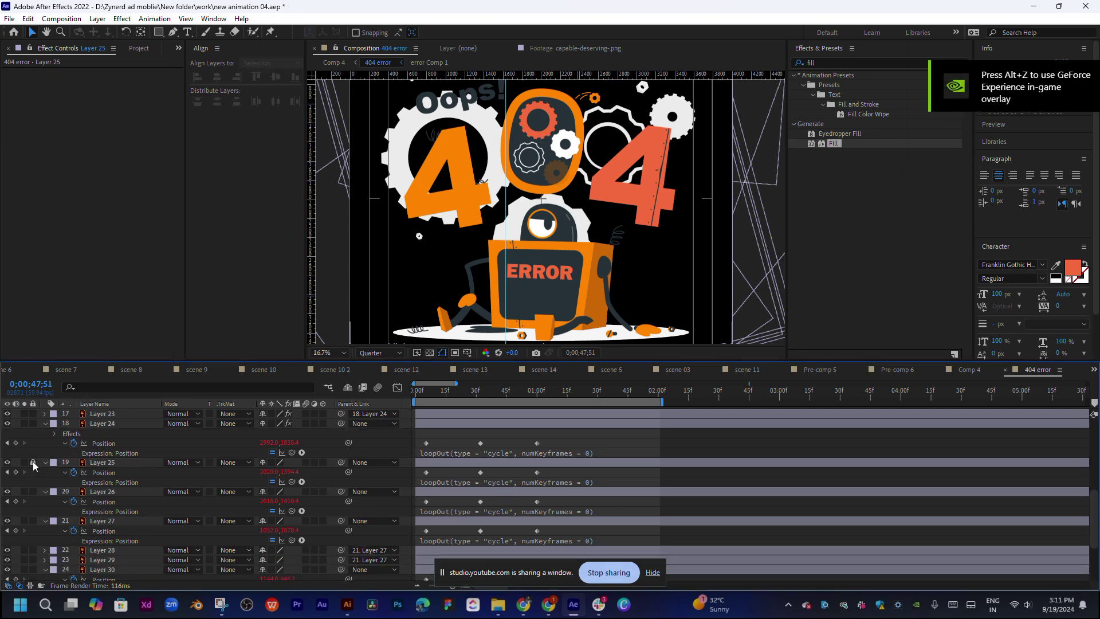
left_click(23, 462)
left_click(23, 462)
Label Layers 26 and 27 Dark Green after soloing each to identify it.
left_click(23, 492)
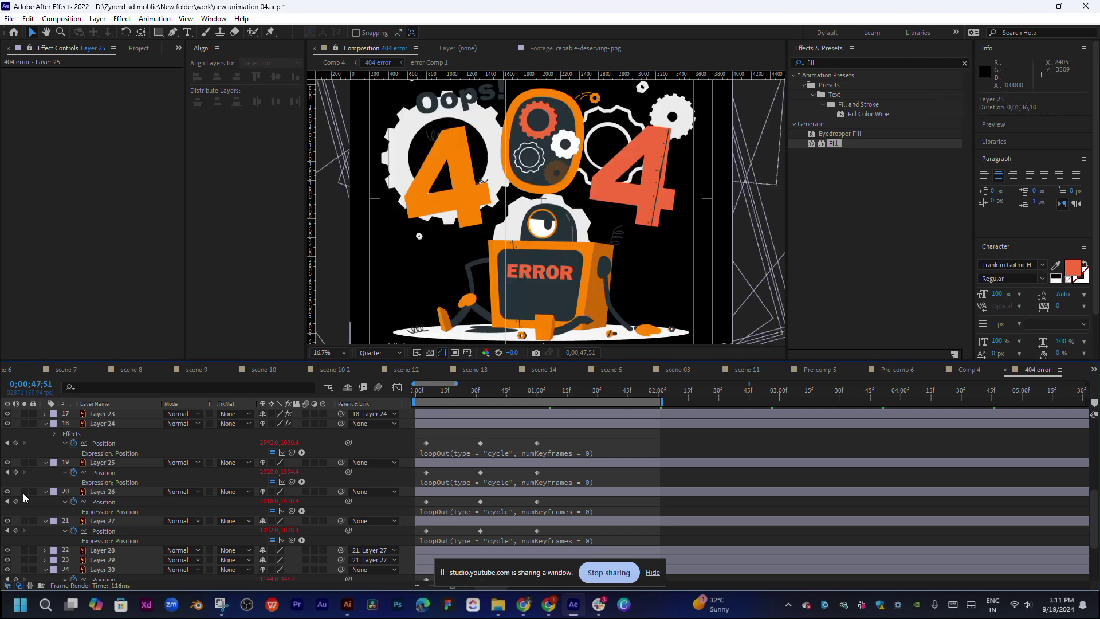
left_click(97, 492)
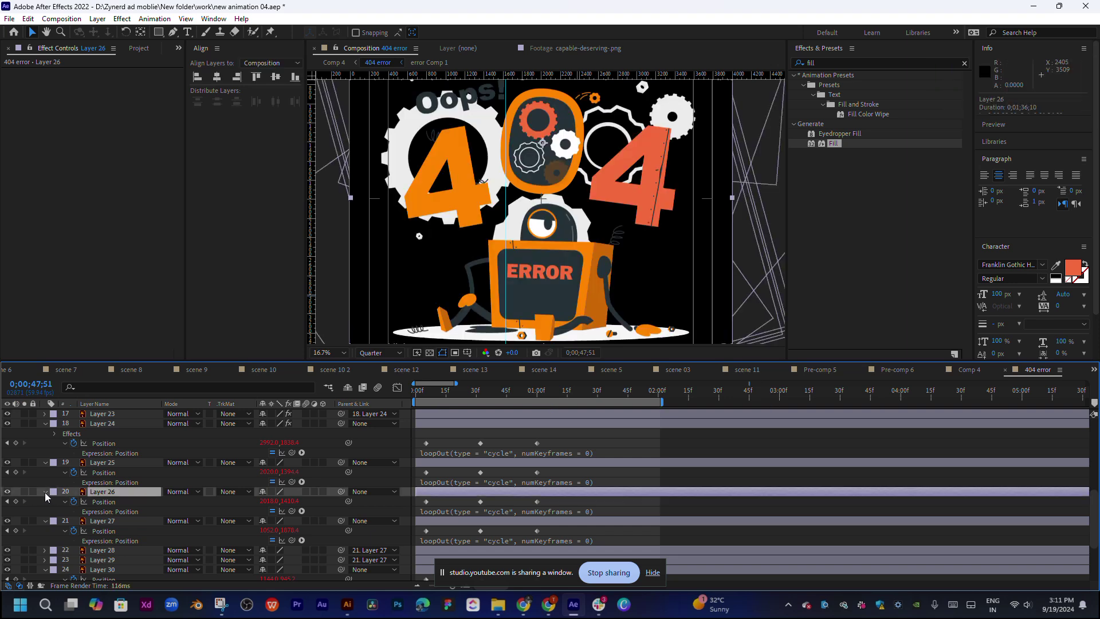
left_click(47, 494)
left_click(69, 470)
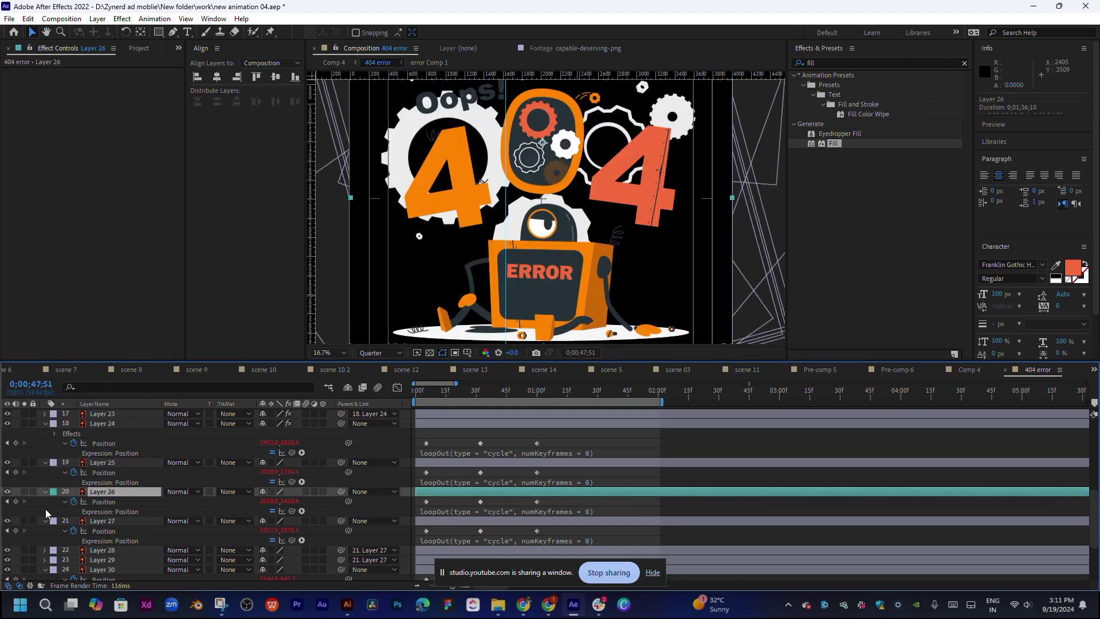
scroll(47, 513, "down", 3)
left_click(53, 437)
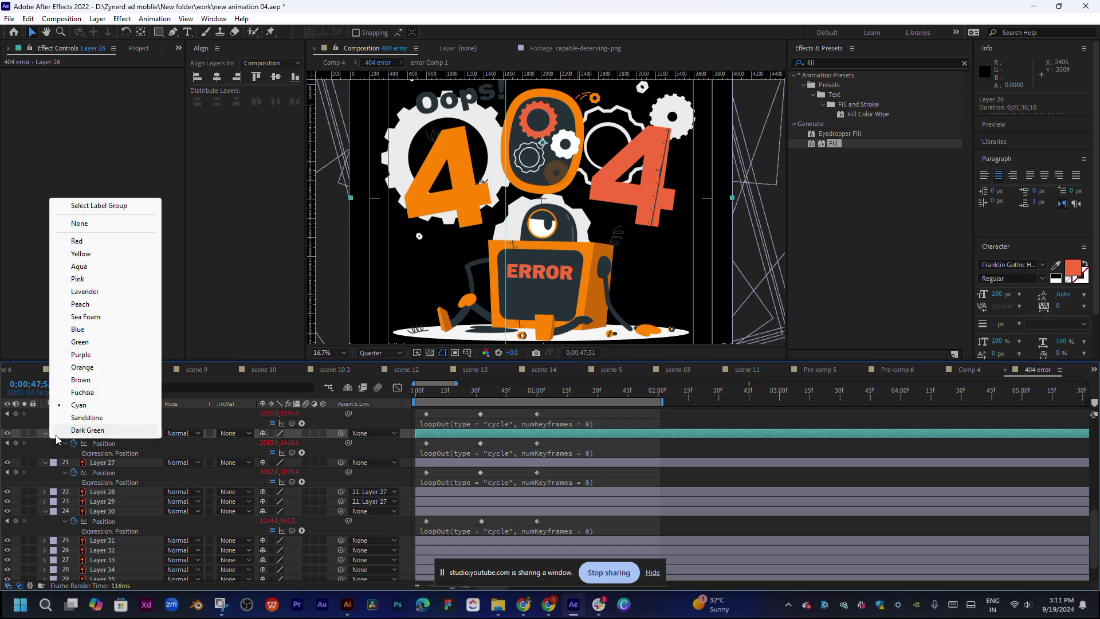
left_click(67, 428)
left_click(97, 464)
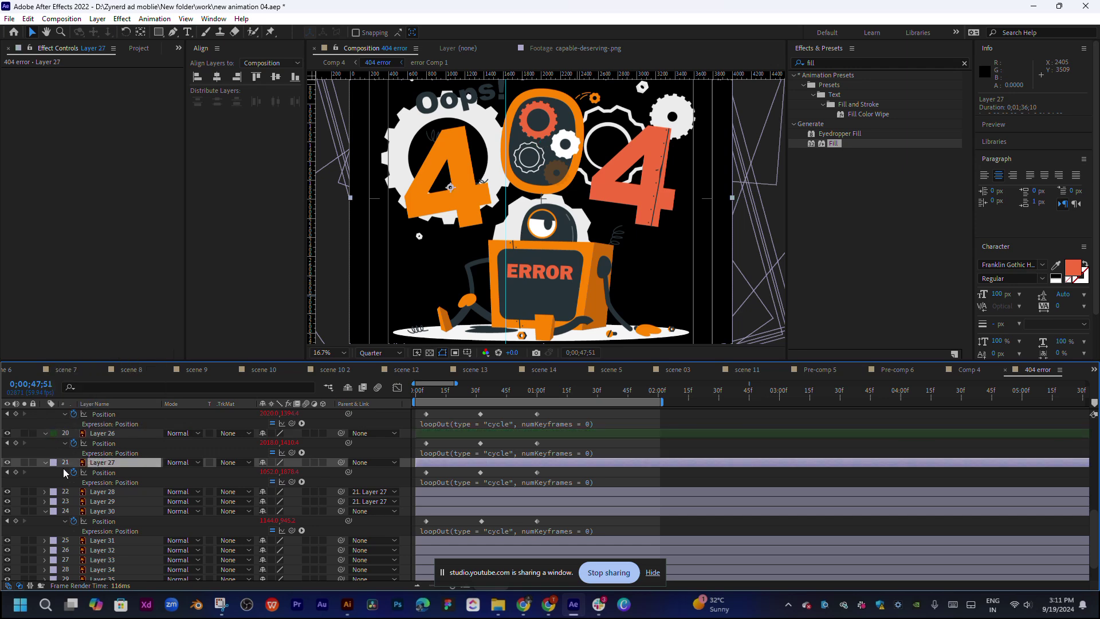
left_click(24, 463)
left_click(24, 462)
left_click(50, 463)
left_click(100, 460)
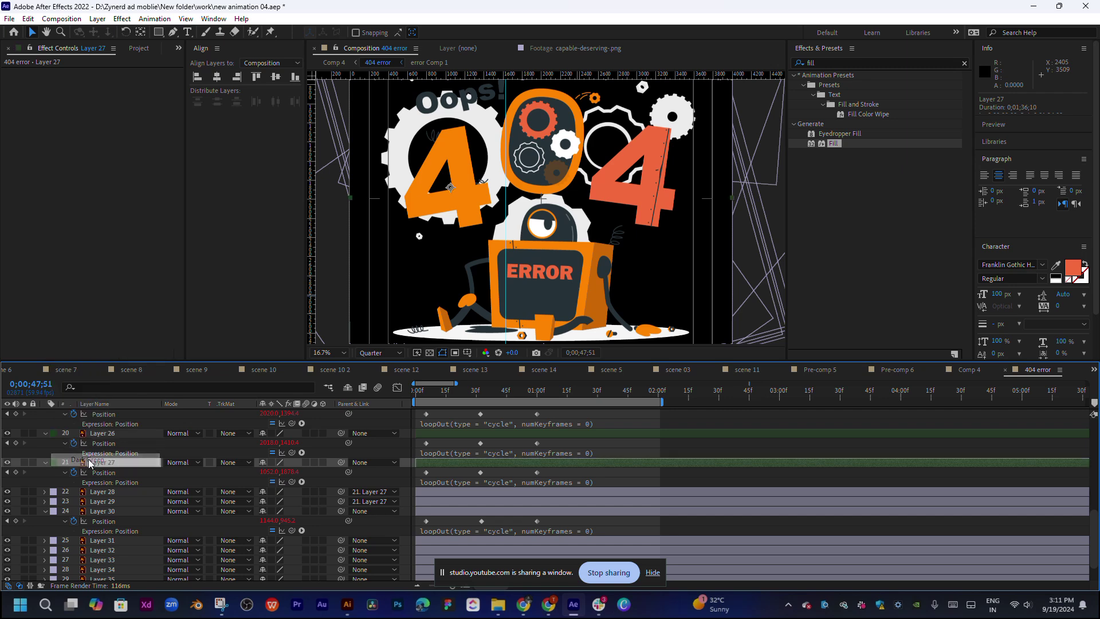
Check Layer 28 on its own, then select Layers 26 and 27 together.
left_click(76, 494)
left_click(24, 492)
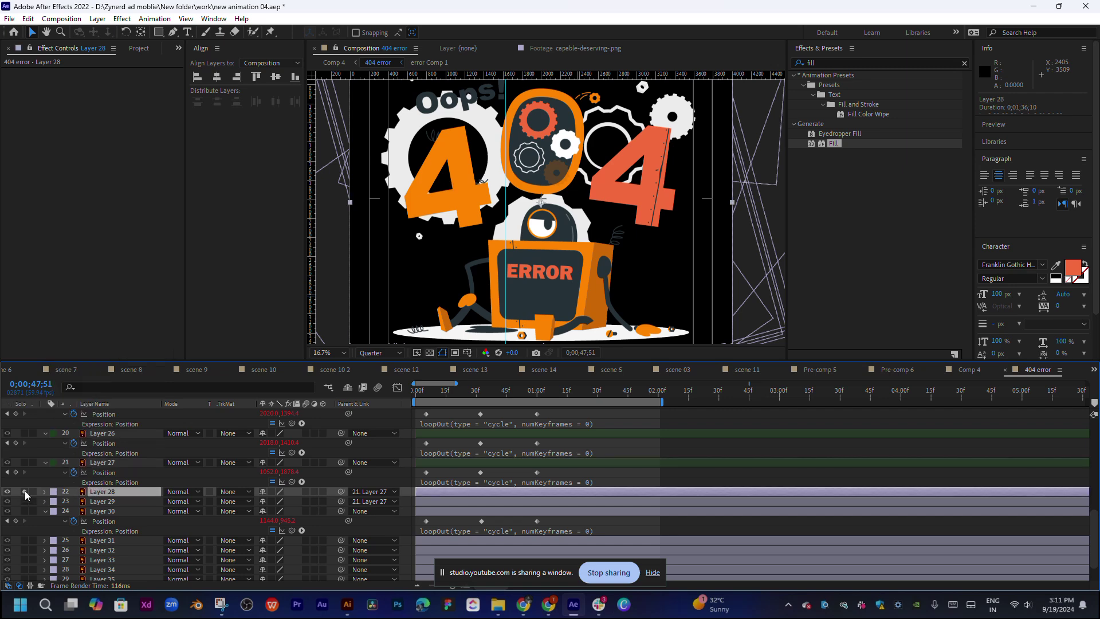
left_click(24, 492)
left_click(118, 461)
left_click(125, 433, "ctrl")
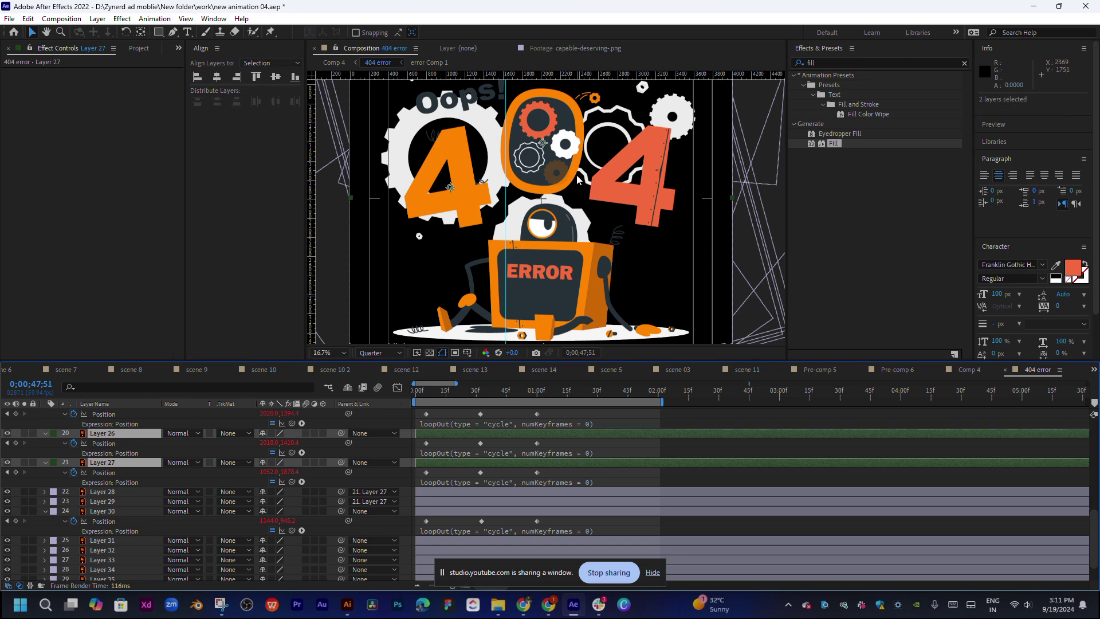
mouse_move(834, 143)
left_mouse_down()
mouse_move(598, 414)
mouse_move(243, 499)
left_mouse_up()
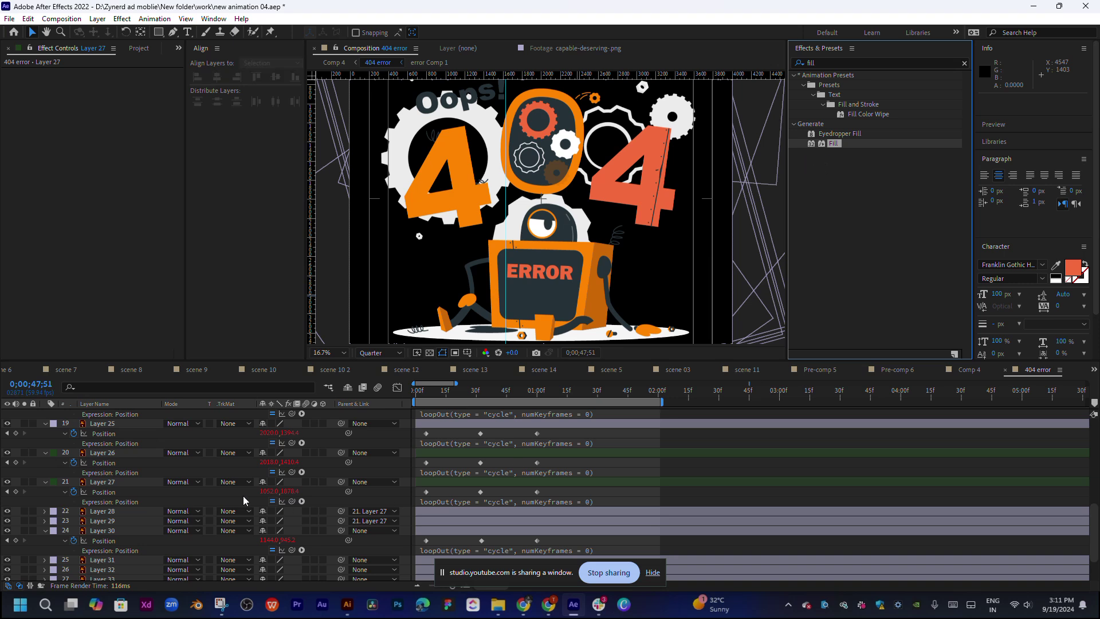
left_click(127, 481)
left_click(134, 452, "ctrl")
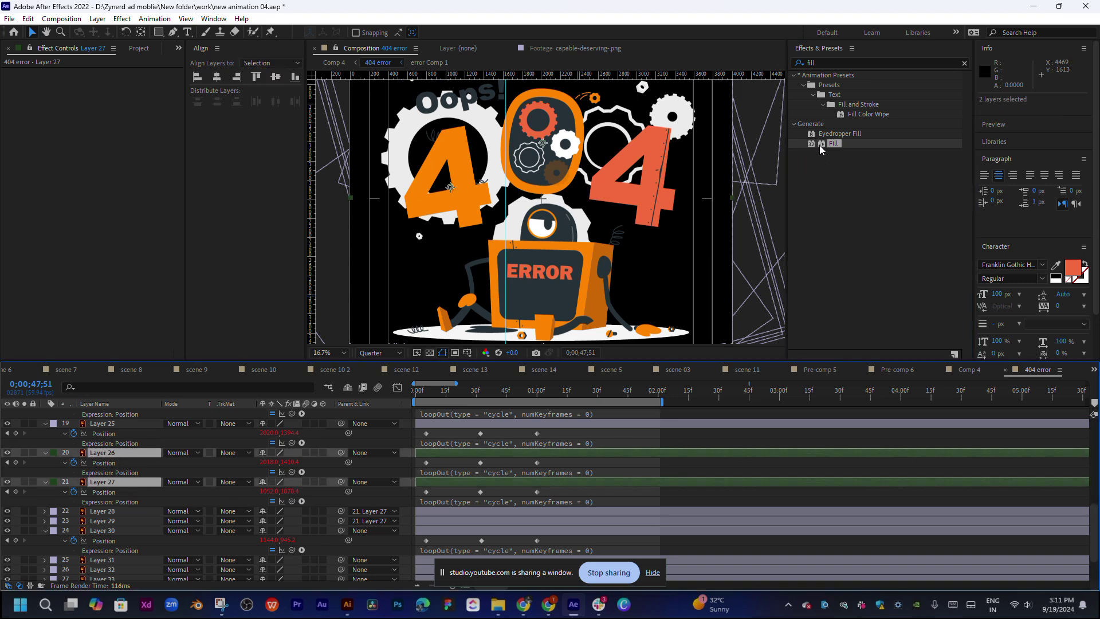
Add Fill effects to Layers 26 and 27 and colour Layer 27's left 4 coral.
left_click_drag(821, 151, 479, 456)
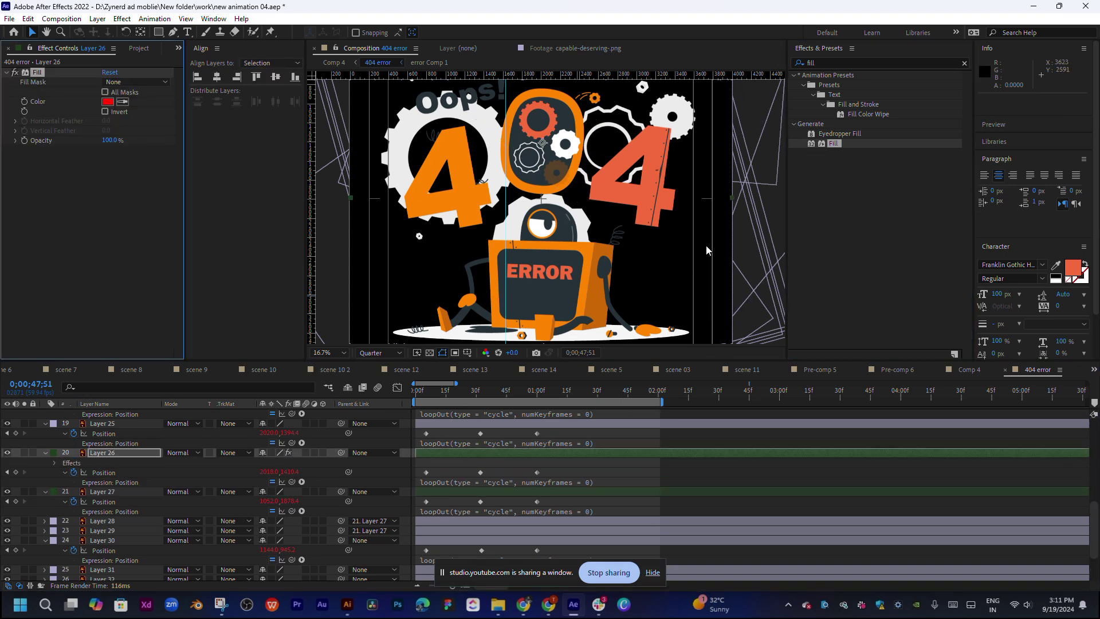
left_click_drag(838, 144, 482, 491)
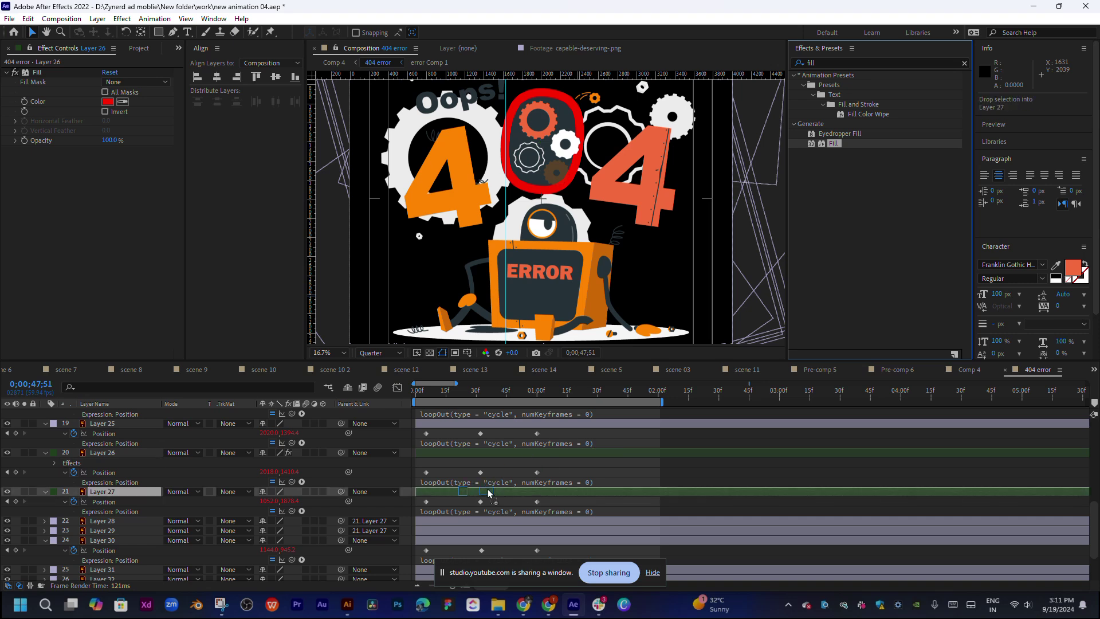
left_click(107, 101)
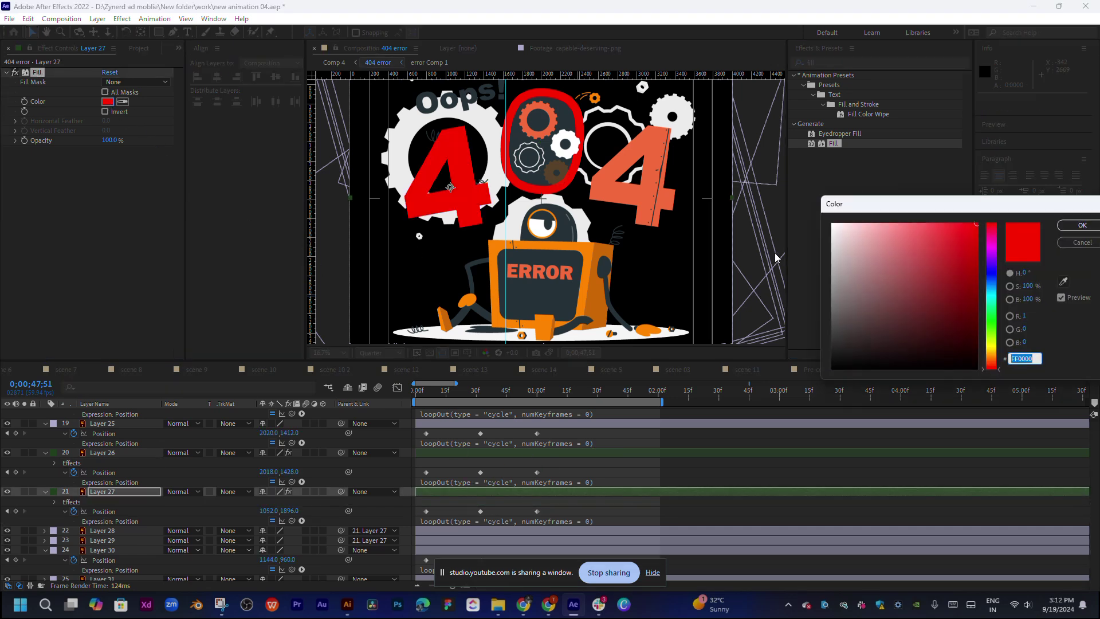
type("F46C3C")
left_click(1083, 225)
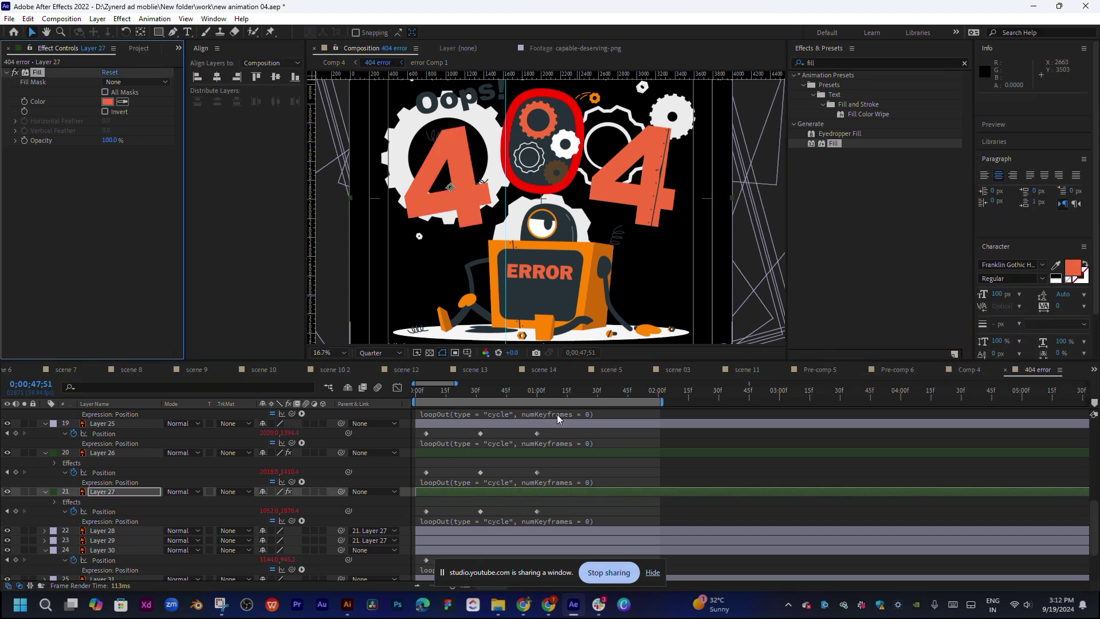
Set Layer 26's Fill to the same coral hex so the 0's outline matches.
left_click(523, 453)
left_click(107, 101)
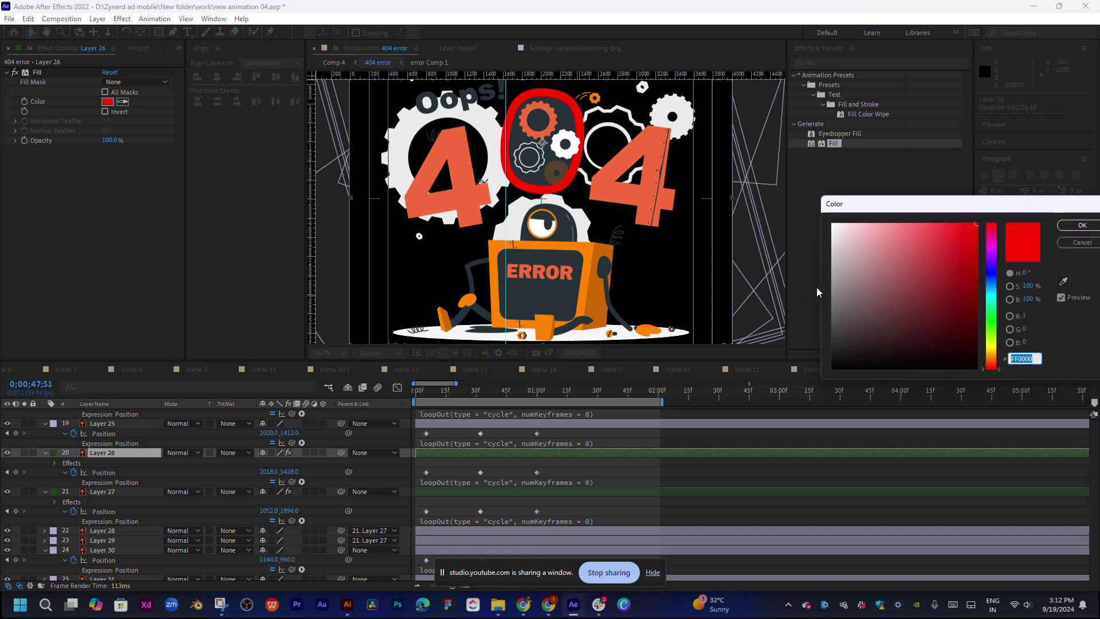
type("F46C3C")
left_click(1083, 225)
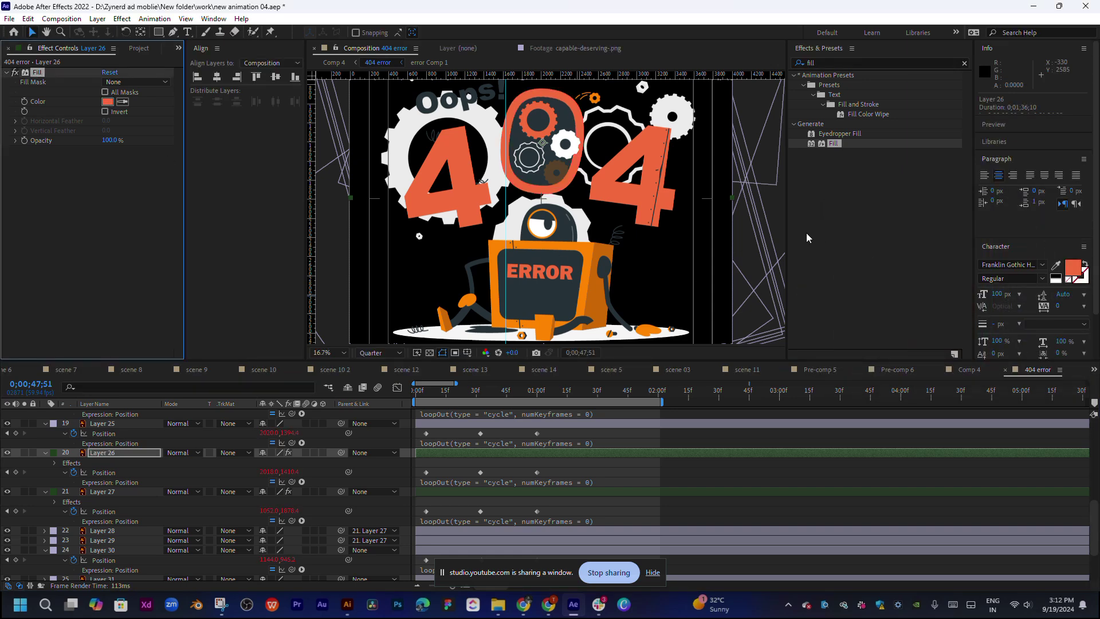
scroll(631, 258, "up", 3)
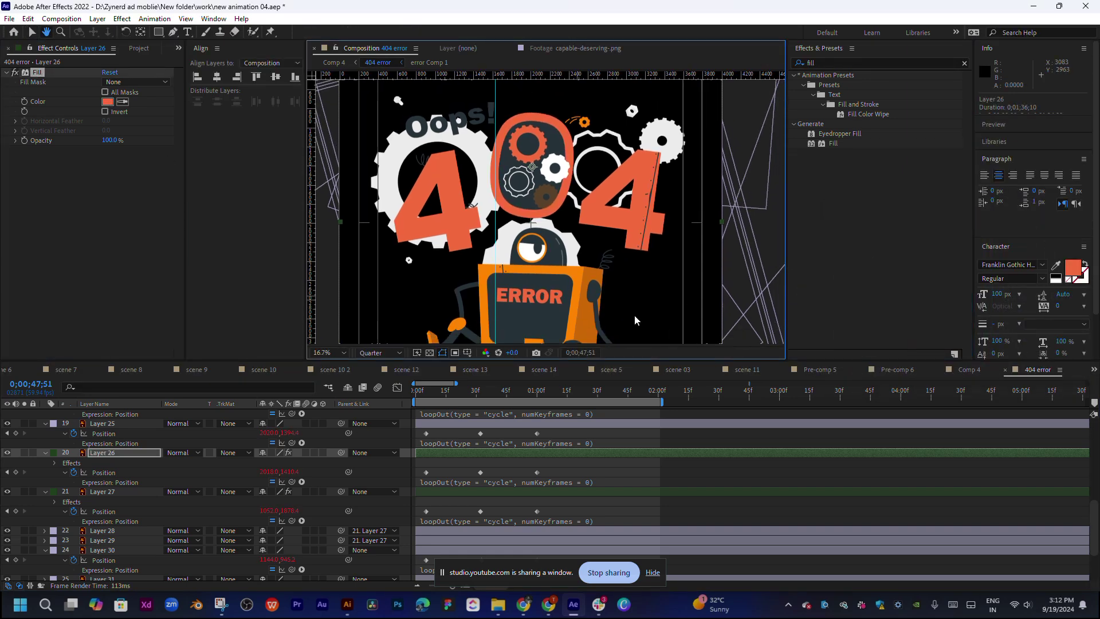
scroll(523, 512, "down", 1)
scroll(103, 492, "down", 1)
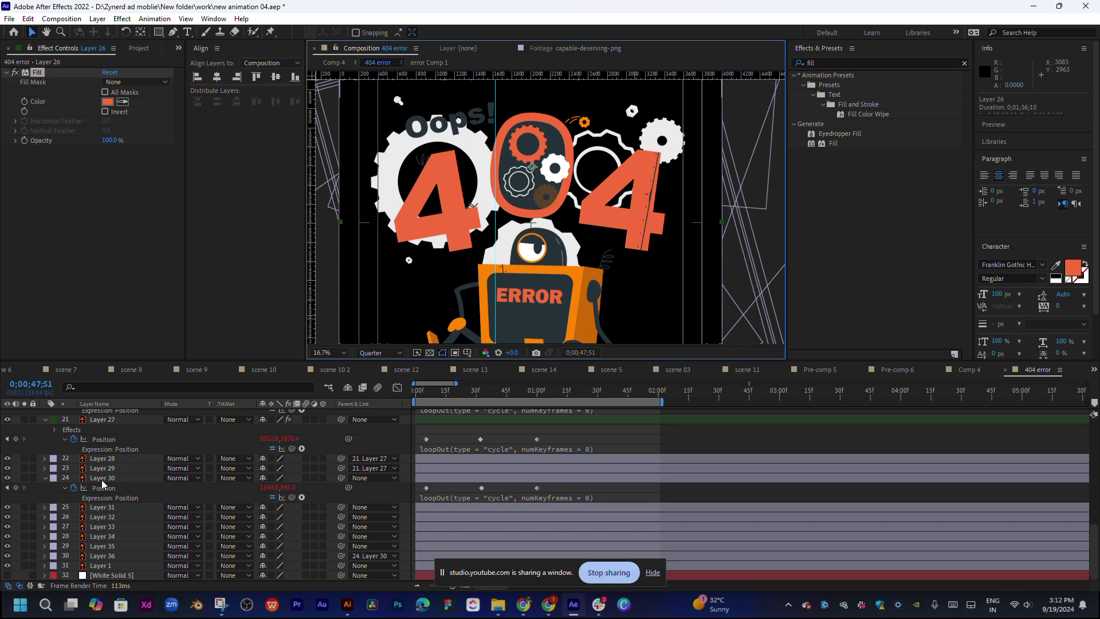
left_click(19, 483)
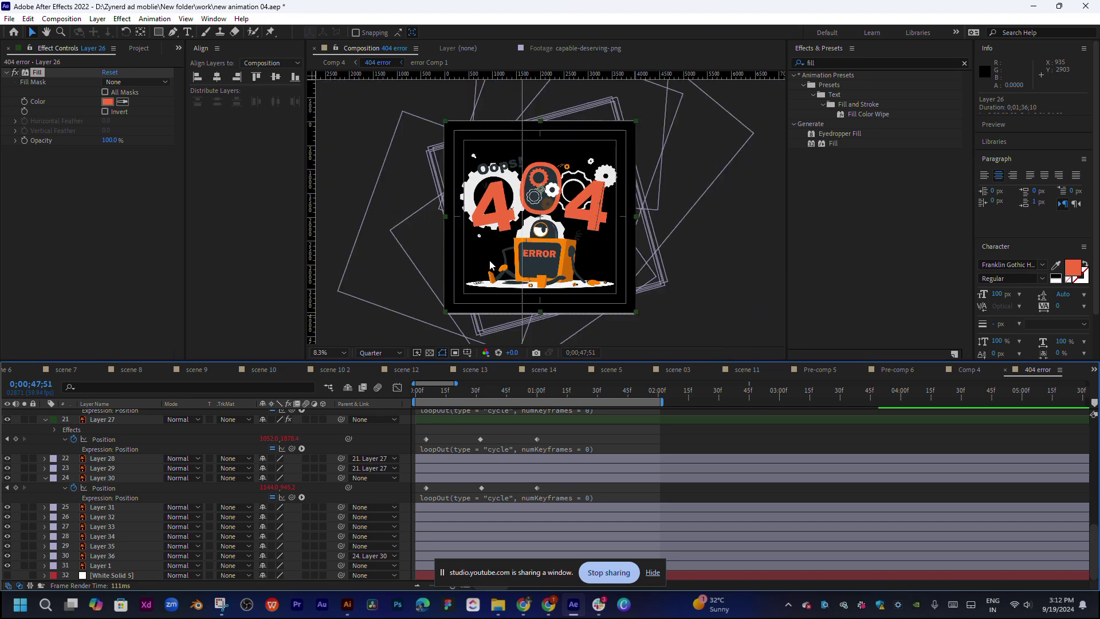
left_click_drag(489, 248, 481, 185)
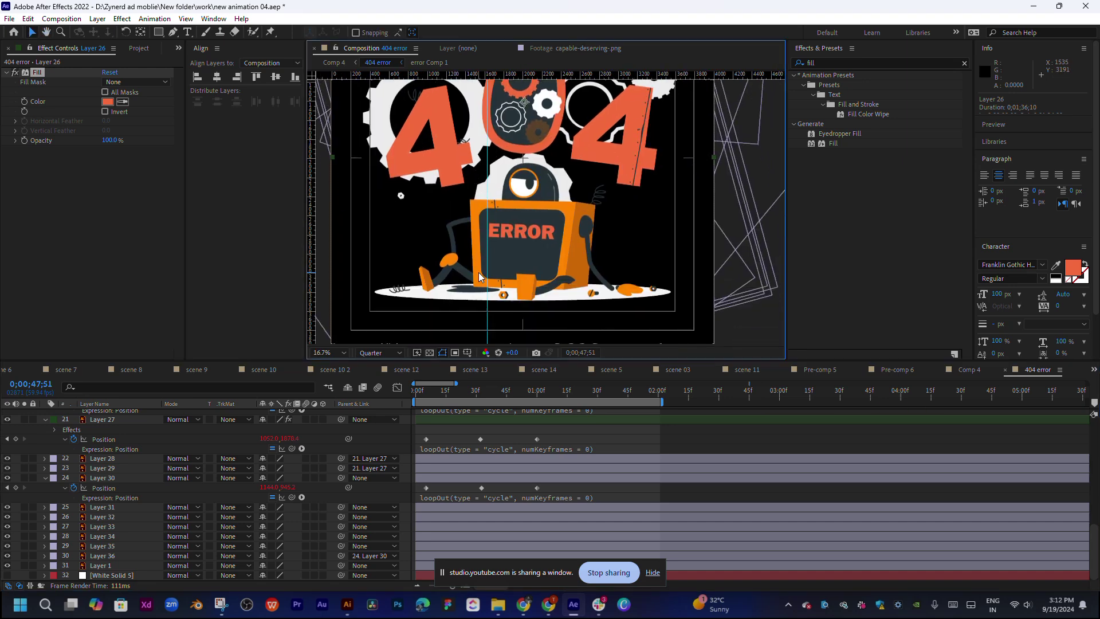
left_click(106, 508)
left_click(102, 527)
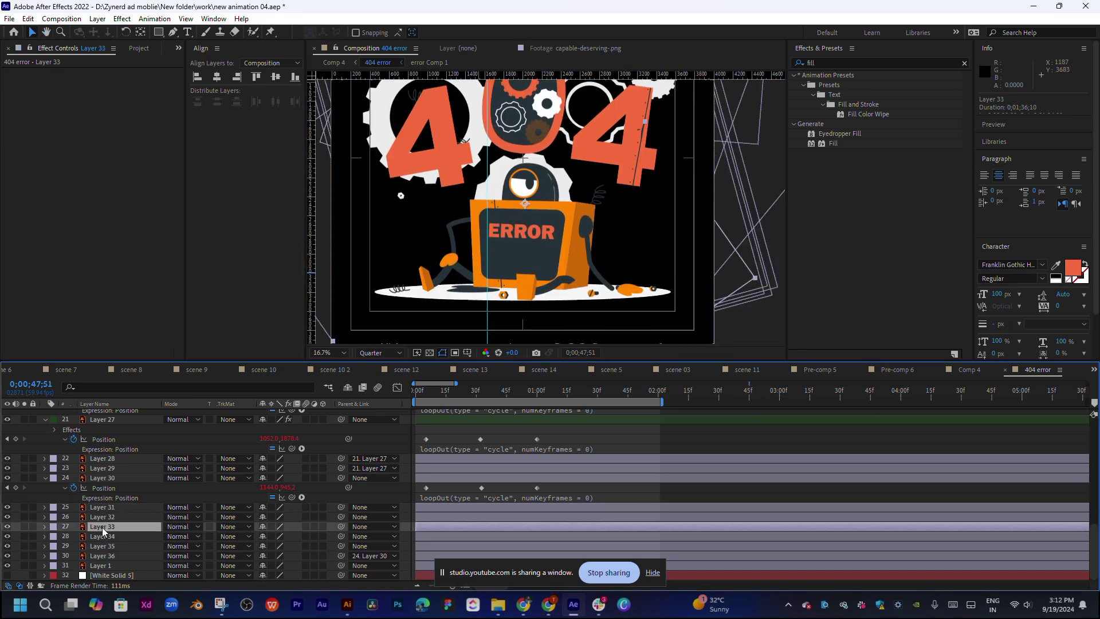
left_click(27, 528)
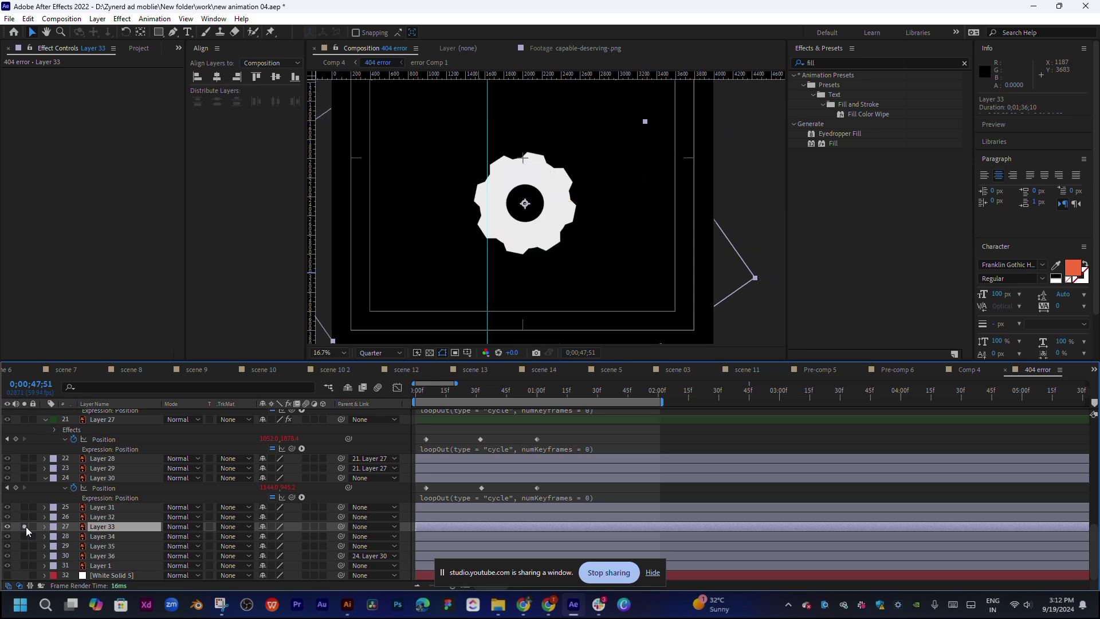
left_click(26, 527)
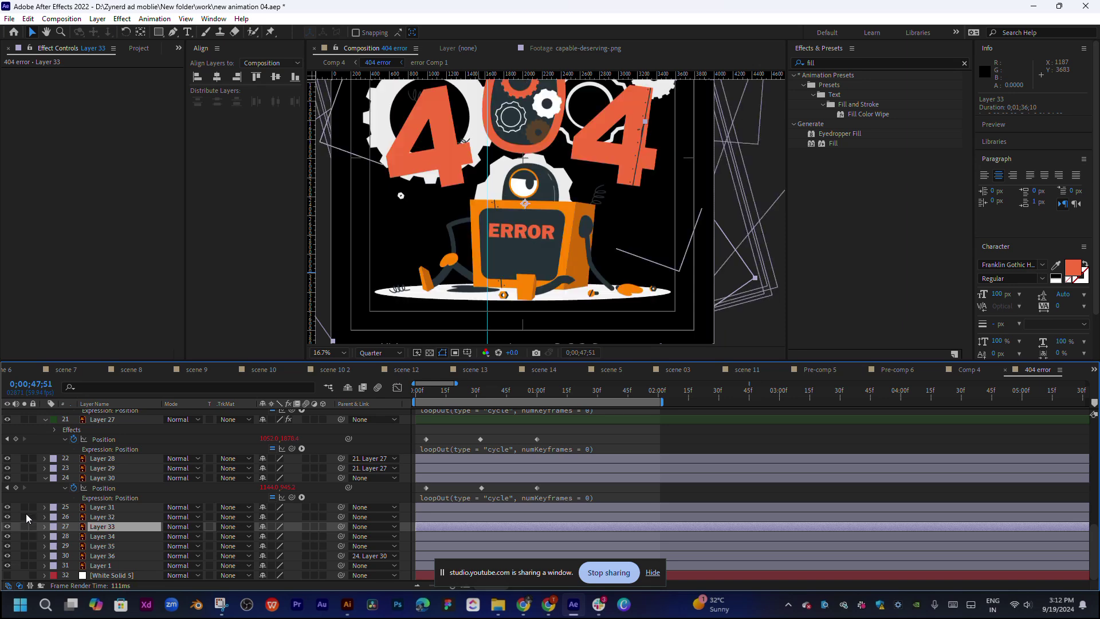
left_click(25, 518)
left_click(25, 517)
key("h")
left_click_drag(569, 226, 564, 292)
key("v")
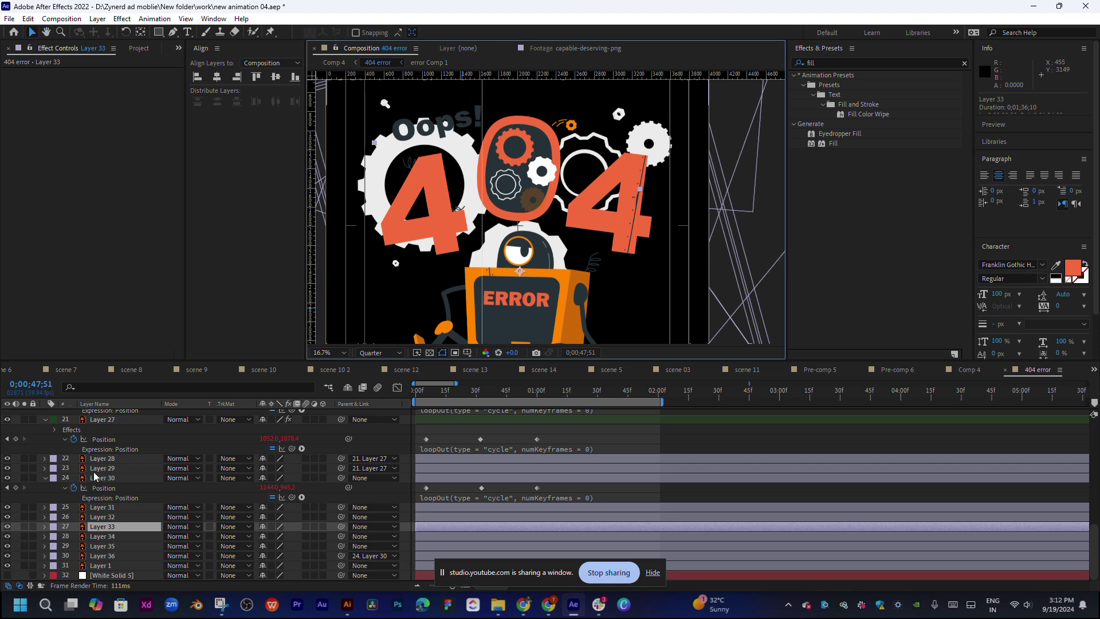
left_click(101, 467)
scroll(108, 464, "up", 5)
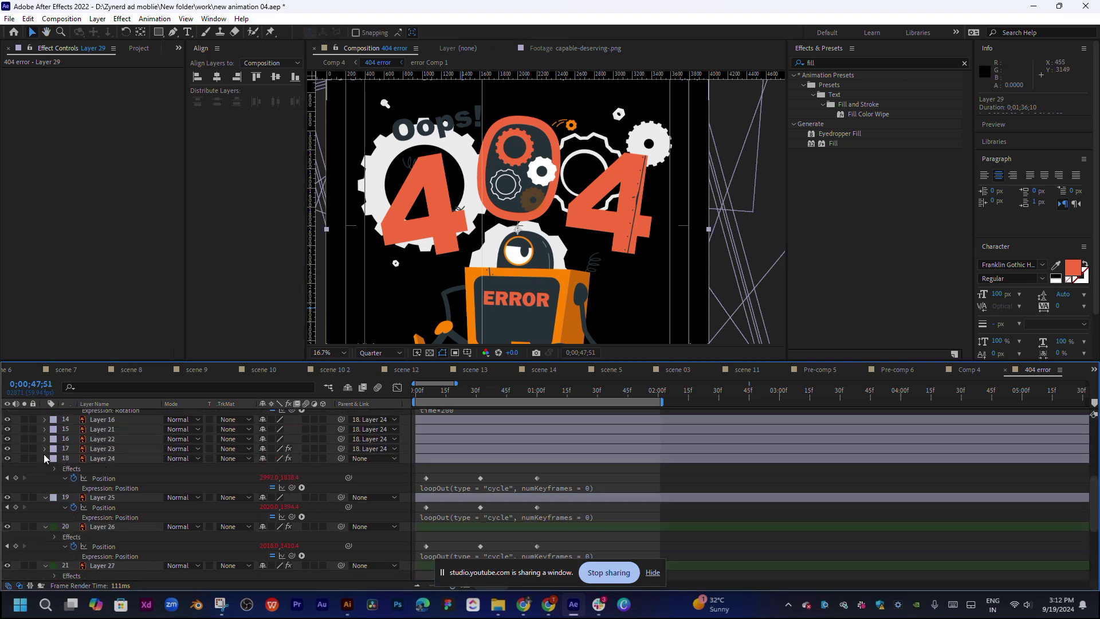
Identify the small gear as Layer 20 and give it a Fill coloured F46C3C.
scroll(88, 462, "up", 3)
left_click(101, 481)
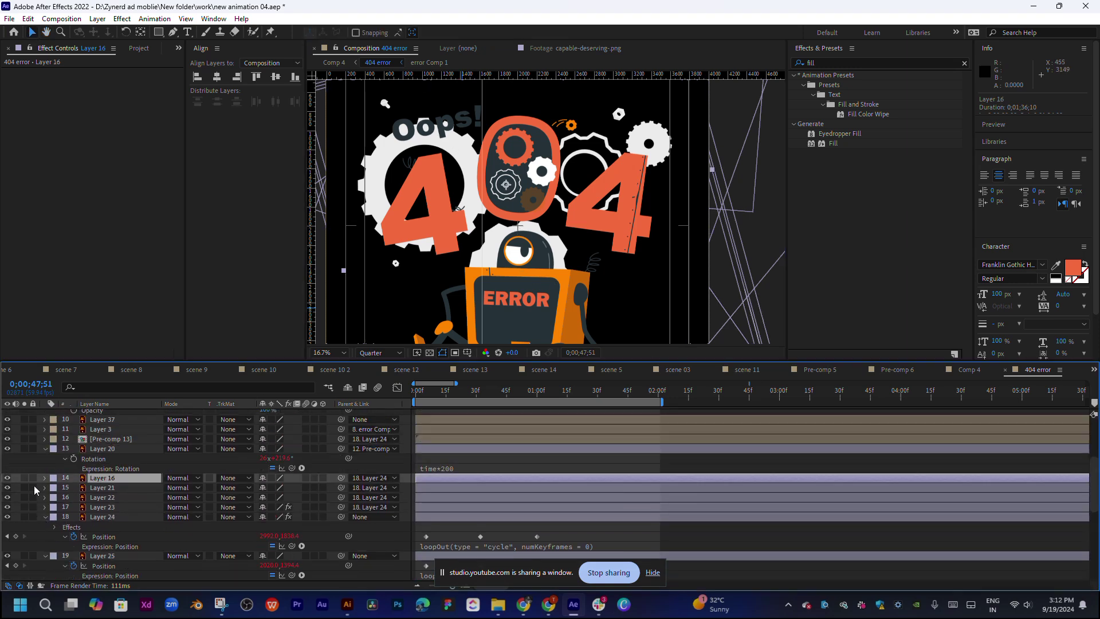
left_click(7, 448)
left_click(7, 451)
left_click(126, 449)
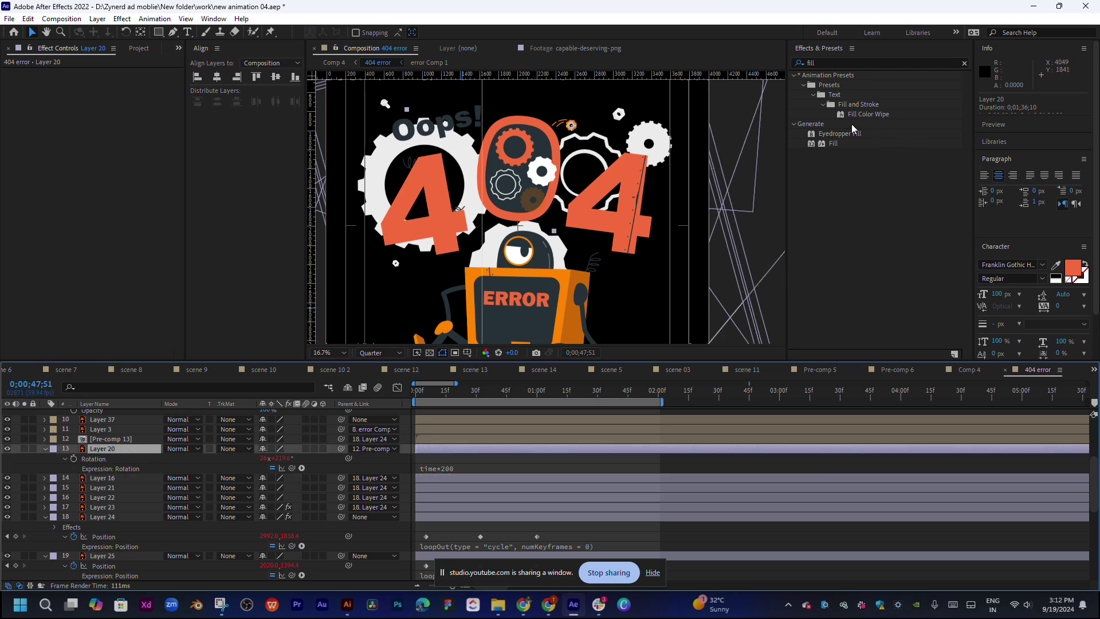
left_click(829, 144)
left_click_drag(830, 144, 433, 449)
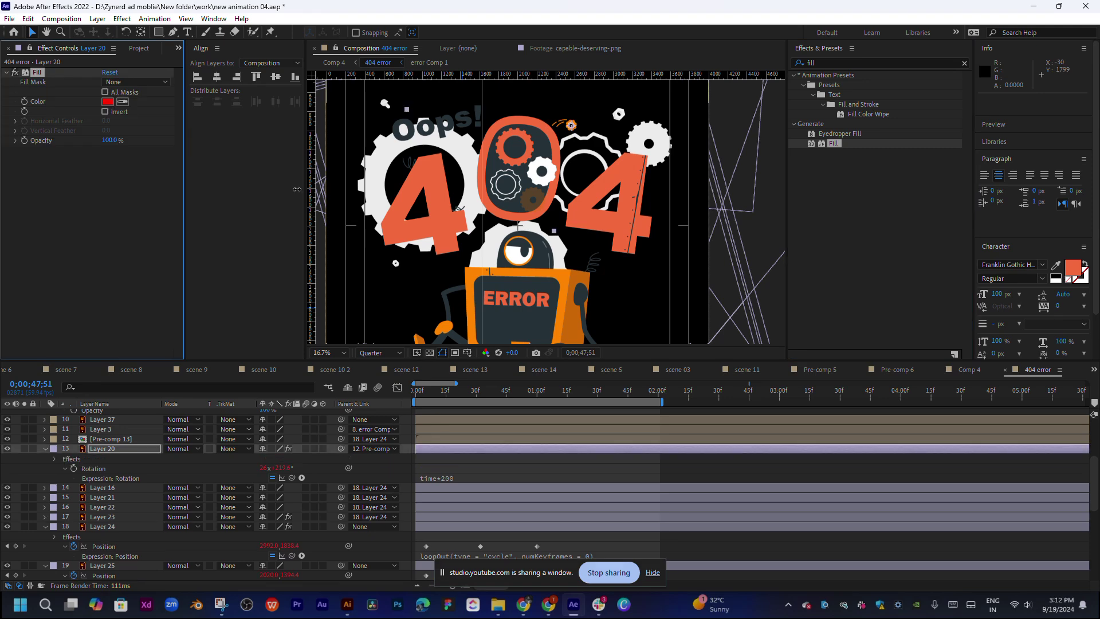
left_click(113, 103)
type("F46C3C")
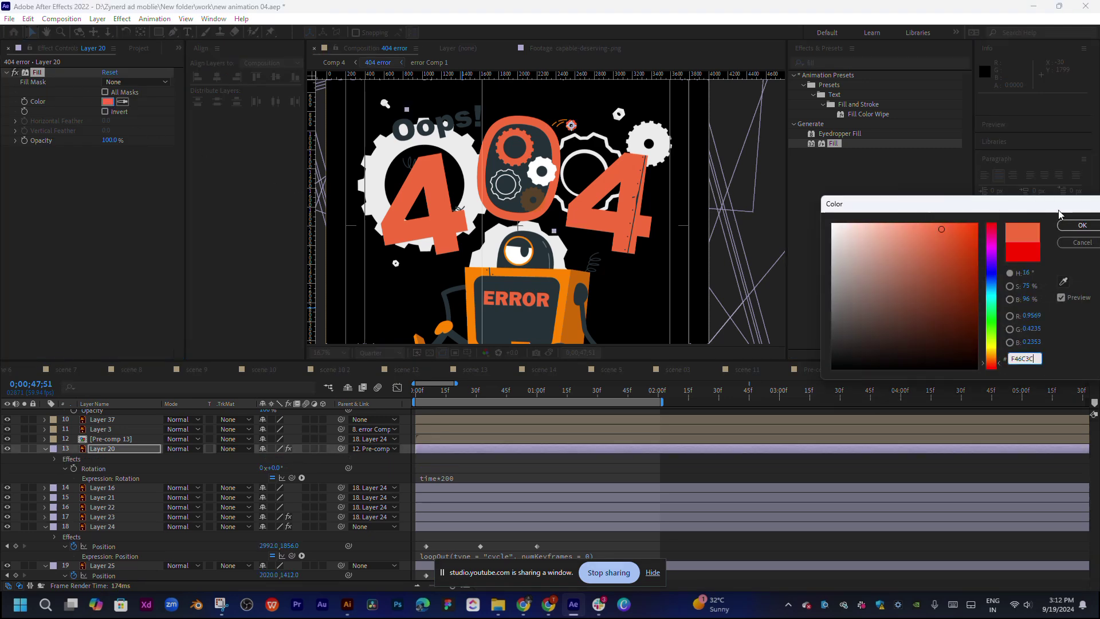
left_click(1070, 230)
Inspect the gear on its own, return to the 404 error view and recentre the artwork.
double_click(768, 174)
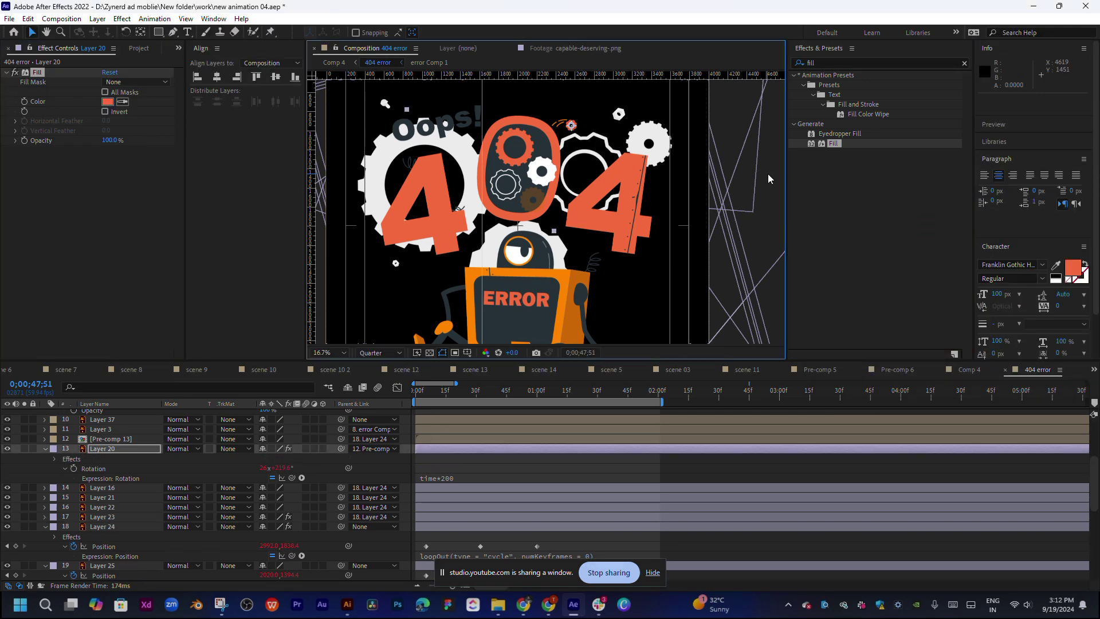
left_click(365, 49)
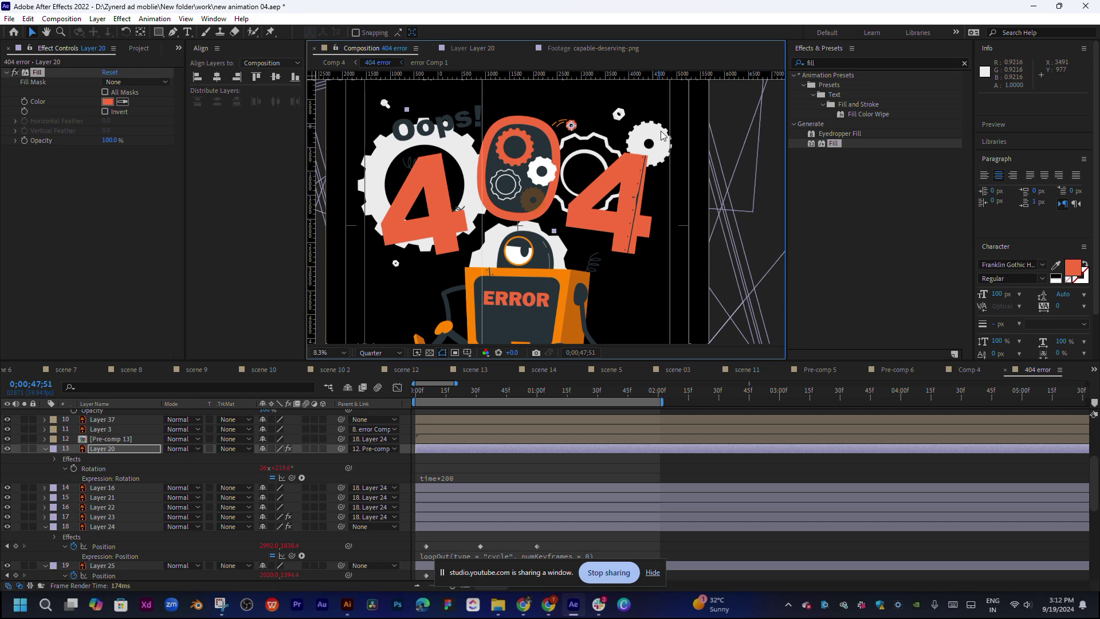
scroll(685, 155, "down", 4)
left_click(684, 156)
scroll(612, 193, "up", 2)
scroll(611, 193, "up", 2)
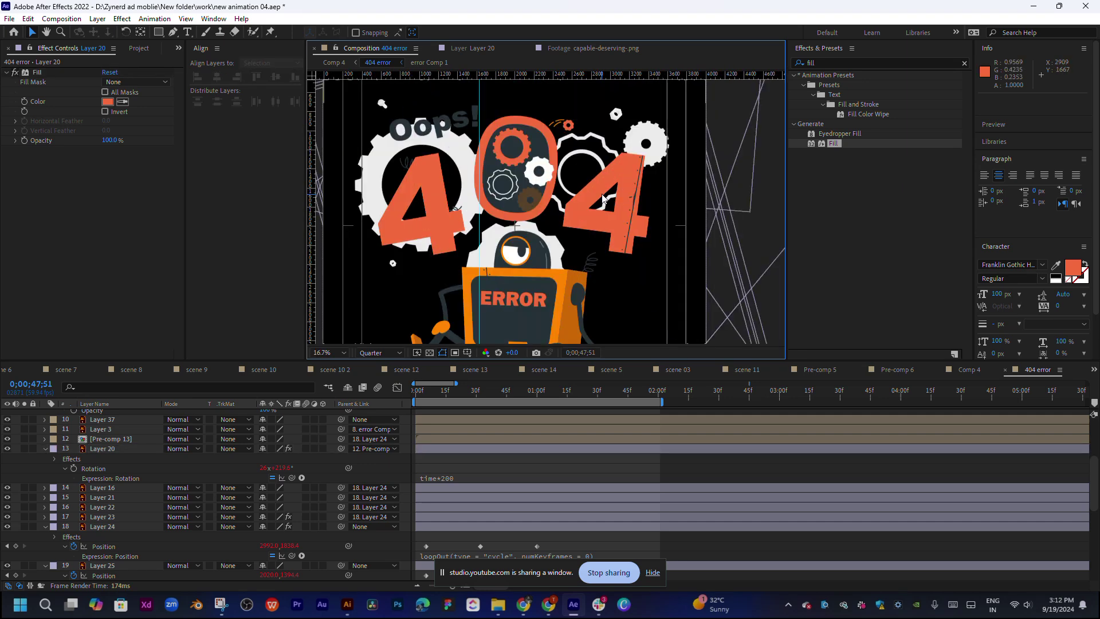
left_click_drag(600, 176, 621, 165)
left_click(562, 194)
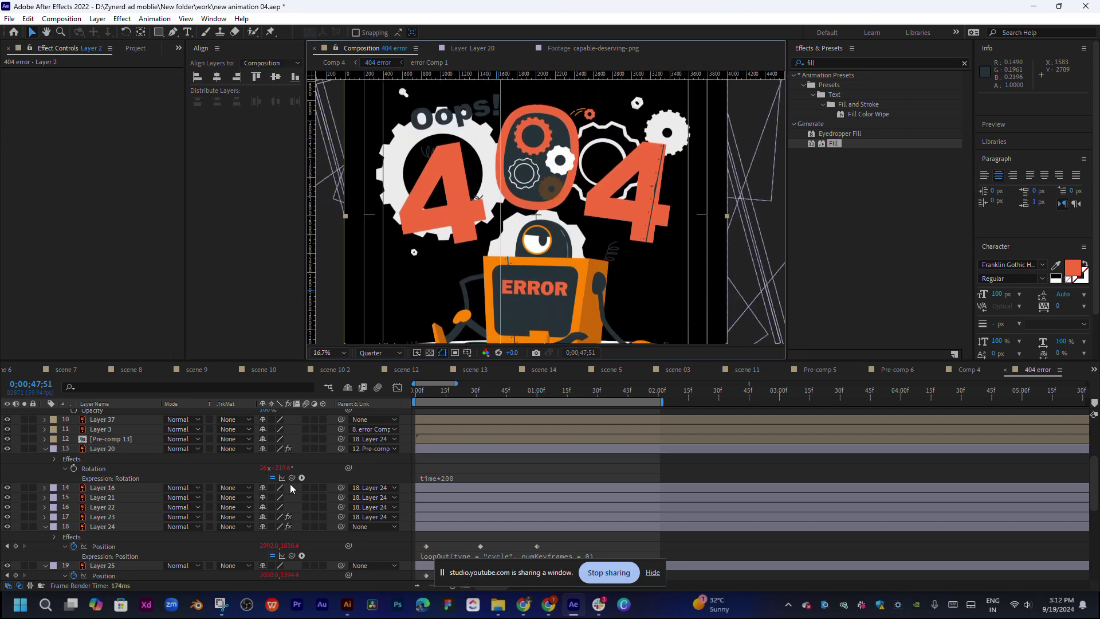
scroll(169, 502, "down", 3)
left_click(87, 479)
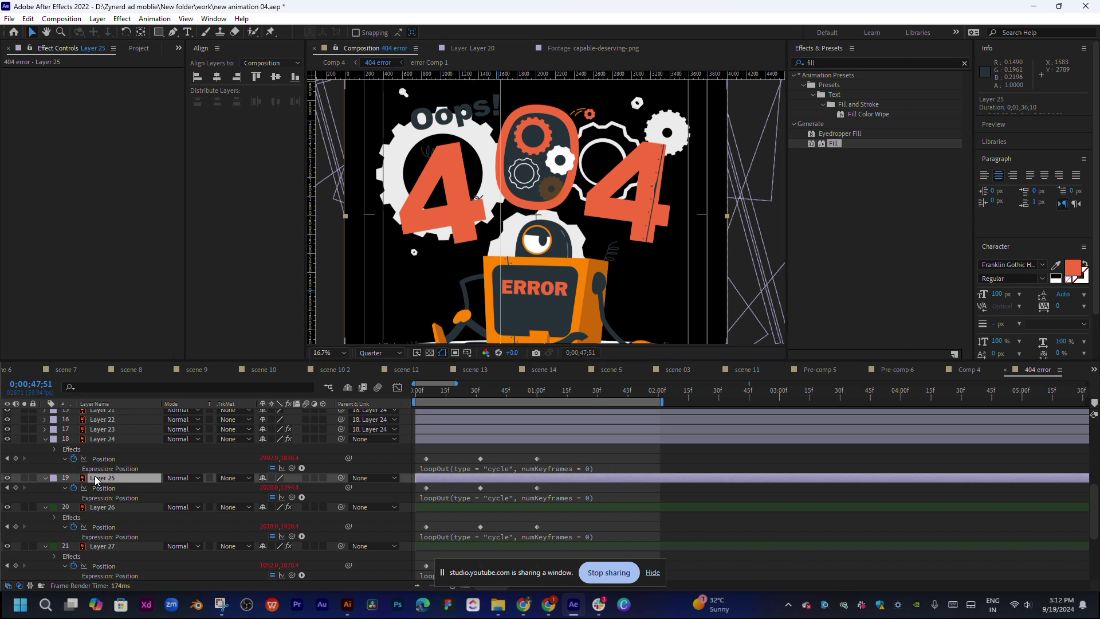
left_click(23, 479)
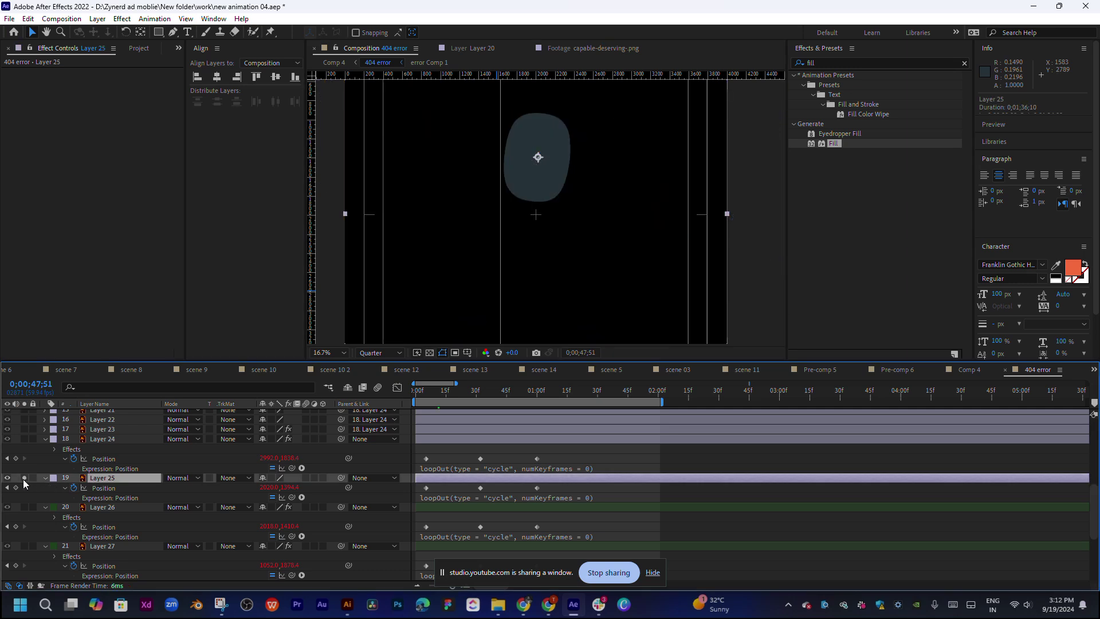
left_click(23, 479)
left_click(25, 438)
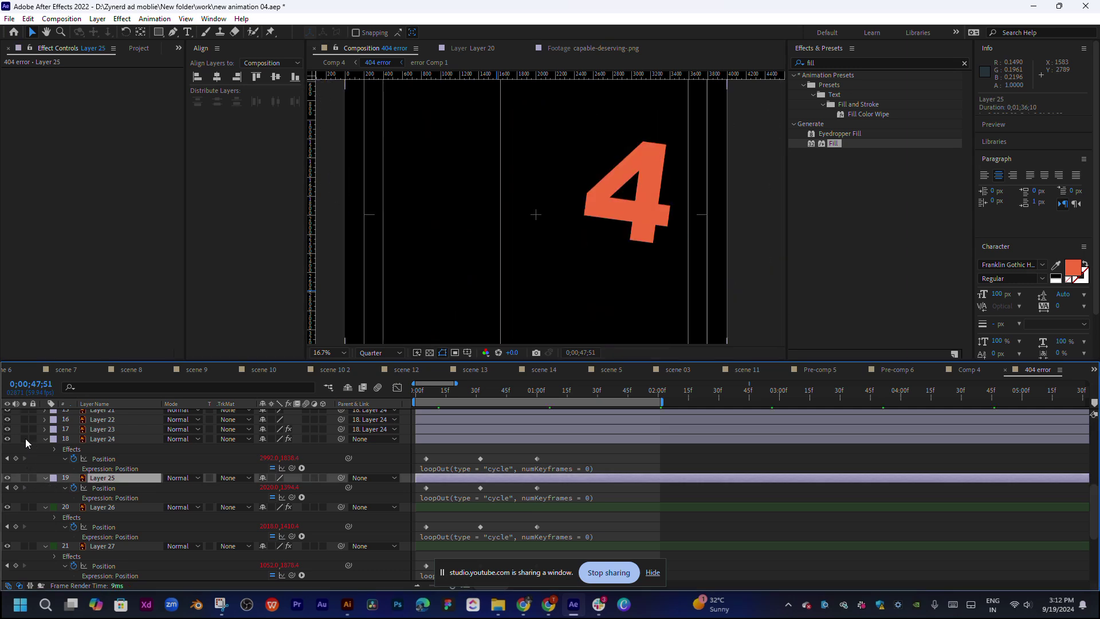
left_click(25, 438)
scroll(42, 466, "up", 1)
scroll(43, 466, "up", 1)
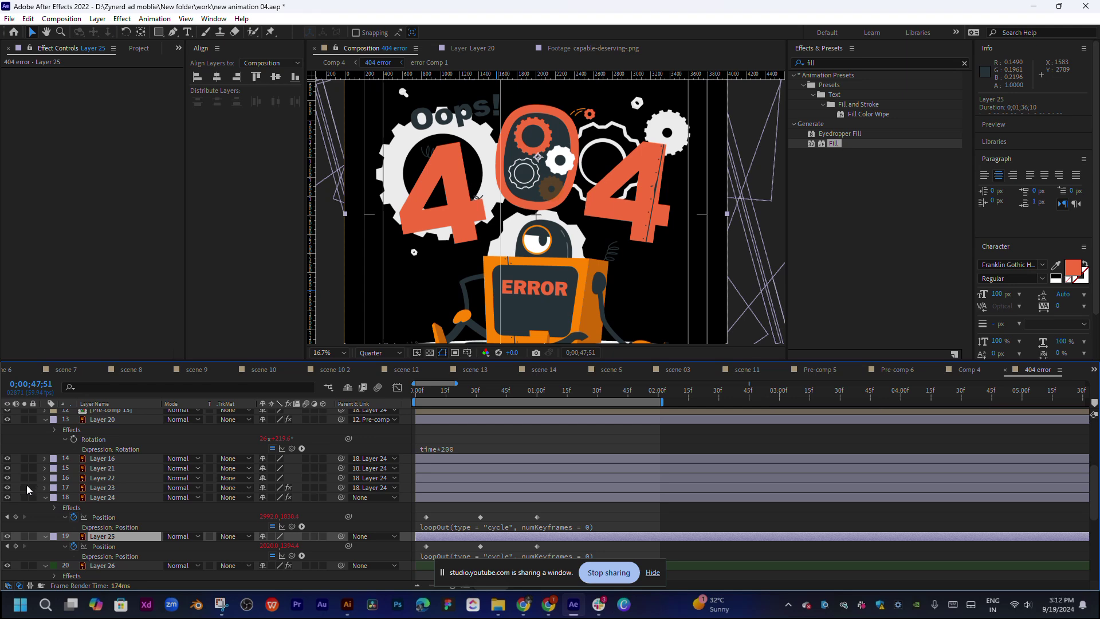
Solo-check Layers 23 and 22, then give Layer 22 a Fill coloured F46C3C.
left_click(26, 486)
left_click(25, 486)
left_click(25, 477)
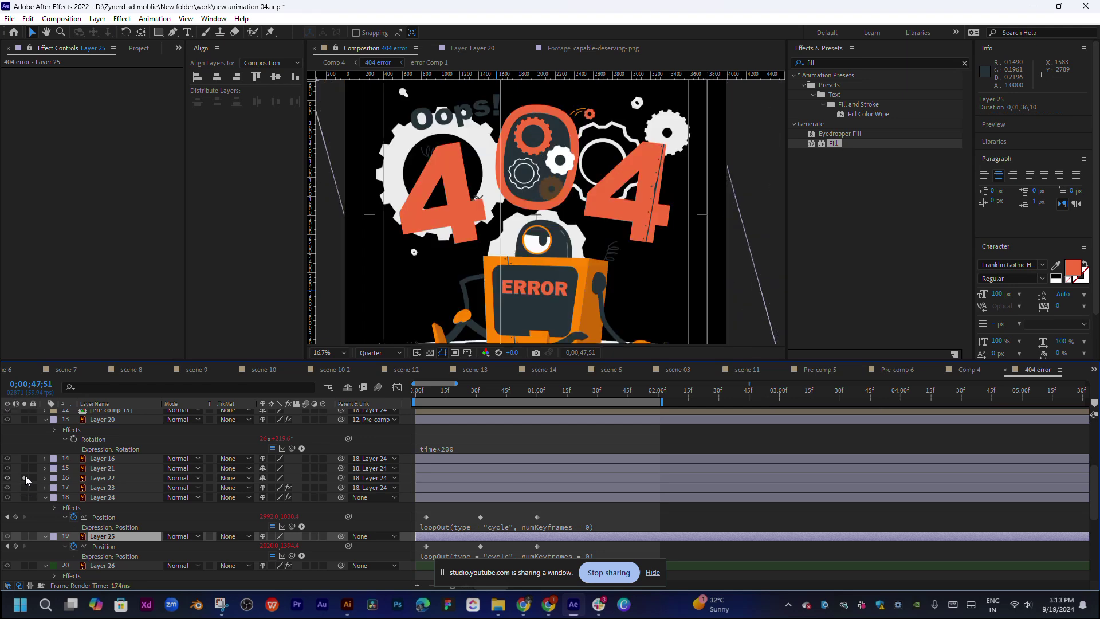
left_click(23, 477)
left_click(114, 481)
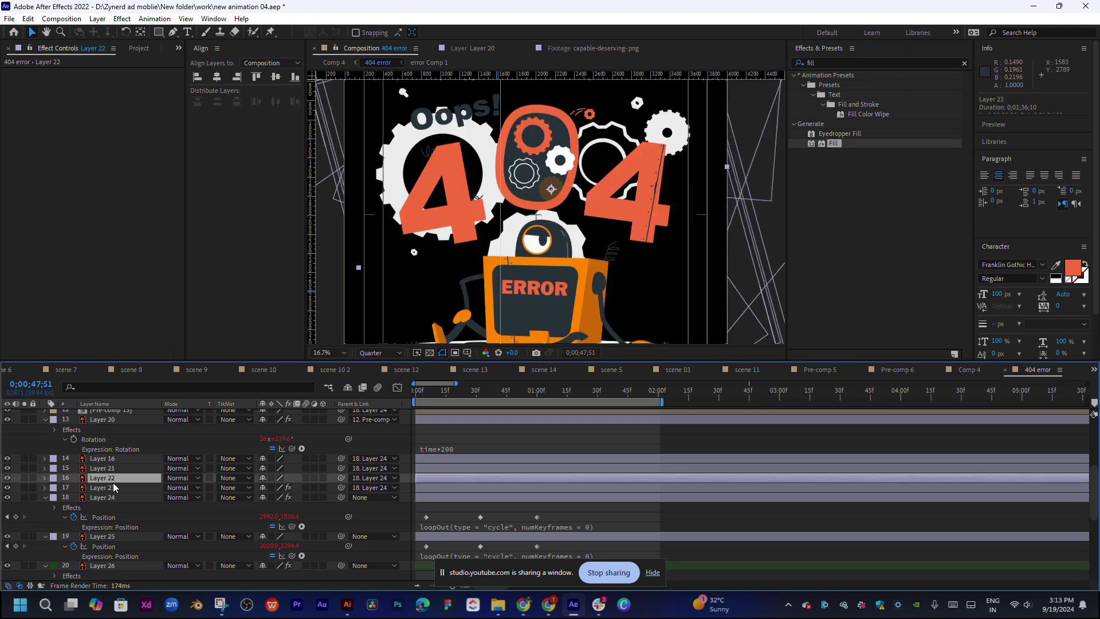
left_click_drag(832, 143, 440, 481)
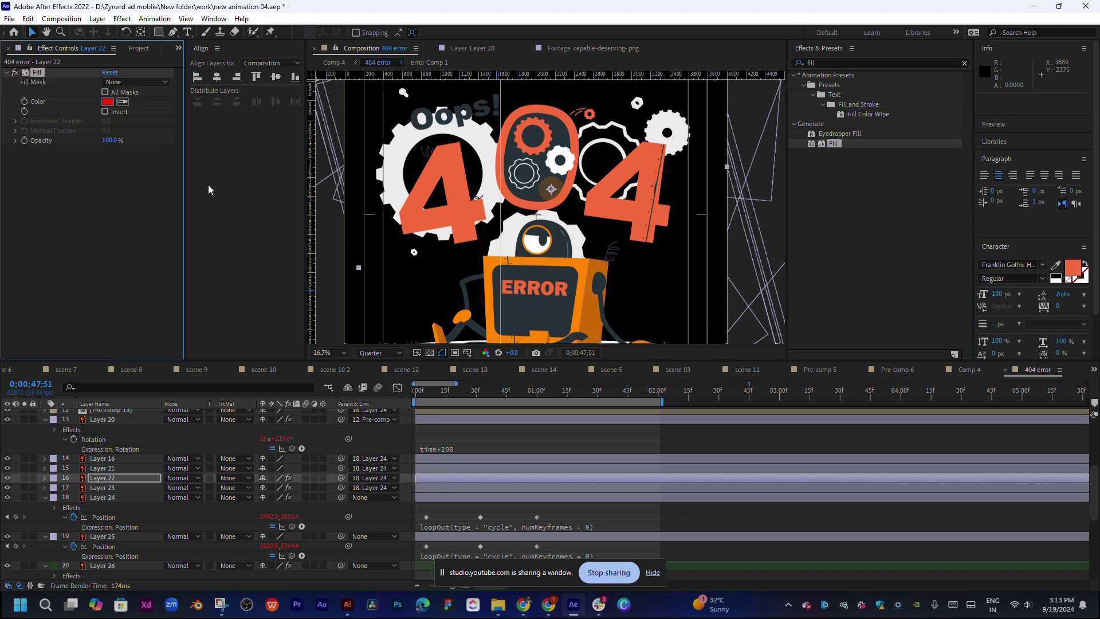
left_click(107, 102)
type("F46C3C")
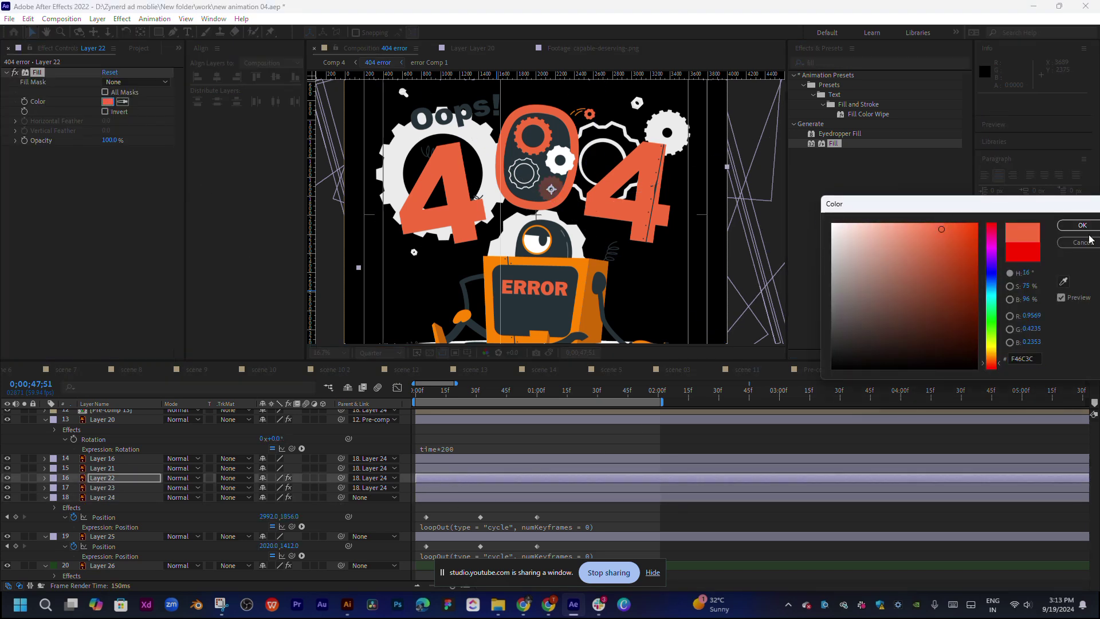
left_click(1082, 225)
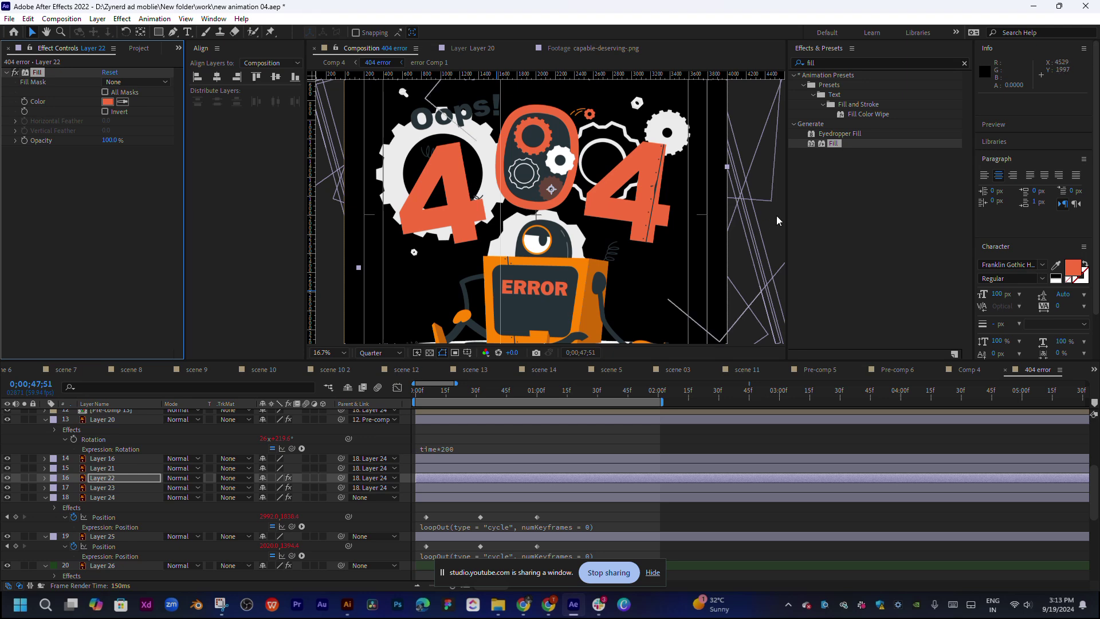
Deselect Layer 22 and pan around to look over the recoloured artwork.
scroll(770, 228, "down", 3)
left_click(600, 246)
scroll(597, 252, "up", 3)
left_click_drag(598, 252, 593, 279)
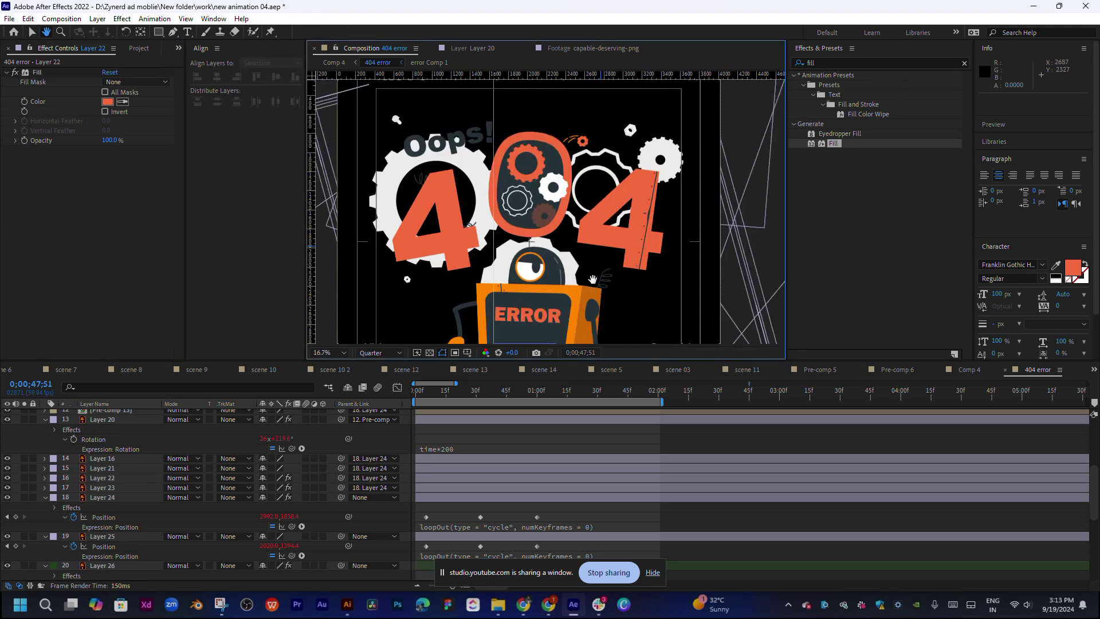
scroll(593, 279, "down", 5)
scroll(580, 255, "down", 1)
key("v")
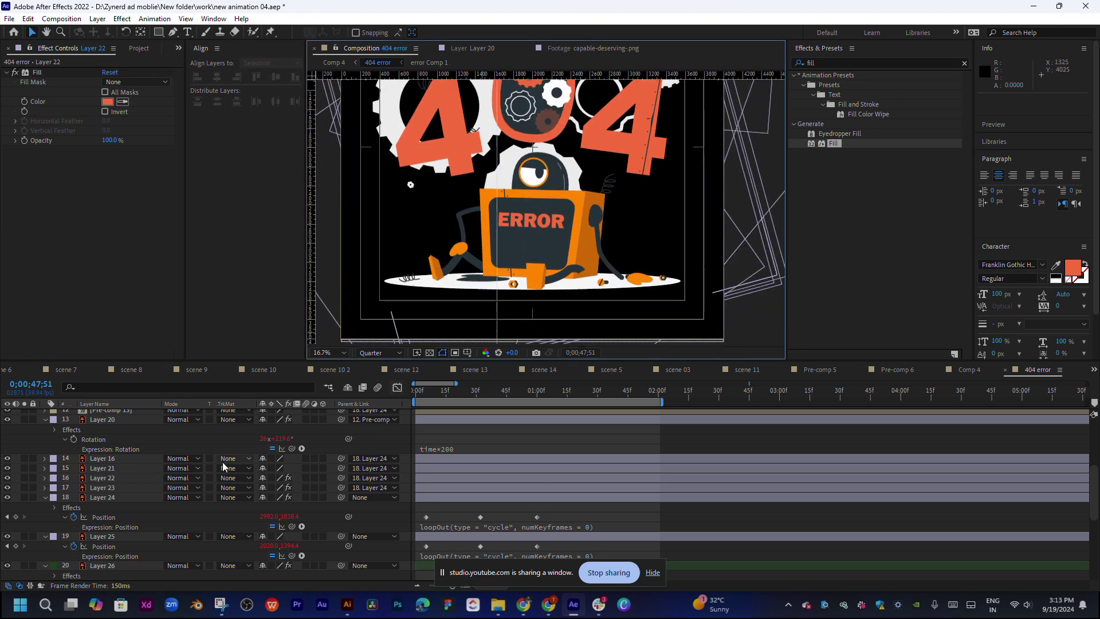
scroll(222, 461, "up", 5)
Open Pre-comp 13 and move the playhead to 32 seconds.
left_click(101, 483)
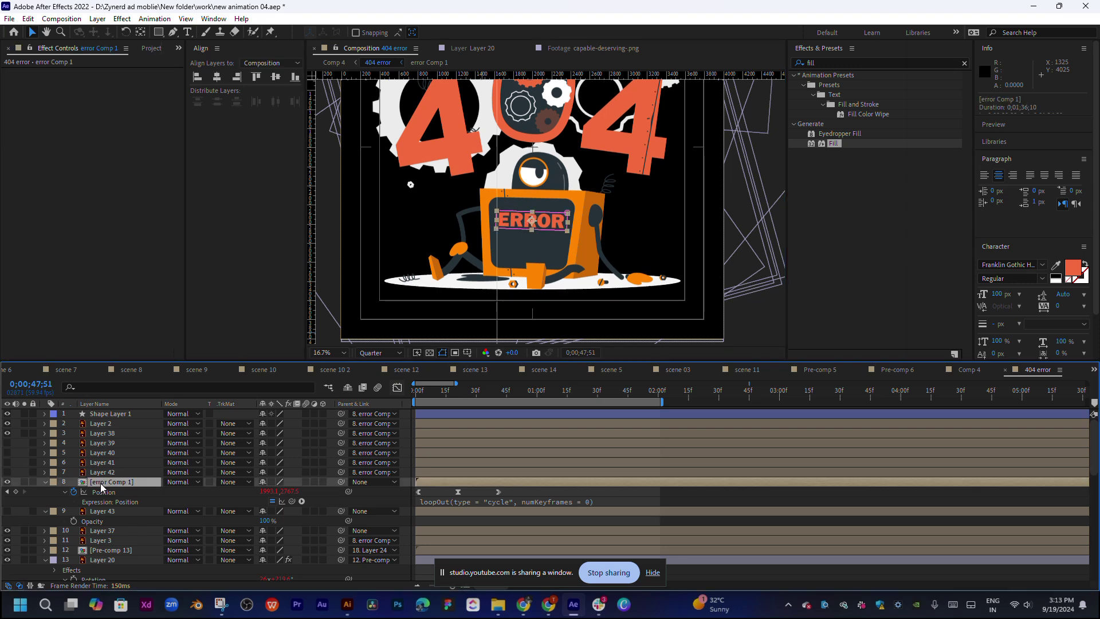
left_click(94, 529)
left_click(121, 552)
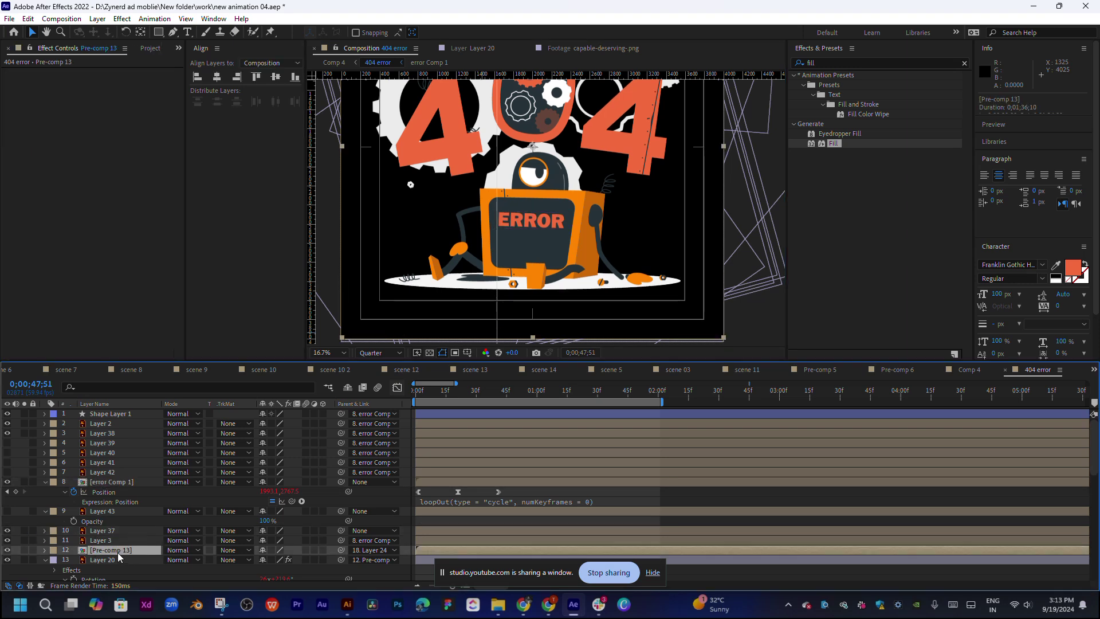
double_click(118, 552)
left_click(485, 393)
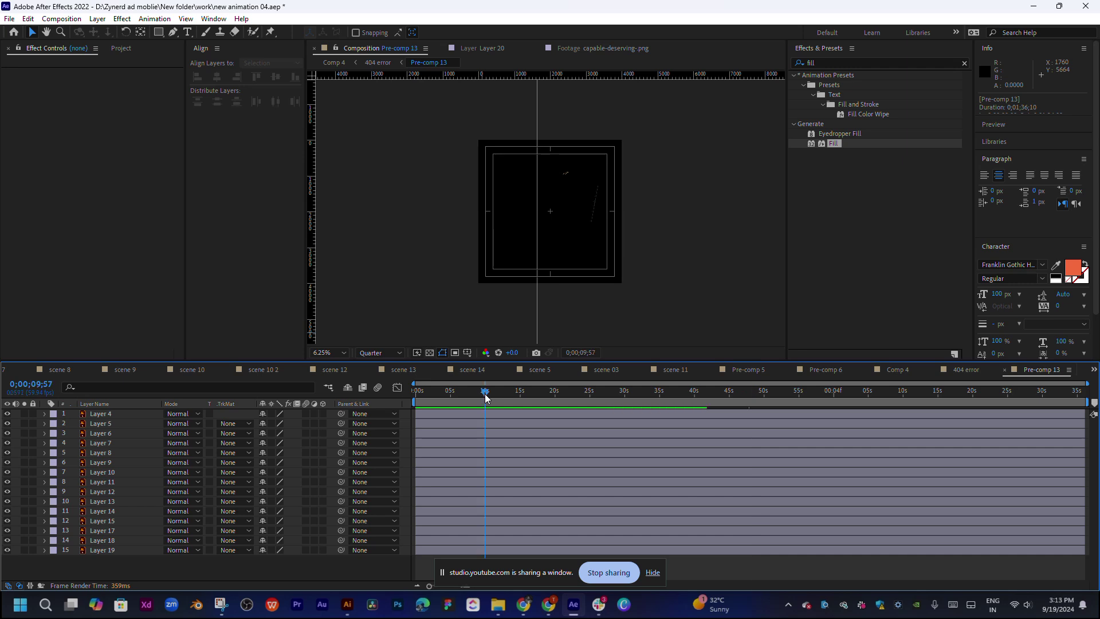
left_click_drag(435, 400, 640, 395)
scroll(587, 170, "up", 2)
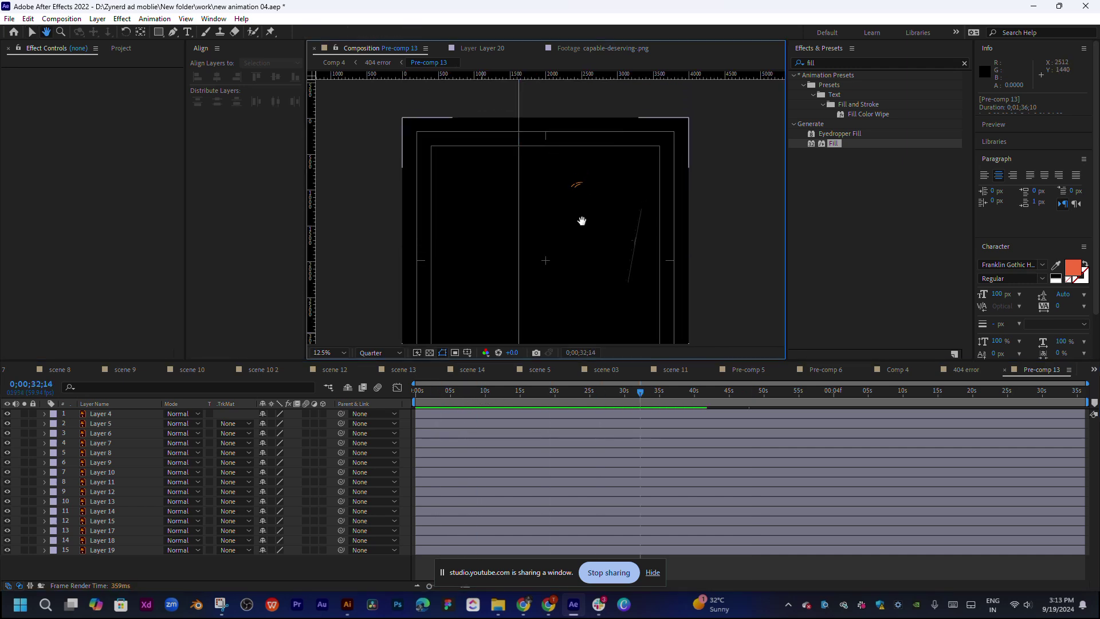
Solo only Layers 17, 18 and 19 and select all three.
left_click(586, 174)
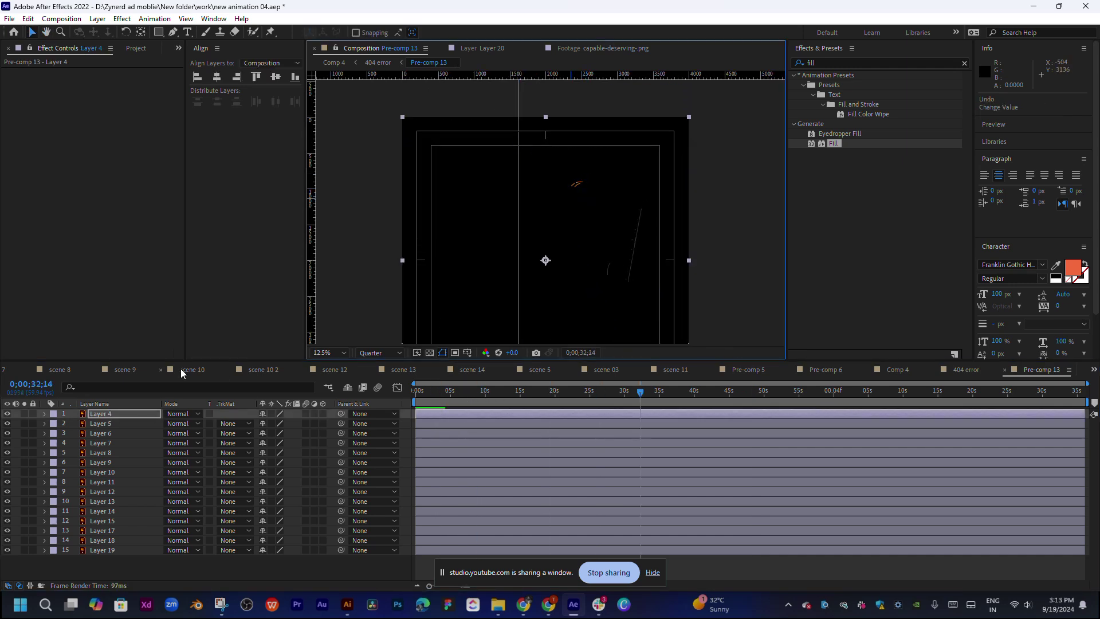
left_click(26, 412)
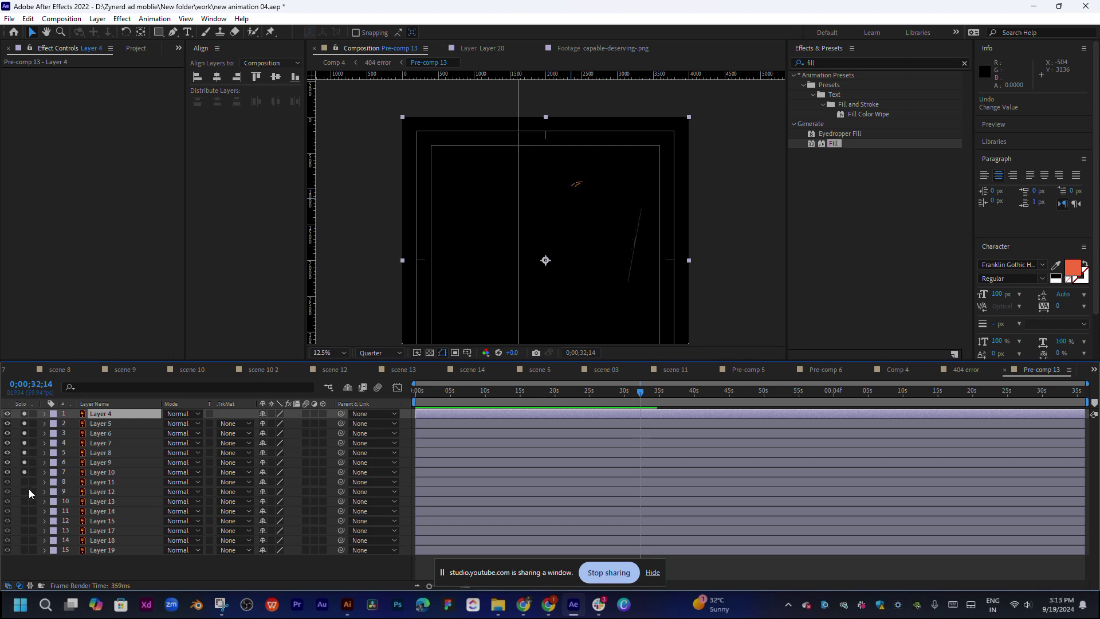
left_click(27, 550)
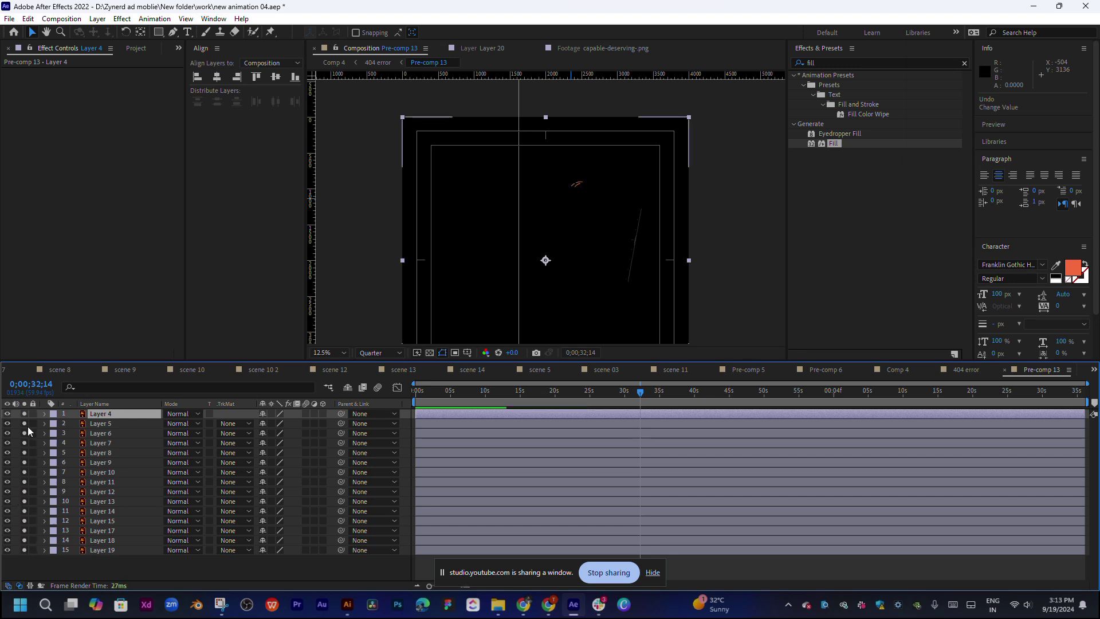
left_click_drag(23, 427, 26, 540)
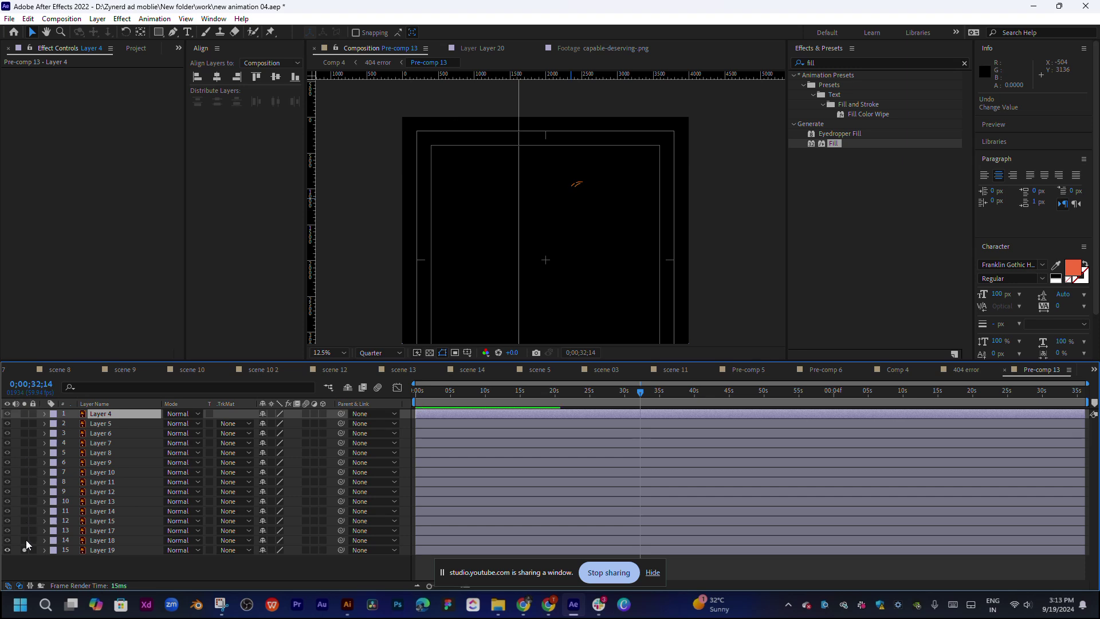
left_click_drag(23, 531, 26, 541)
left_click(88, 530)
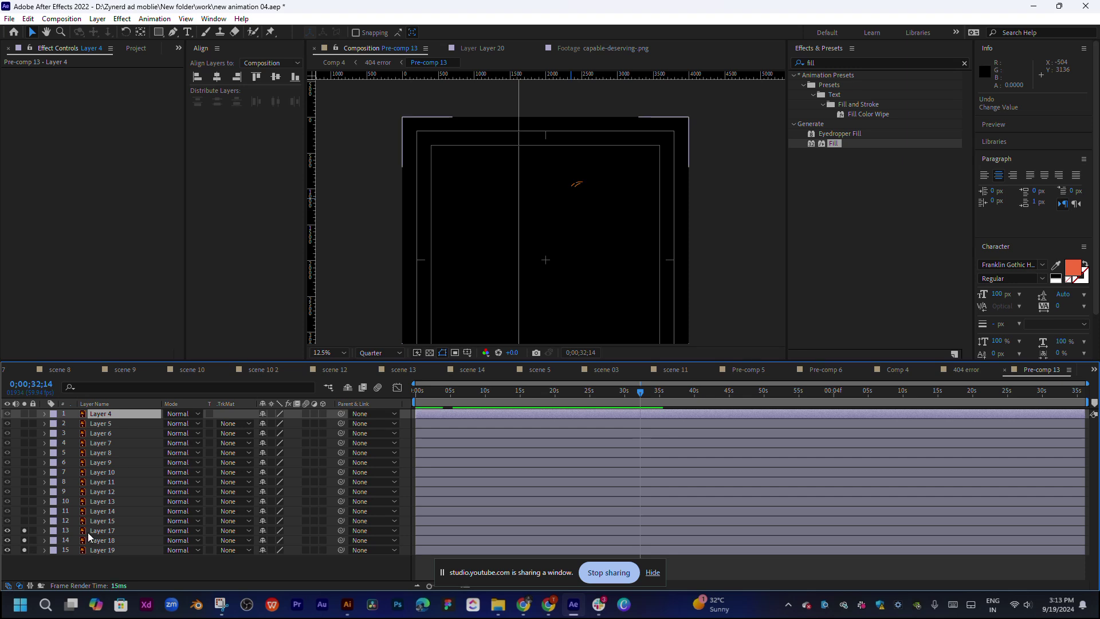
left_click(93, 550, "shift")
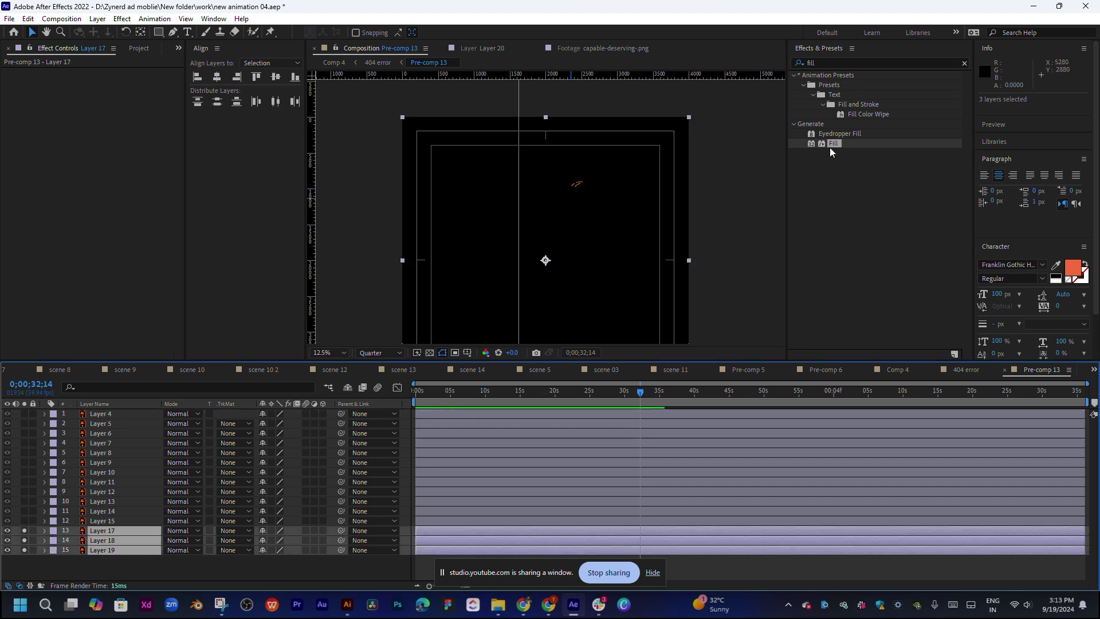
Add a coral F46C3C Fill effect to Layers 17 and 18.
left_click_drag(830, 147, 443, 531)
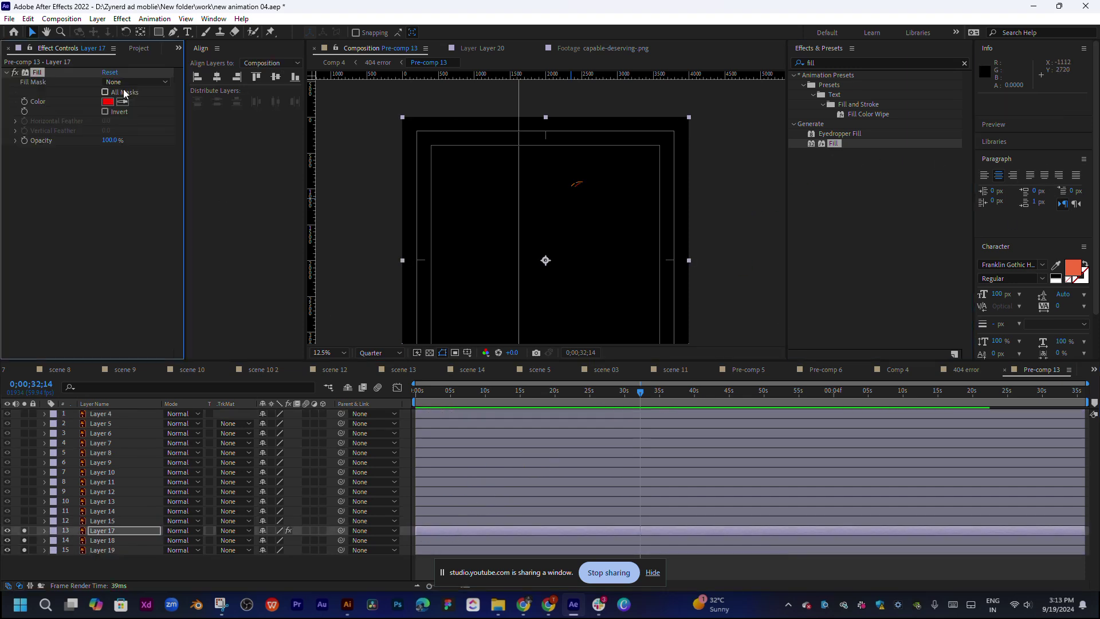
left_click(106, 102)
left_click(941, 229)
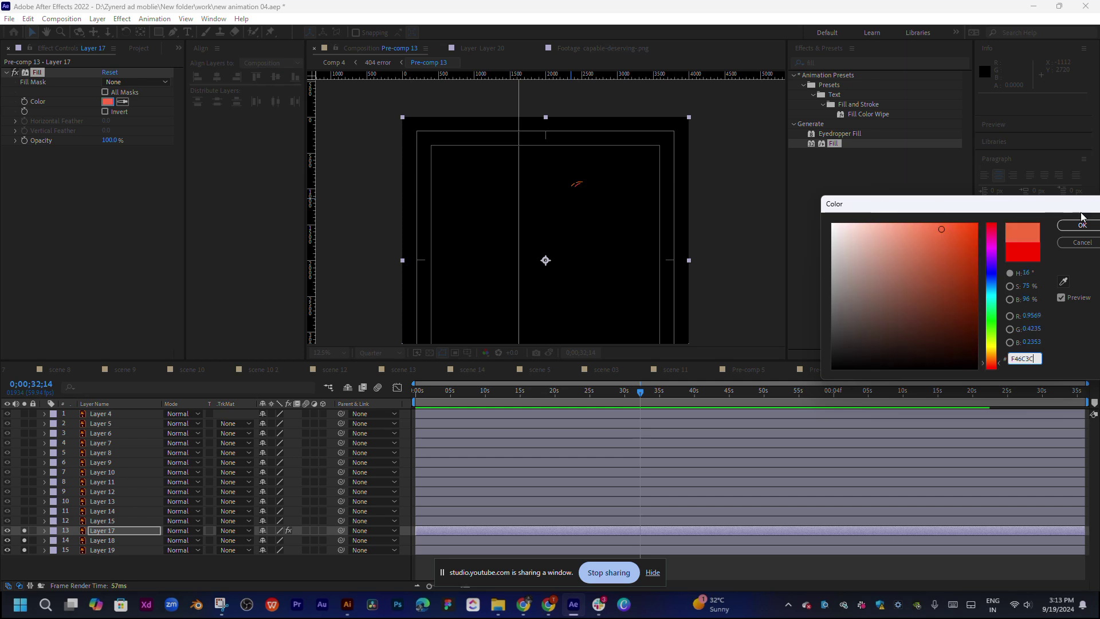
left_click(1065, 227)
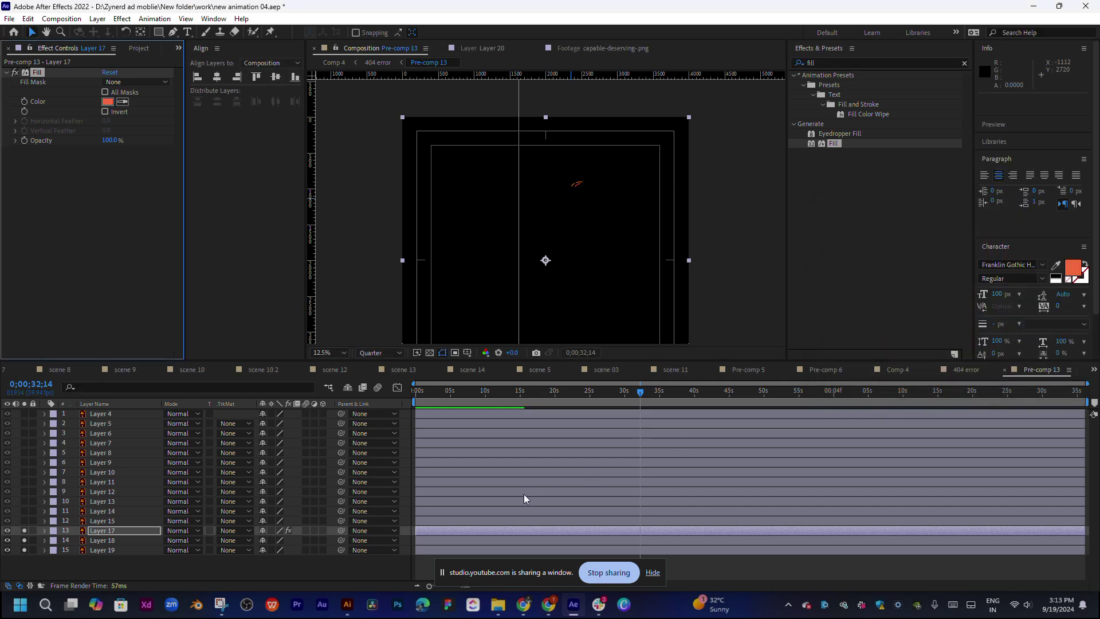
left_click(485, 541)
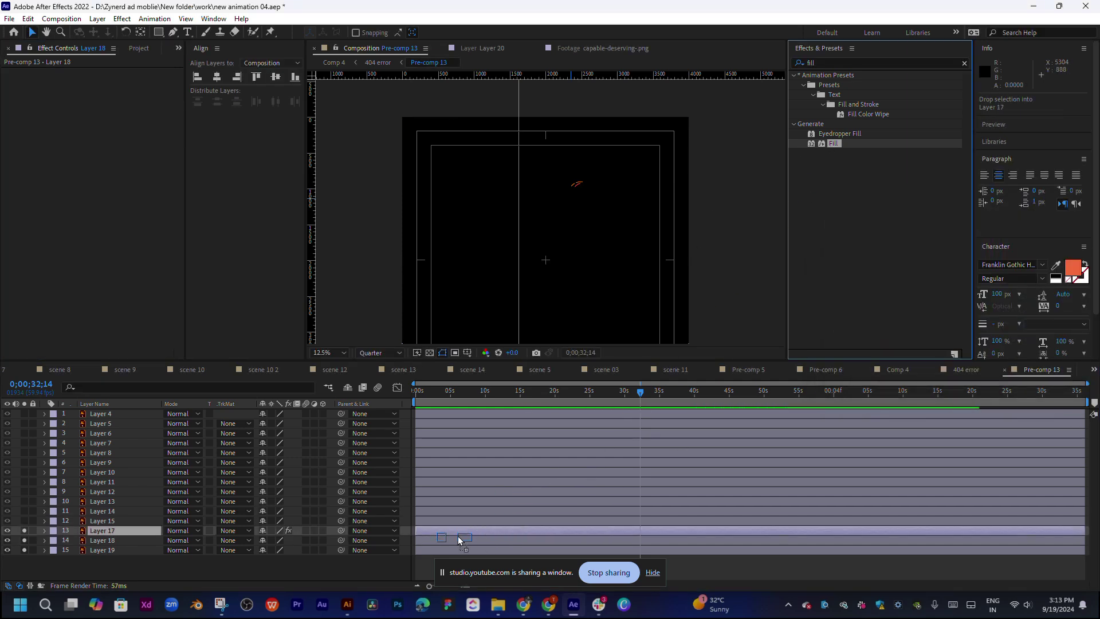
left_click_drag(827, 143, 452, 541)
left_click(108, 102)
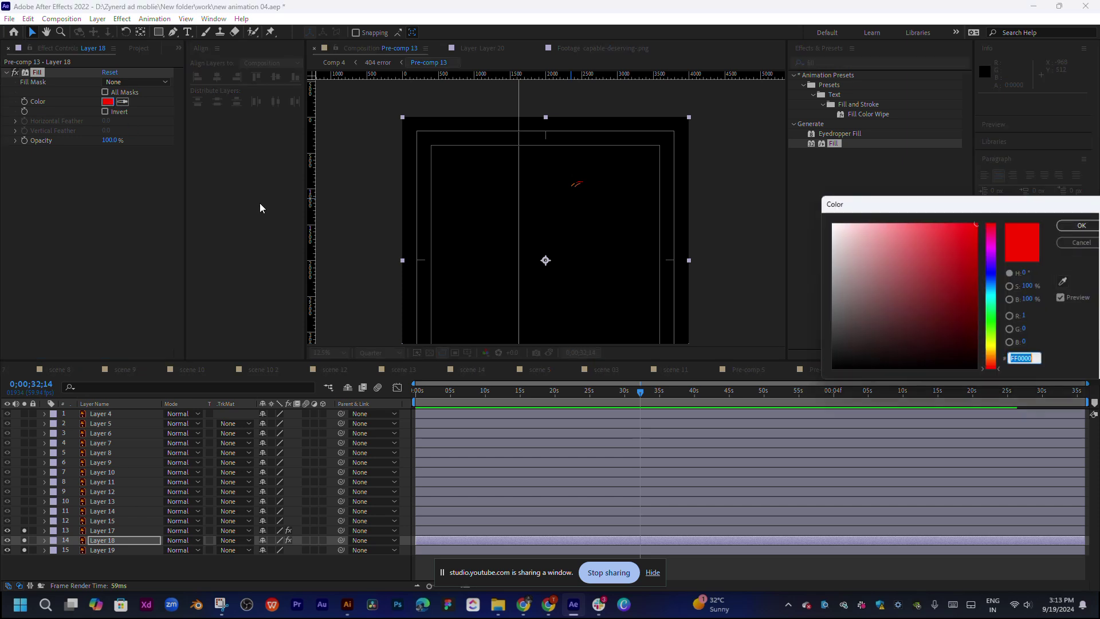
type("F46C3C")
left_click(1068, 227)
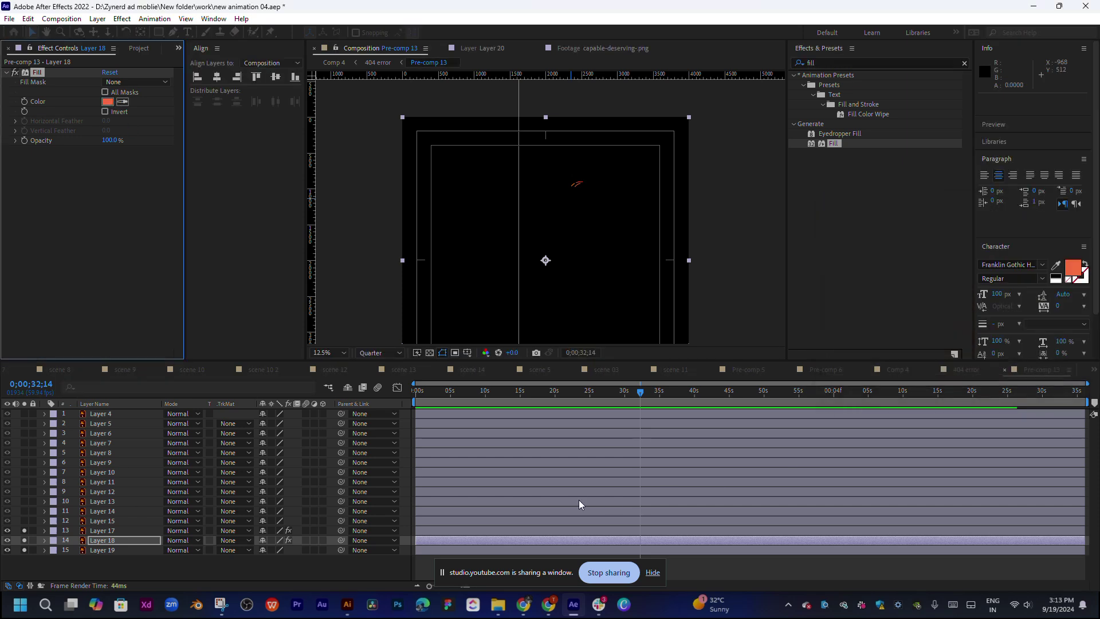
Add the same F46C3C Fill effect to Layer 19.
left_click(486, 549)
left_click_drag(834, 144, 468, 549)
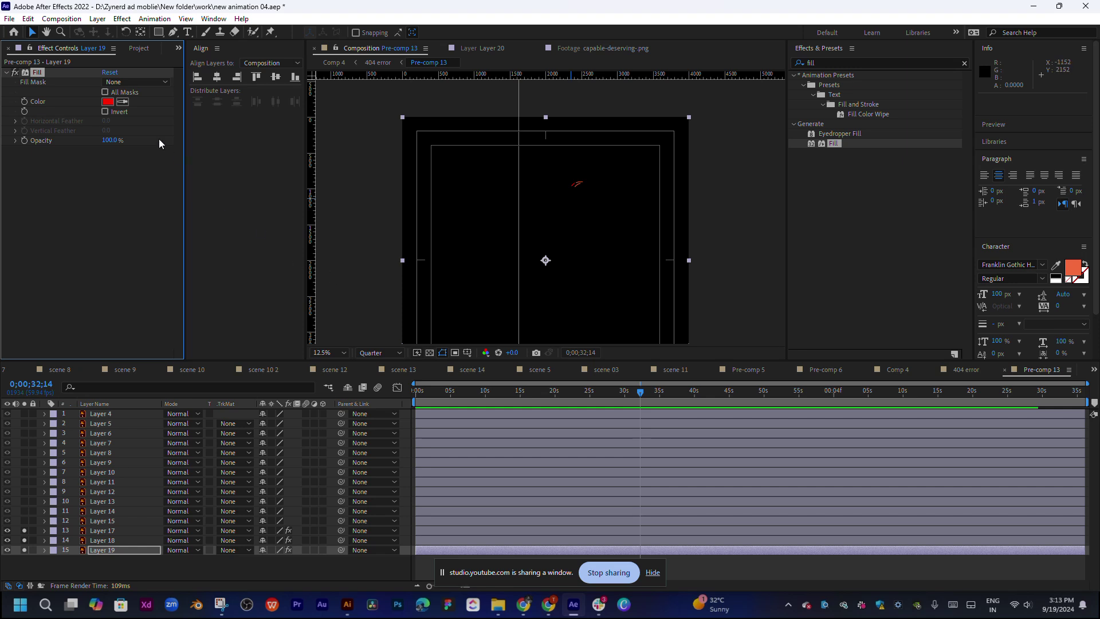
left_click(107, 101)
type("F46C3C")
left_click(1068, 227)
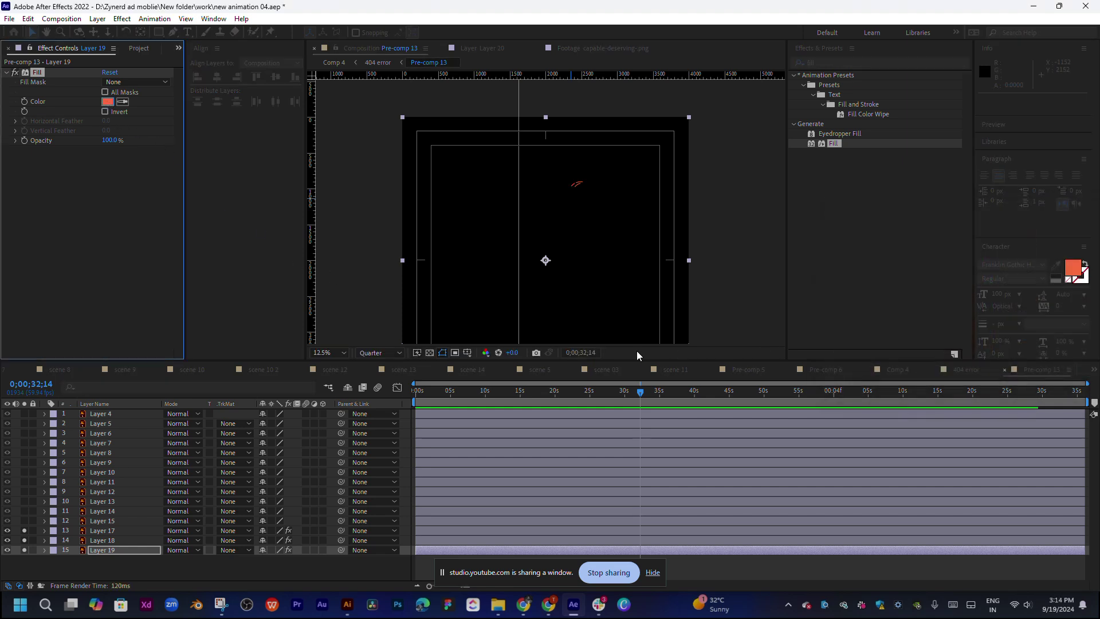
Close Pre-comp 13, return to the 404 error composition and select Layer 2.
left_click(1005, 370)
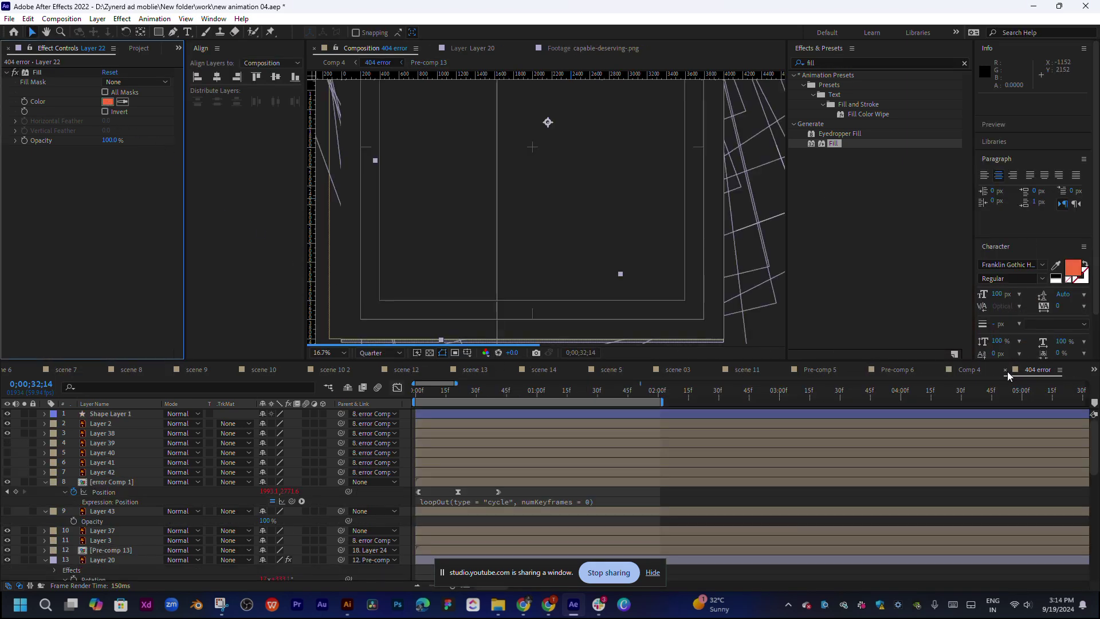
double_click(551, 264)
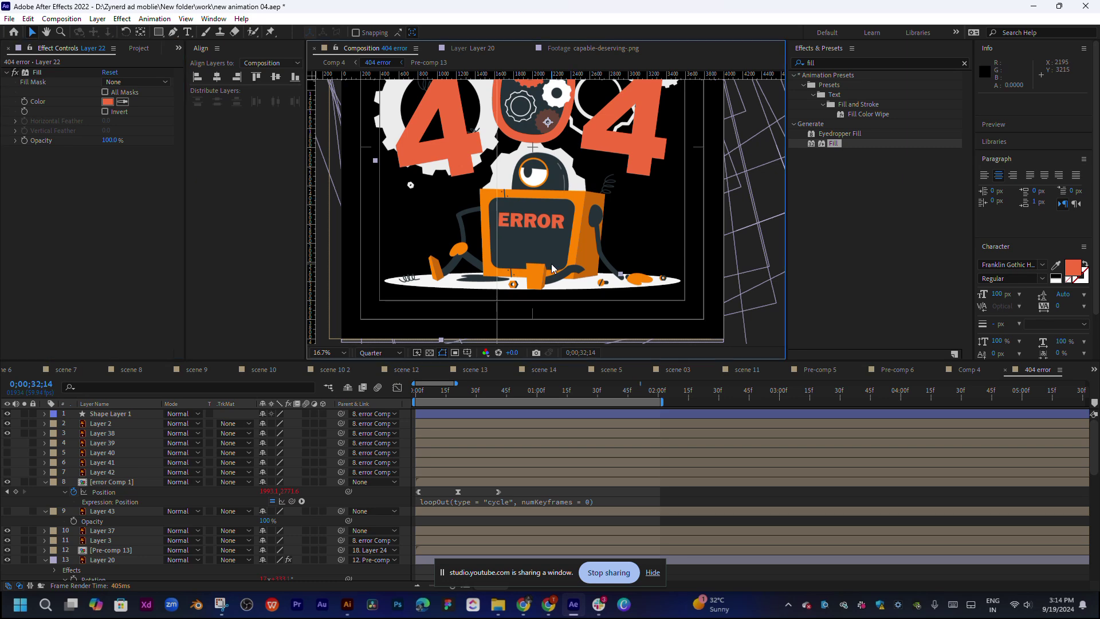
left_click(369, 51)
scroll(526, 226, "down", 3)
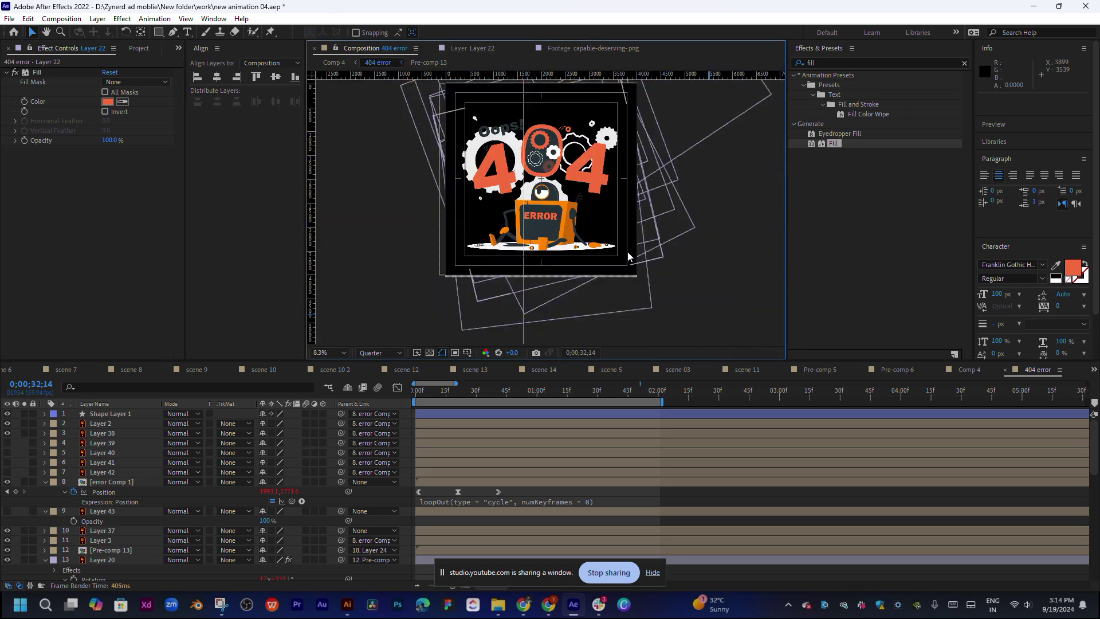
left_click(591, 243)
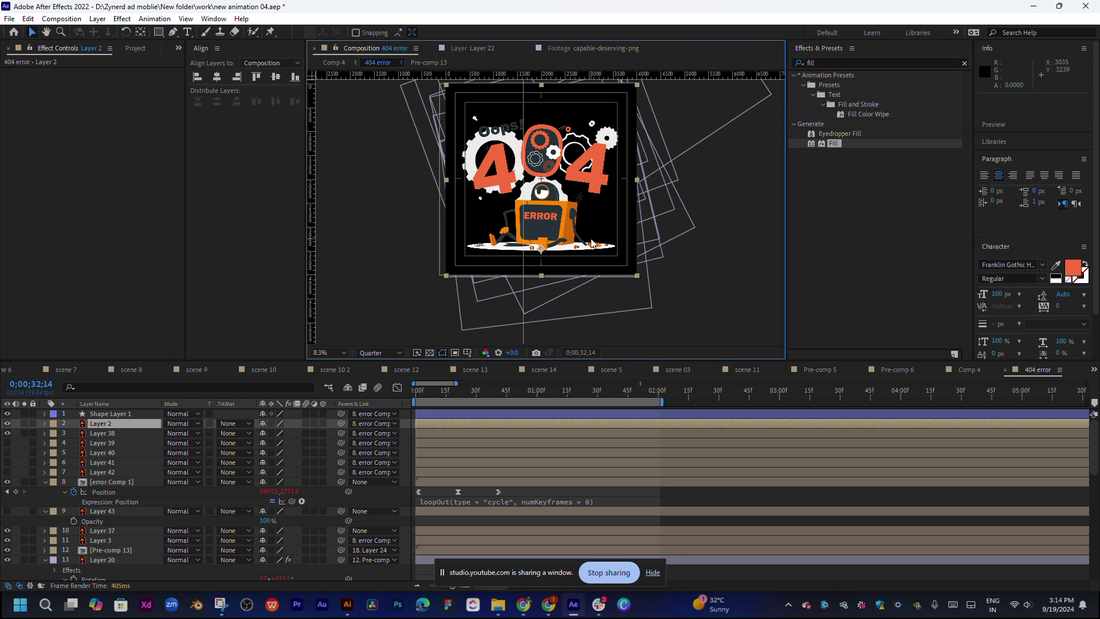
Solo Layer 2, fill it with coral F46C3C, then unsolo to show the full illustration.
left_click(24, 424)
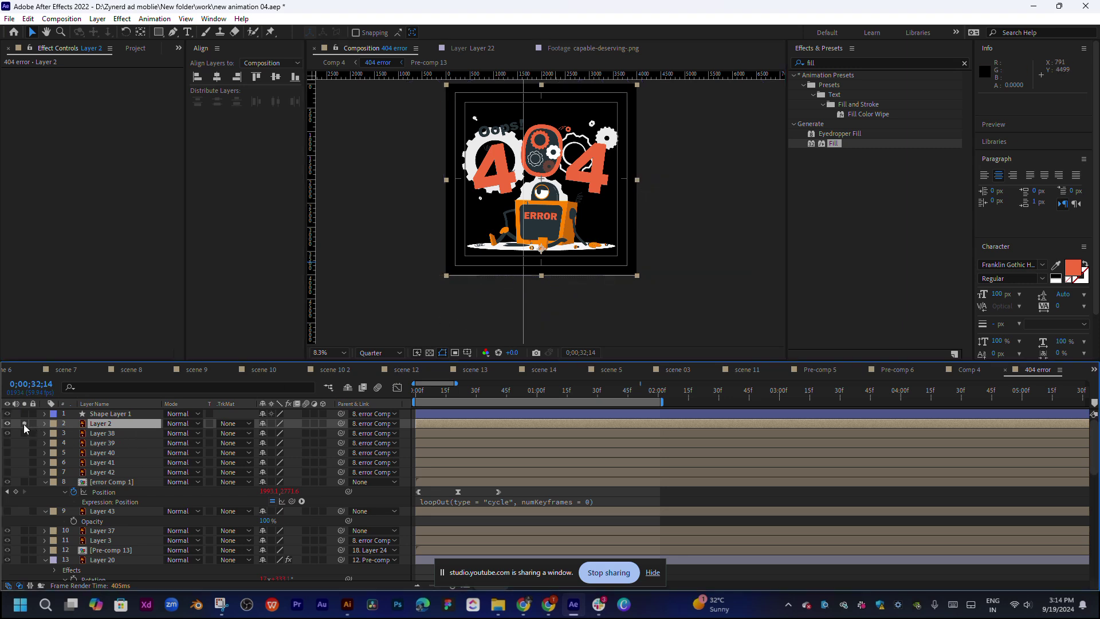
left_click(22, 424)
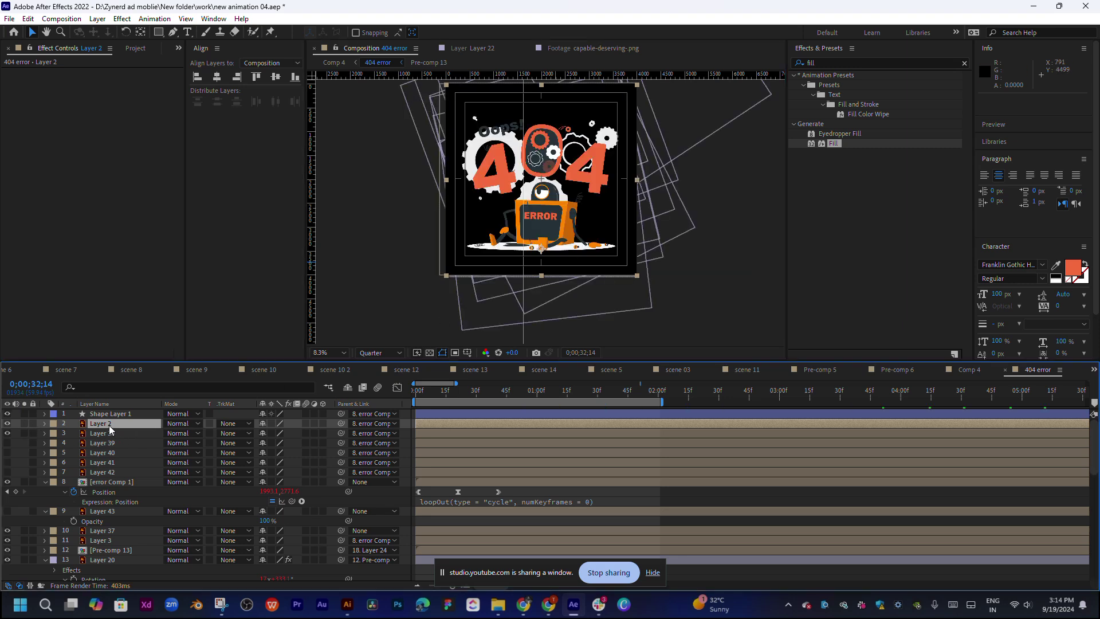
left_click(25, 423)
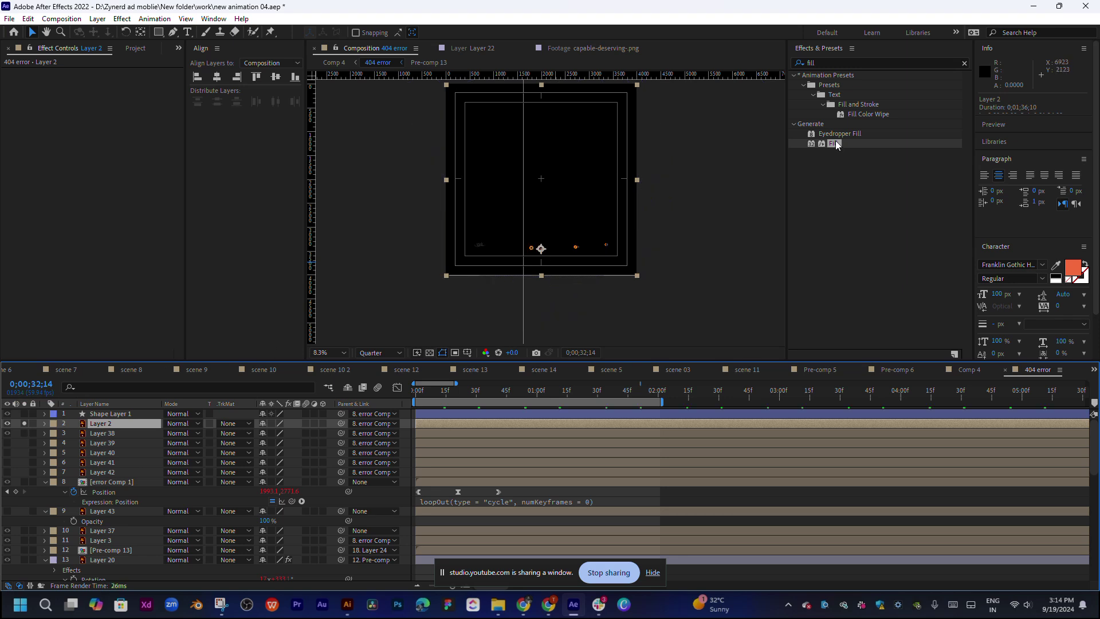
left_click_drag(836, 145, 444, 425)
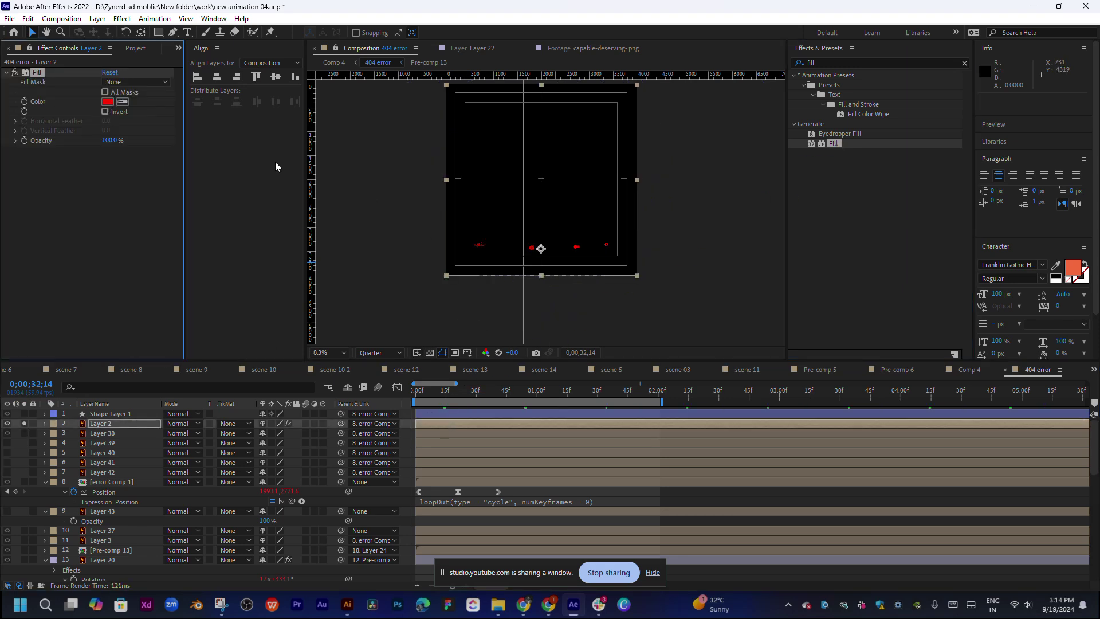
left_click(108, 101)
type("F46C3C")
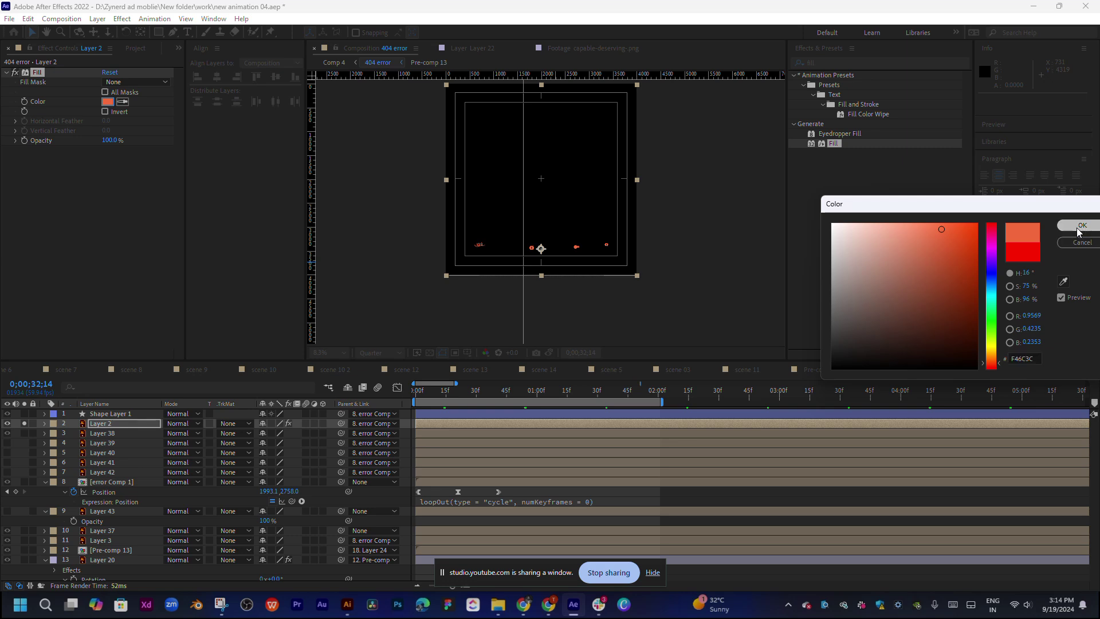
left_click(1080, 225)
left_click(702, 256)
scroll(550, 212, "up", 2)
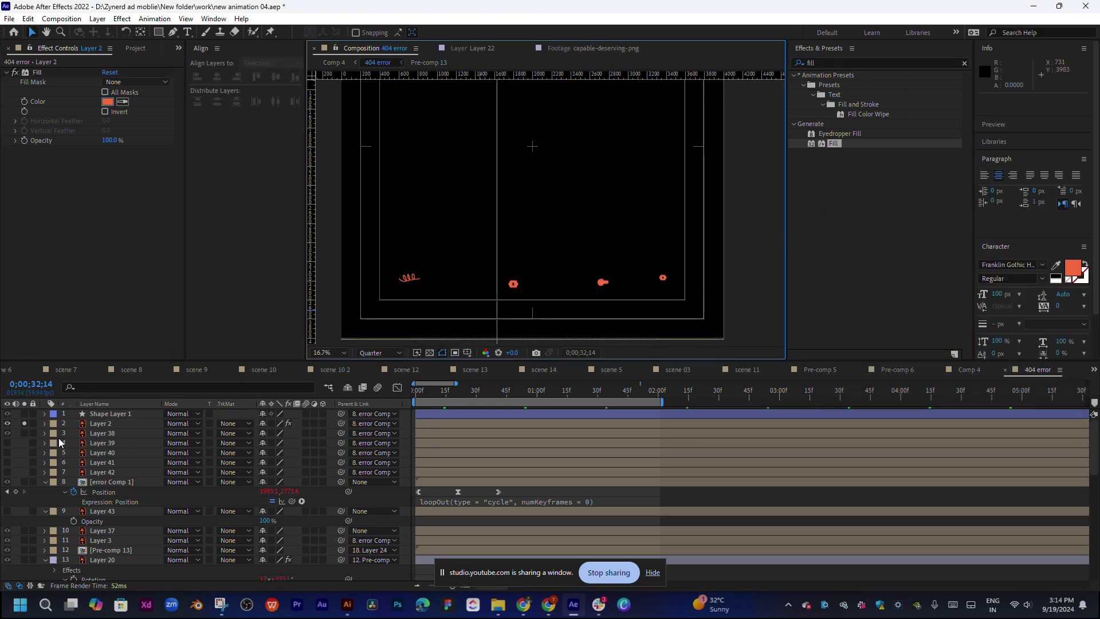
left_click(26, 423)
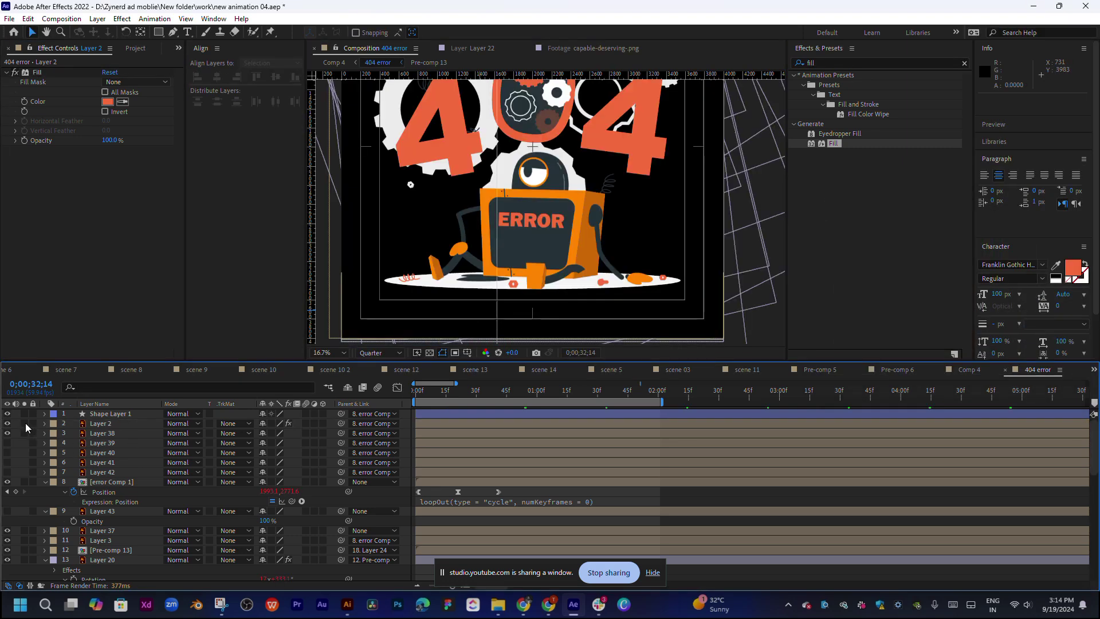
left_click_drag(439, 254, 434, 266)
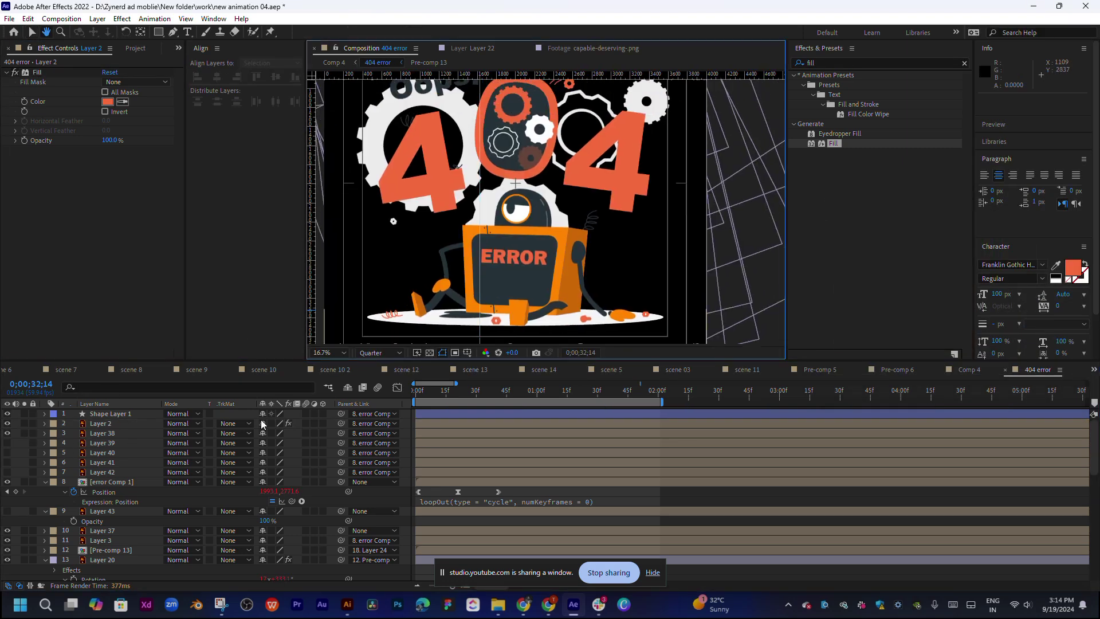
left_click(88, 435)
left_click(26, 433)
left_click(26, 433)
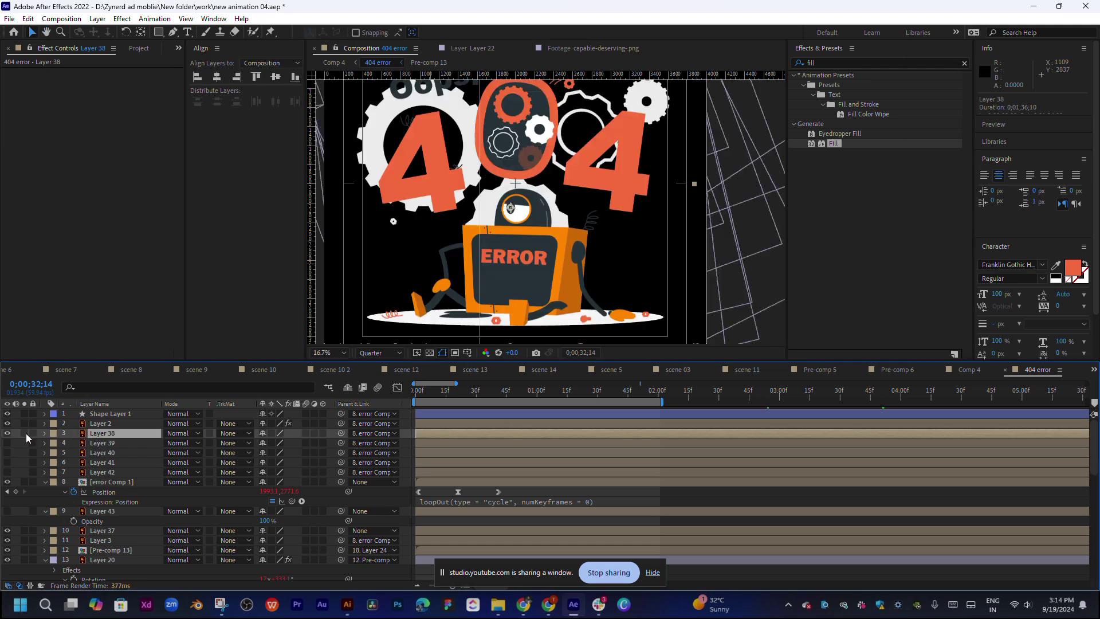
left_click(101, 472)
scroll(101, 474, "down", 3)
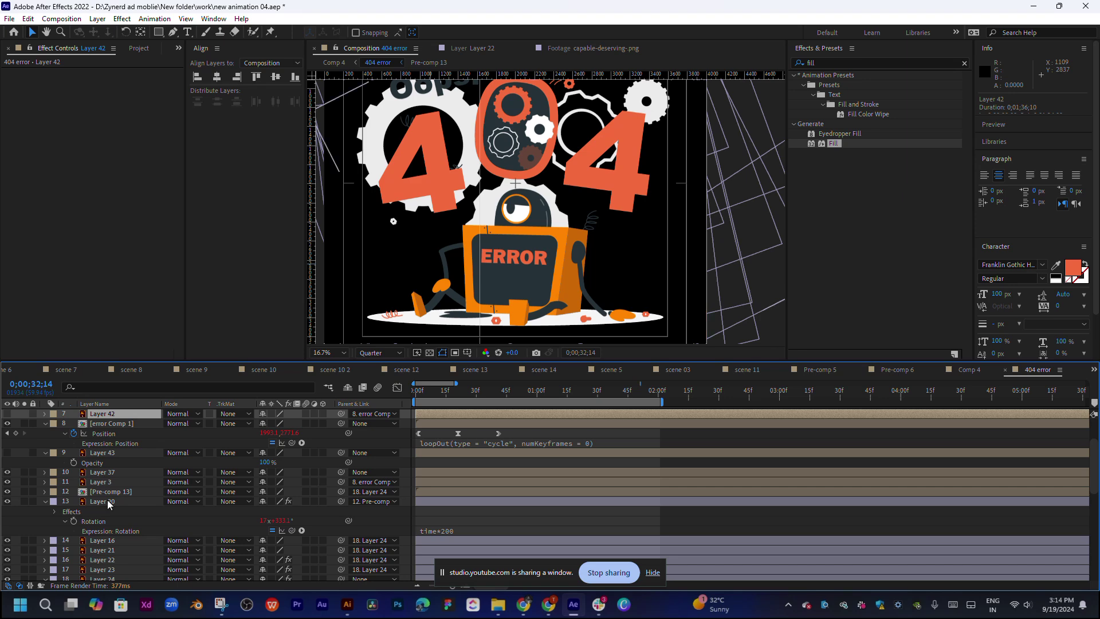
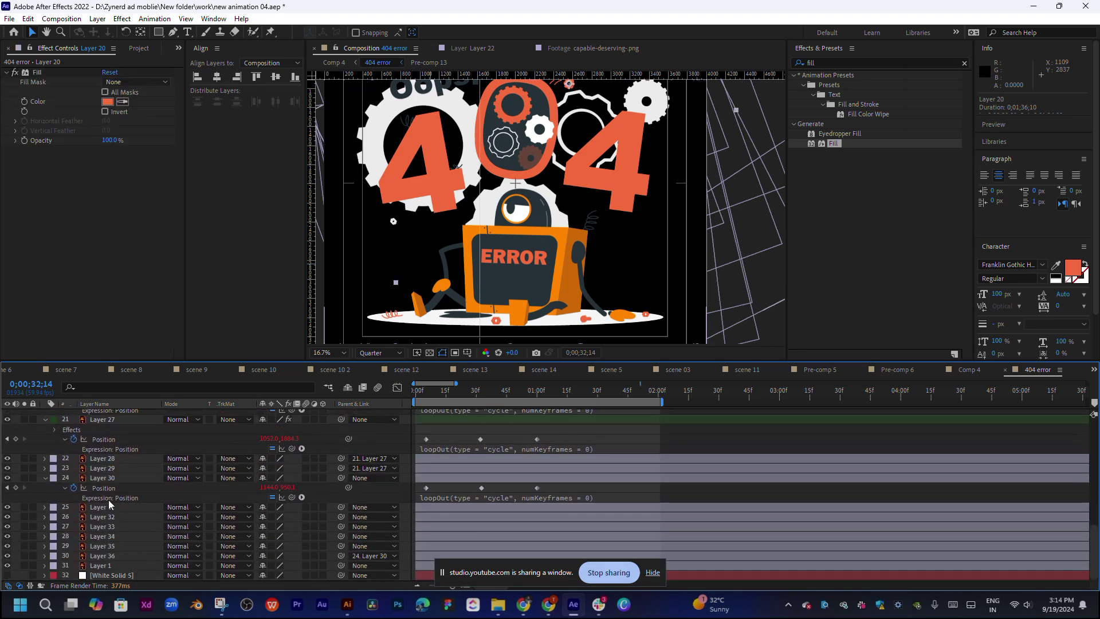
Inspect Layers 37, 42 and error Comp 1, toggling the ERROR layer's visibility to identify it.
scroll(110, 504, "up", 3)
scroll(110, 504, "up", 4)
scroll(110, 504, "up", 3)
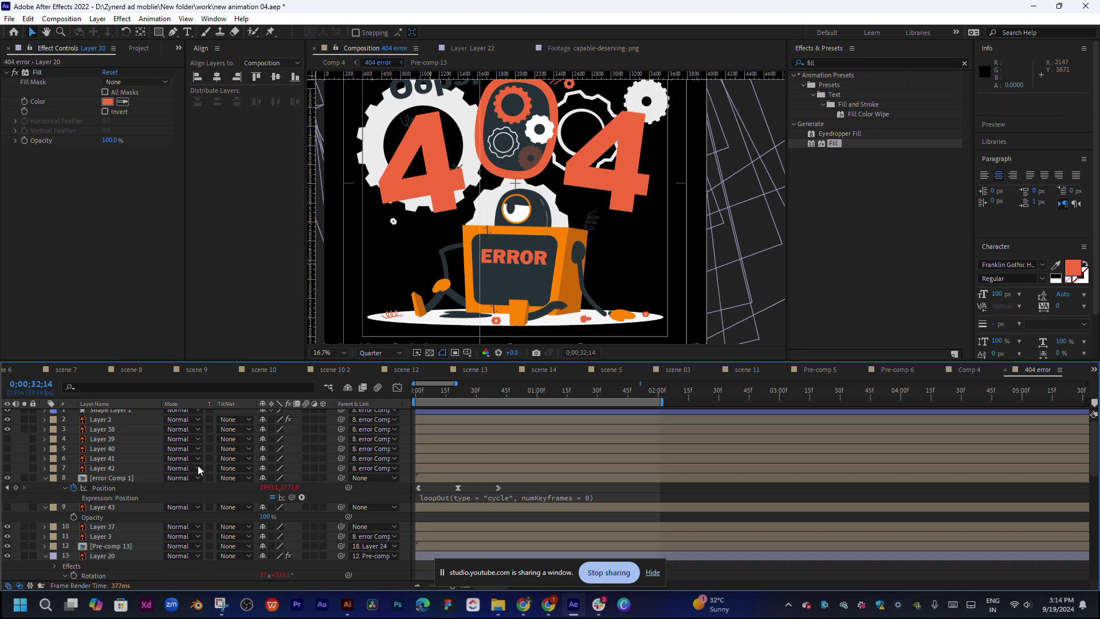
left_click(147, 527)
left_click(128, 468)
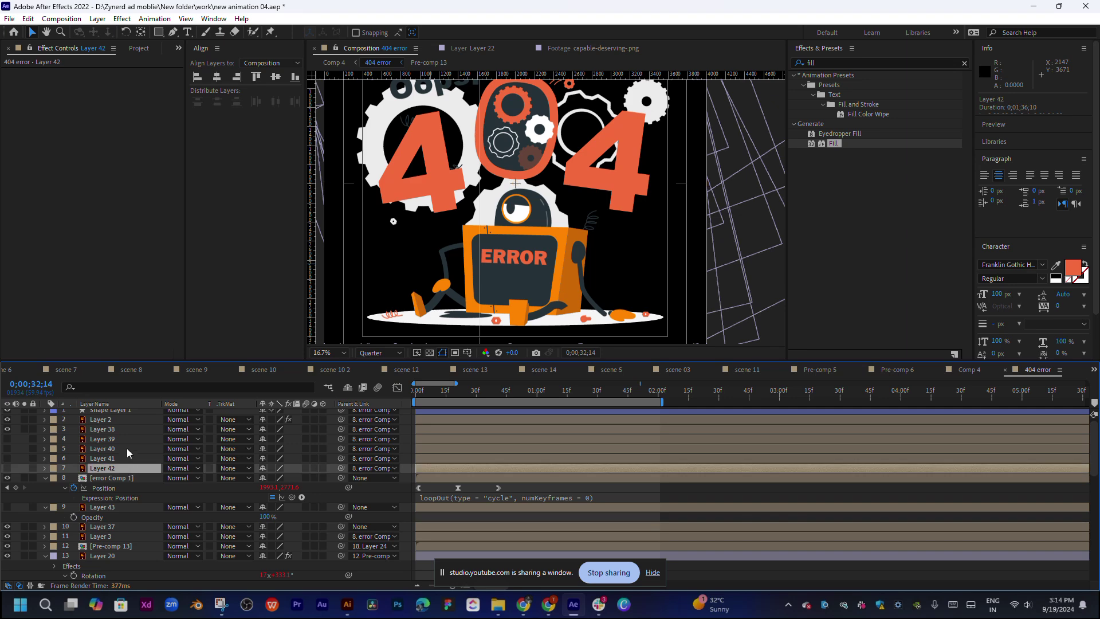
left_click(113, 478)
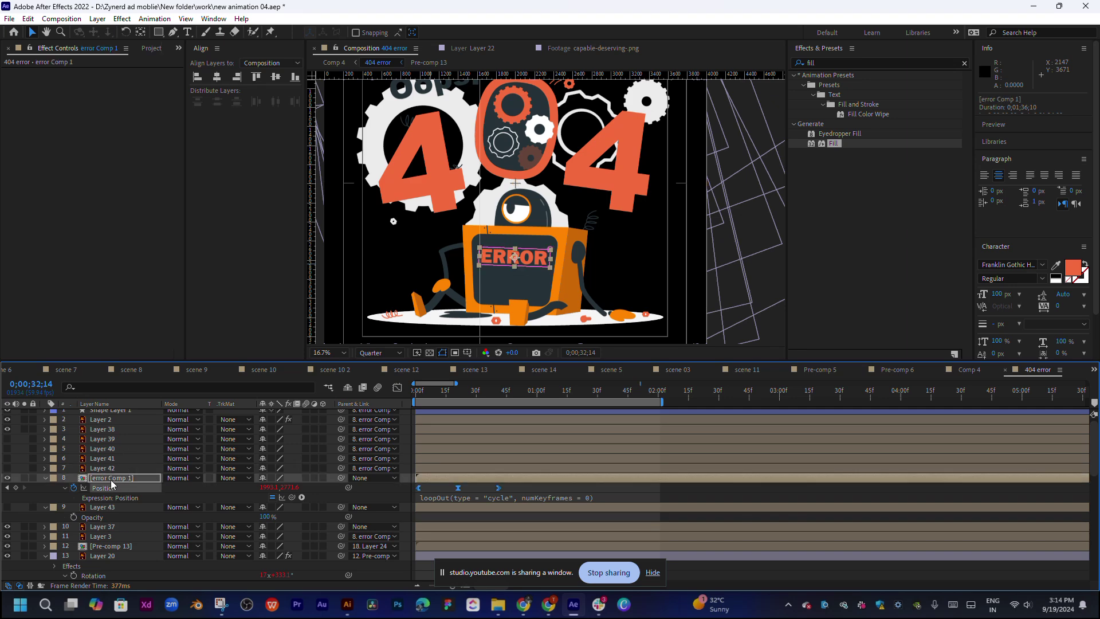
left_click(6, 478)
left_click(7, 478)
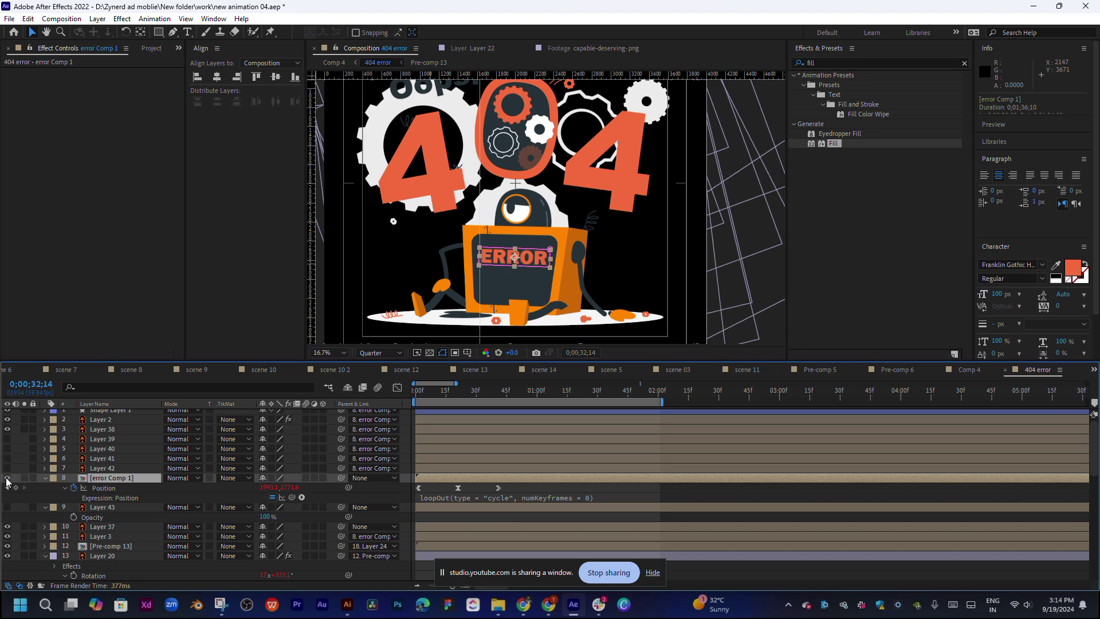
left_click(104, 469)
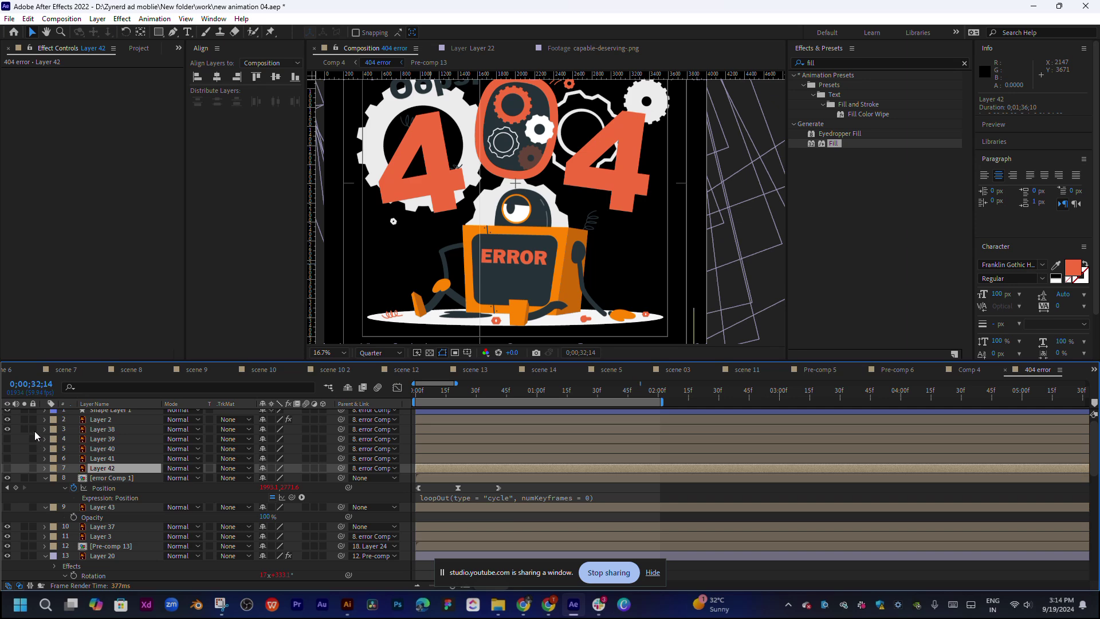
Toggle layer visibility to identify the gear layers and confirm Layer 3 is the robot body.
scroll(37, 429, "down", 3)
scroll(40, 429, "down", 2)
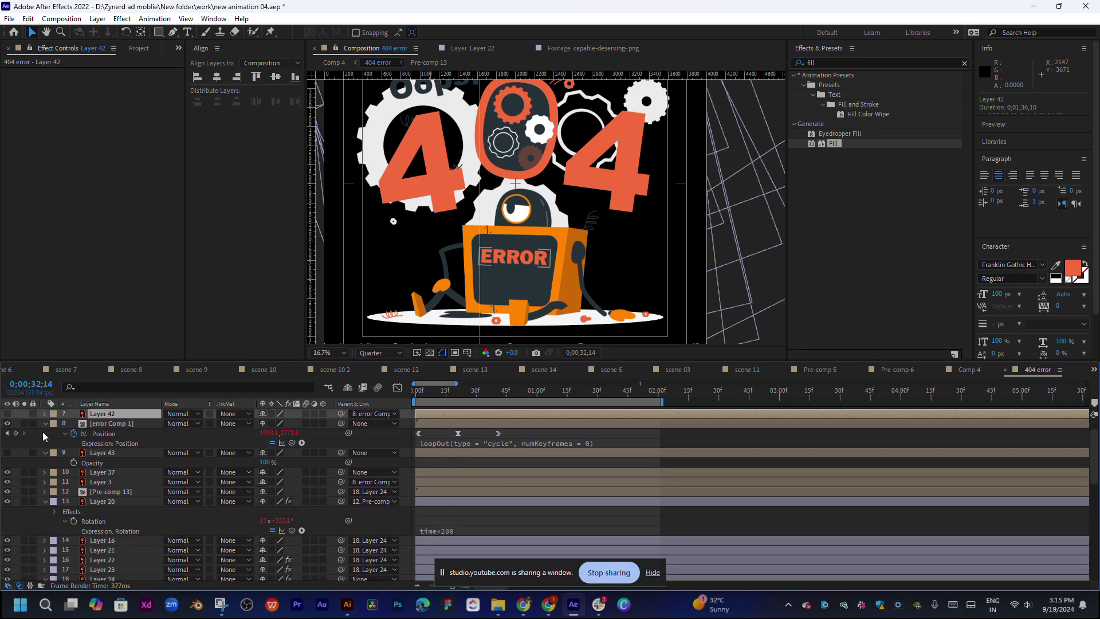
scroll(43, 431, "down", 4)
scroll(45, 436, "up", 2)
left_click(29, 454)
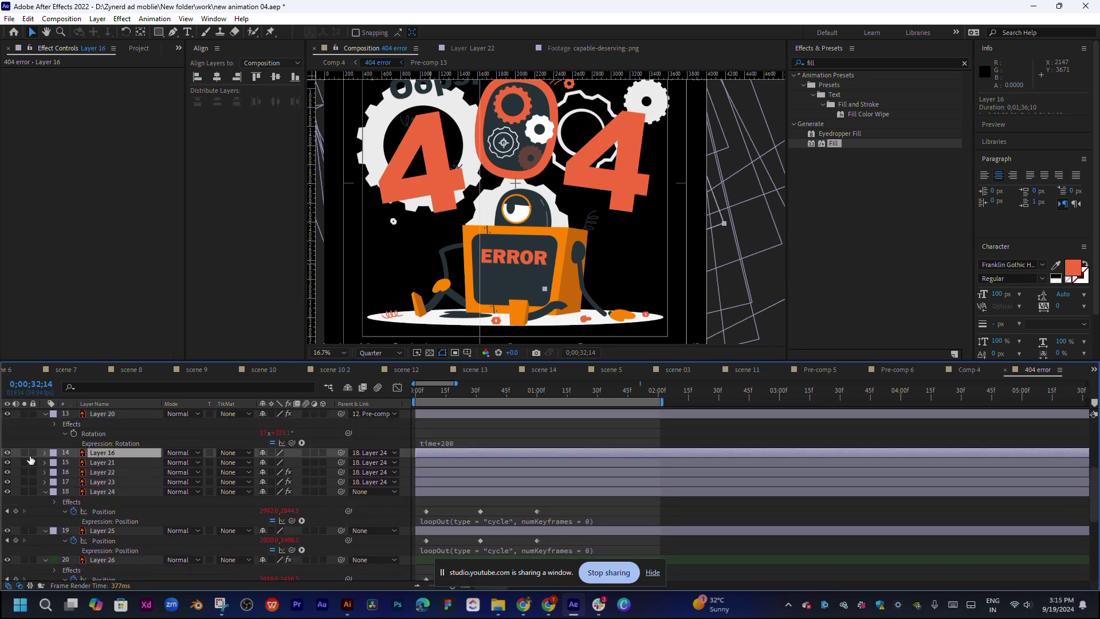
left_click(7, 453)
left_click(6, 453)
scroll(41, 447, "up", 2)
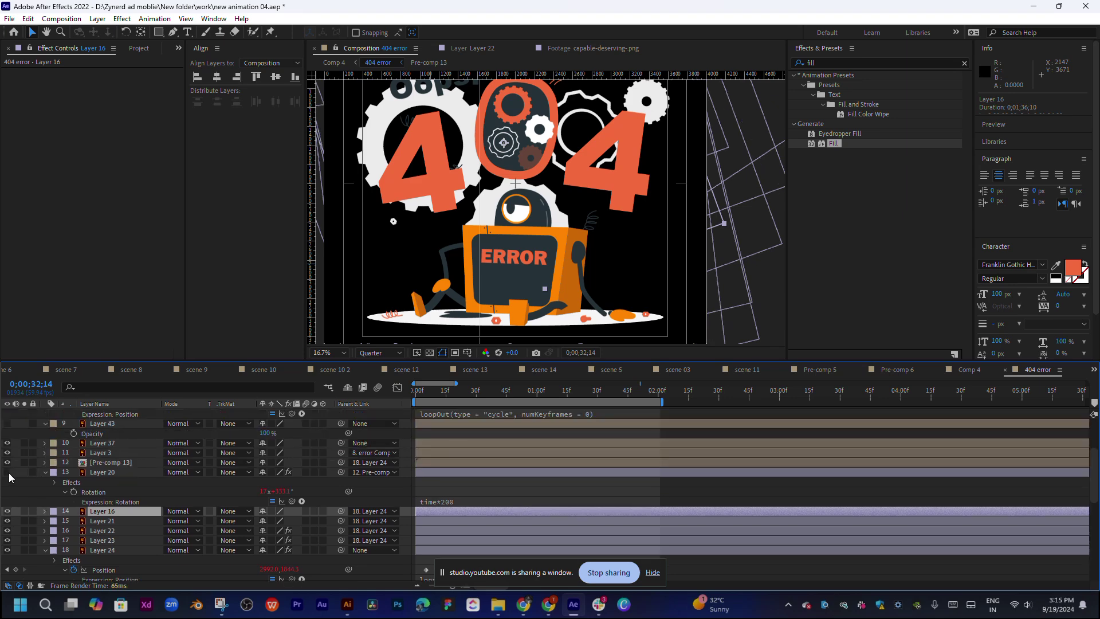
left_click(7, 472)
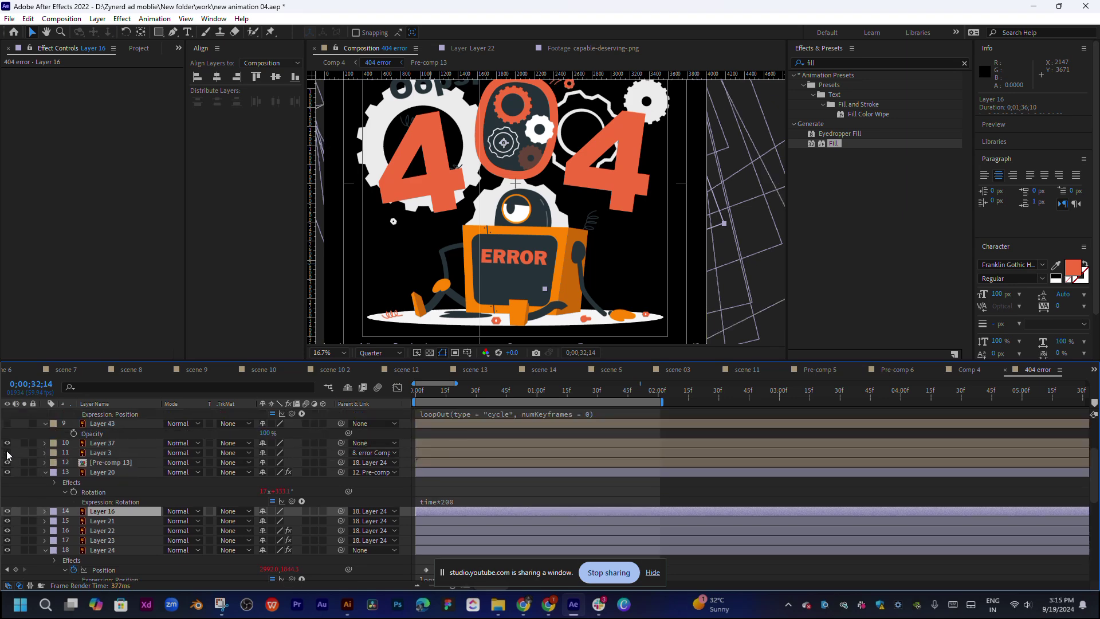
left_click(7, 453)
left_click(7, 453)
left_click(102, 453)
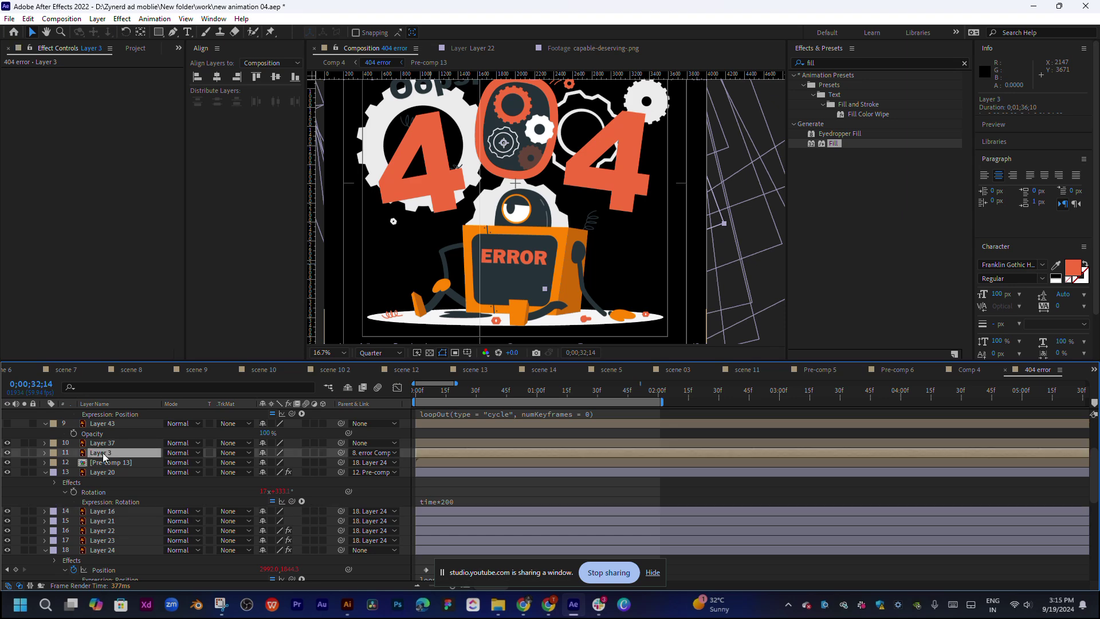
Try a Fill effect of F46C3C on Layer 3, preview it, then undo it.
left_click_drag(828, 146, 457, 451)
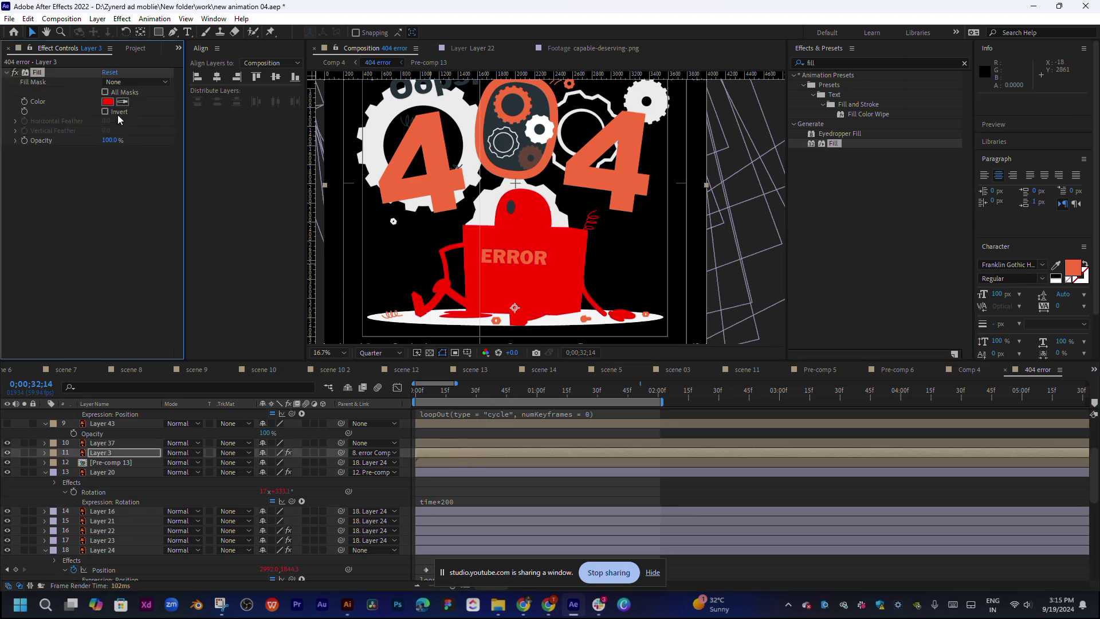
left_click(108, 101)
type("F46C3C")
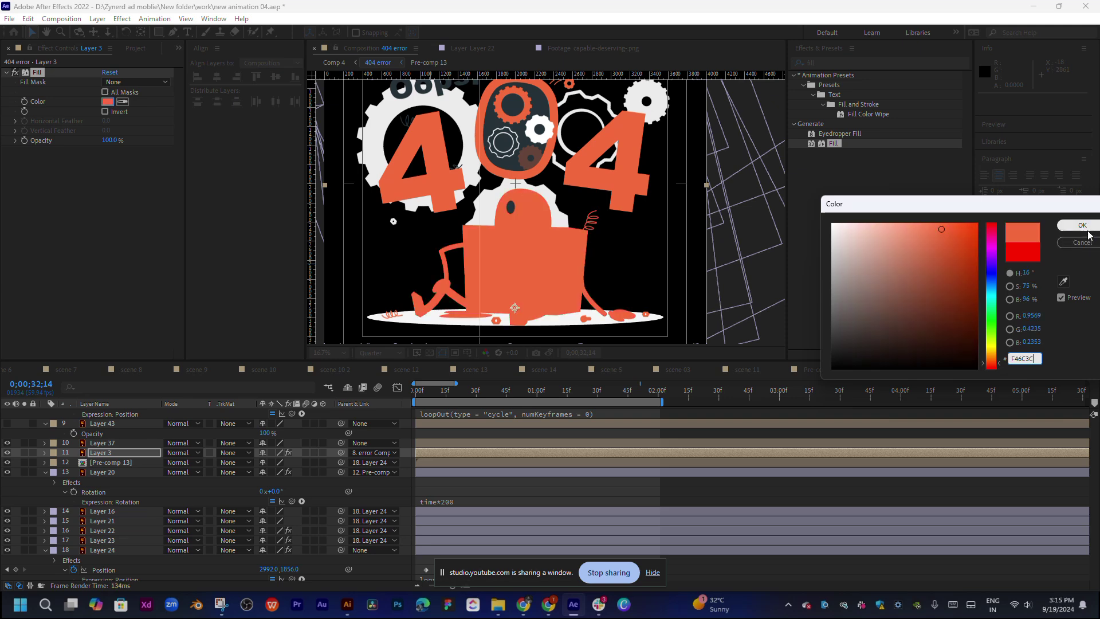
left_click(1087, 228)
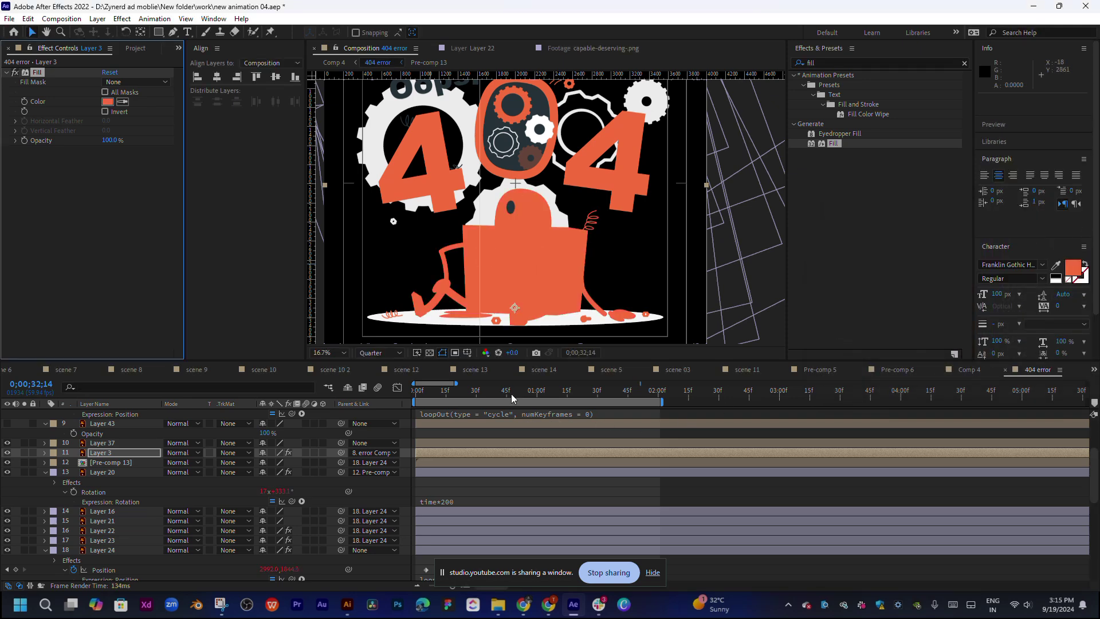
left_click_drag(511, 394, 531, 390)
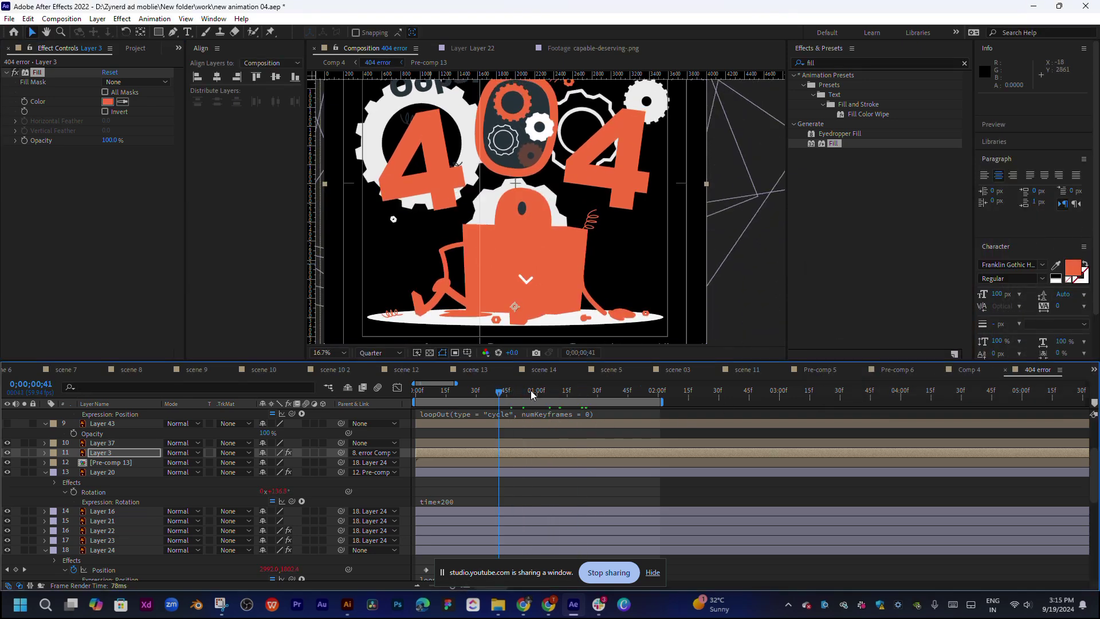
left_click(531, 390)
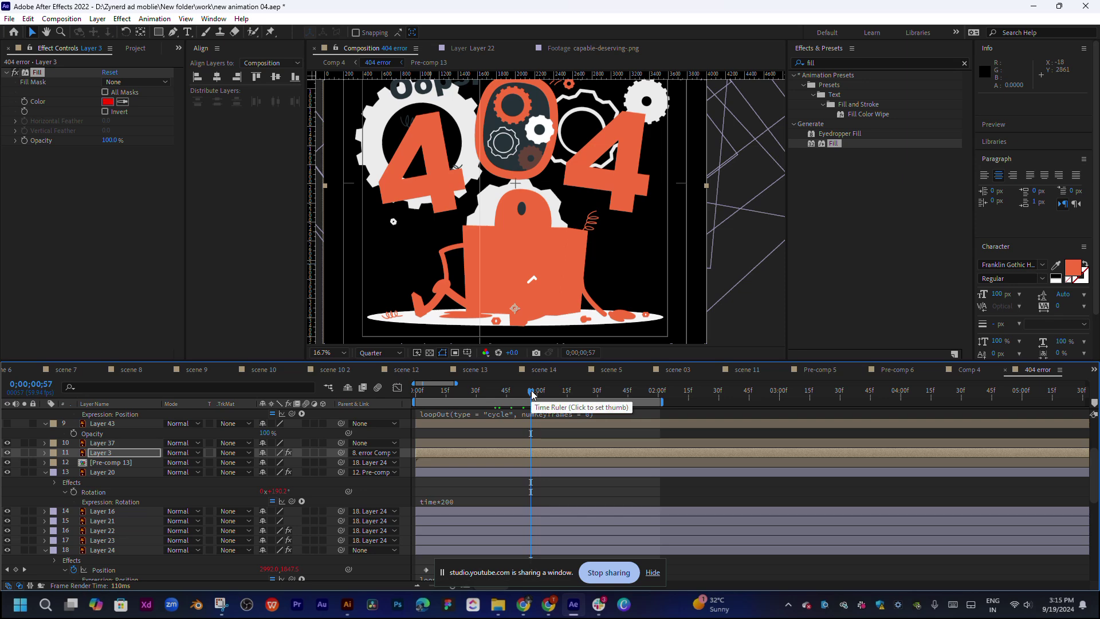
key("ctrl+z")
key("ctrl+z")
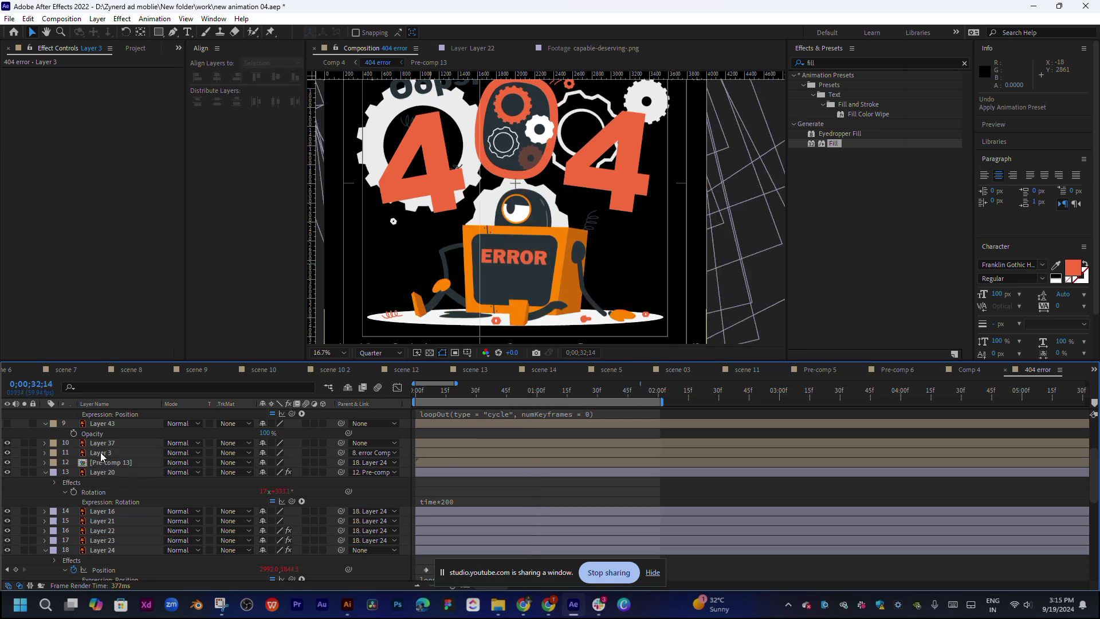
Restore Layer 16's visibility and convert Layer 3 into the shape layer Layer 3 Outlines.
left_click(7, 511)
left_click(23, 463)
left_click(23, 459)
left_click(99, 453)
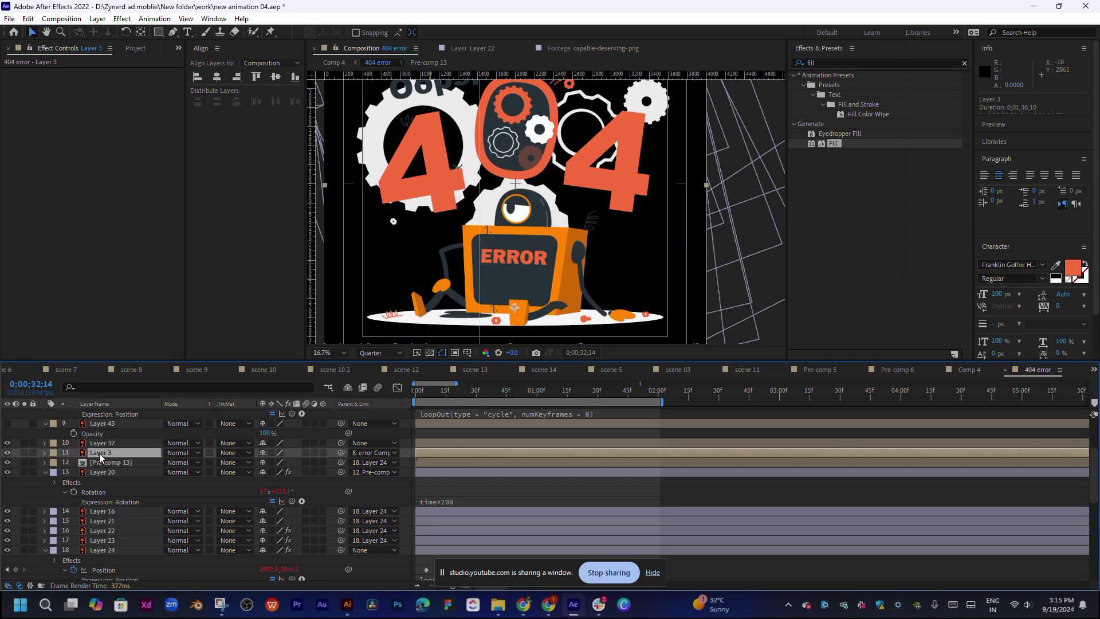
right_click(100, 457)
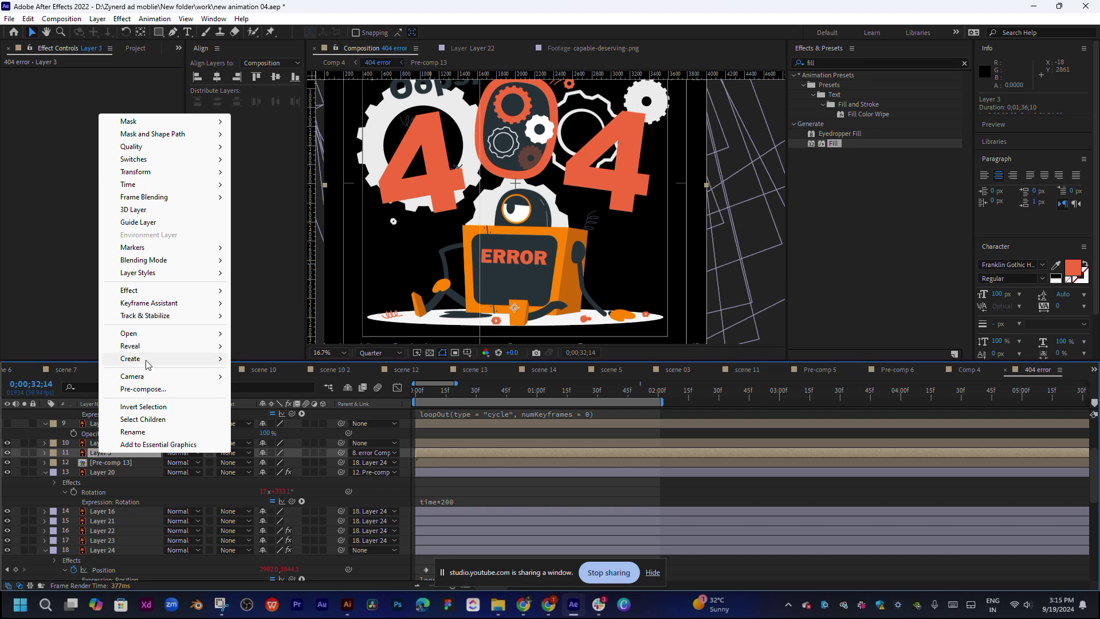
mouse_move(148, 359)
left_click(276, 397)
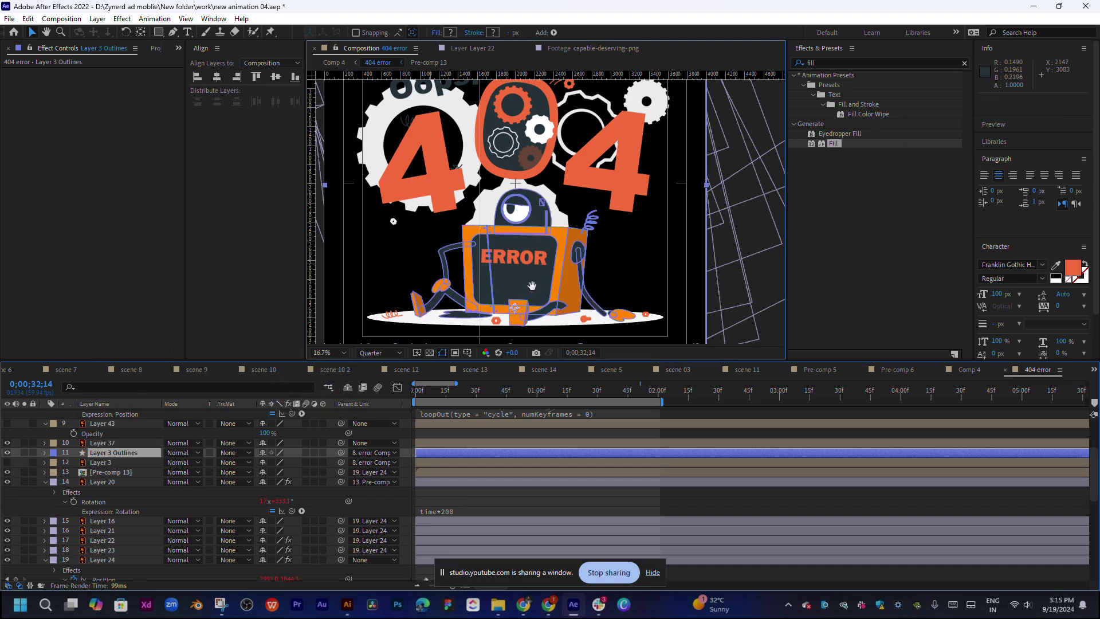
Expand Layer 3 Outlines' Contents to inspect its shape groups.
scroll(464, 292, "down", 2)
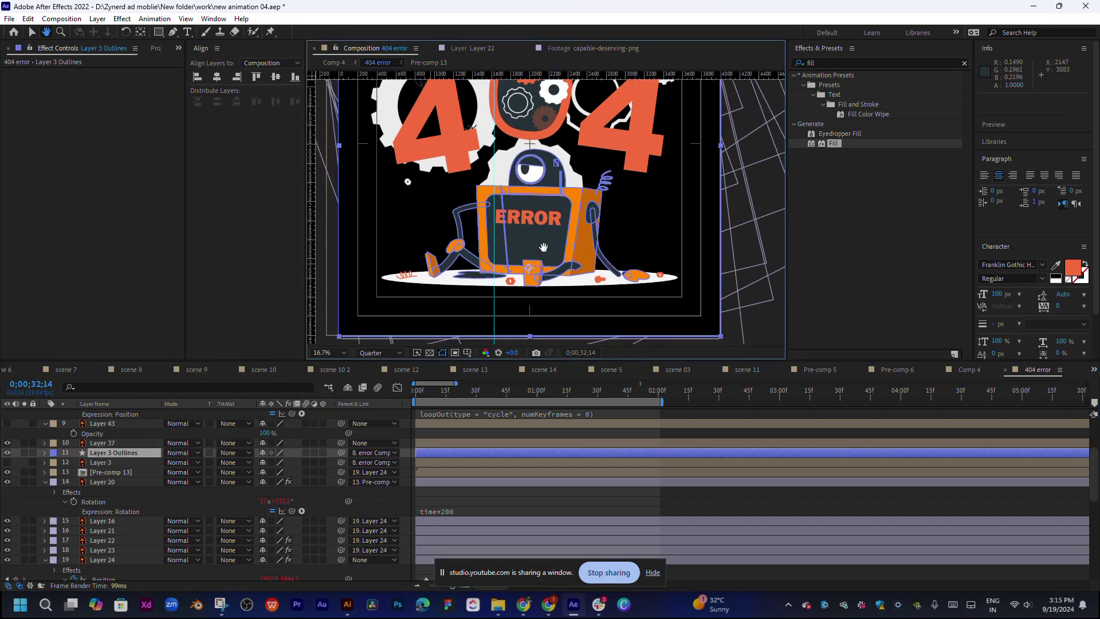
left_click(45, 453)
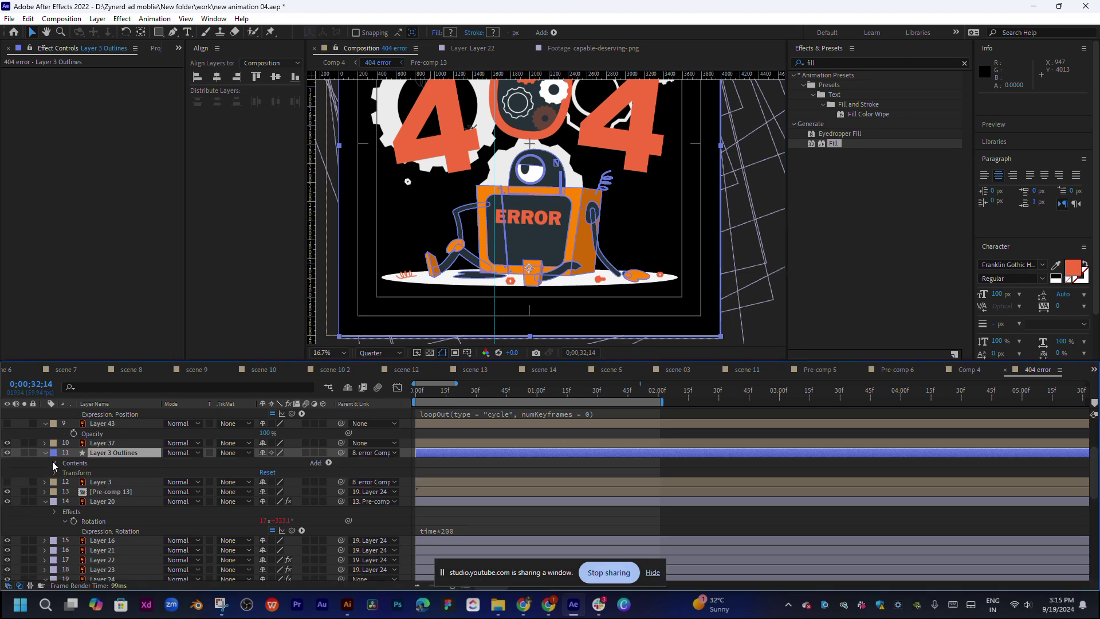
left_click(53, 462)
left_click(105, 433)
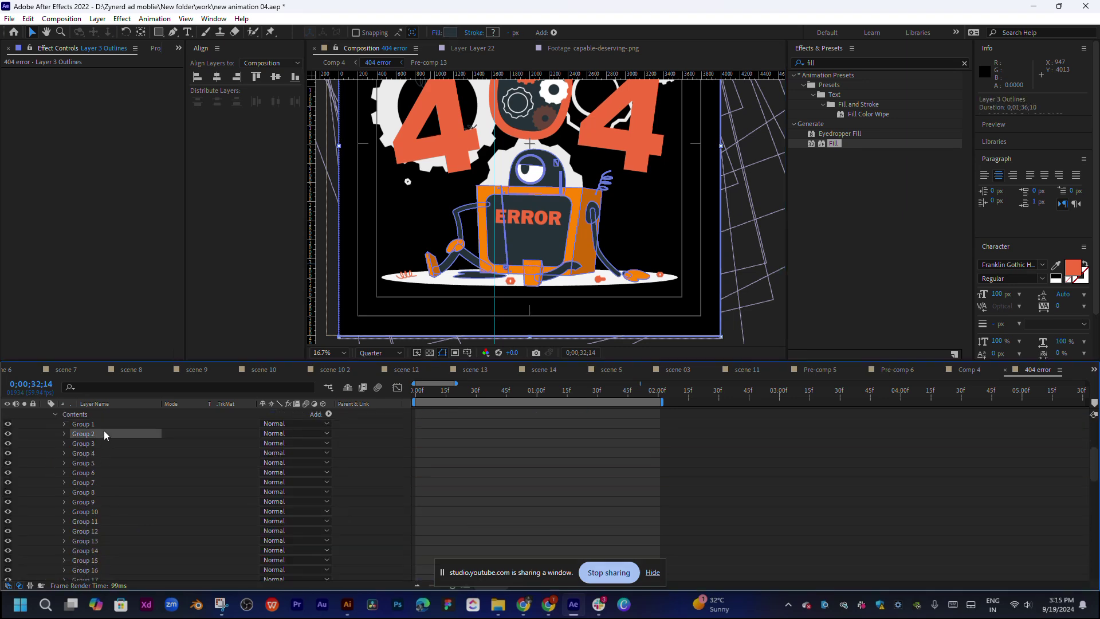
scroll(534, 240, "up", 2)
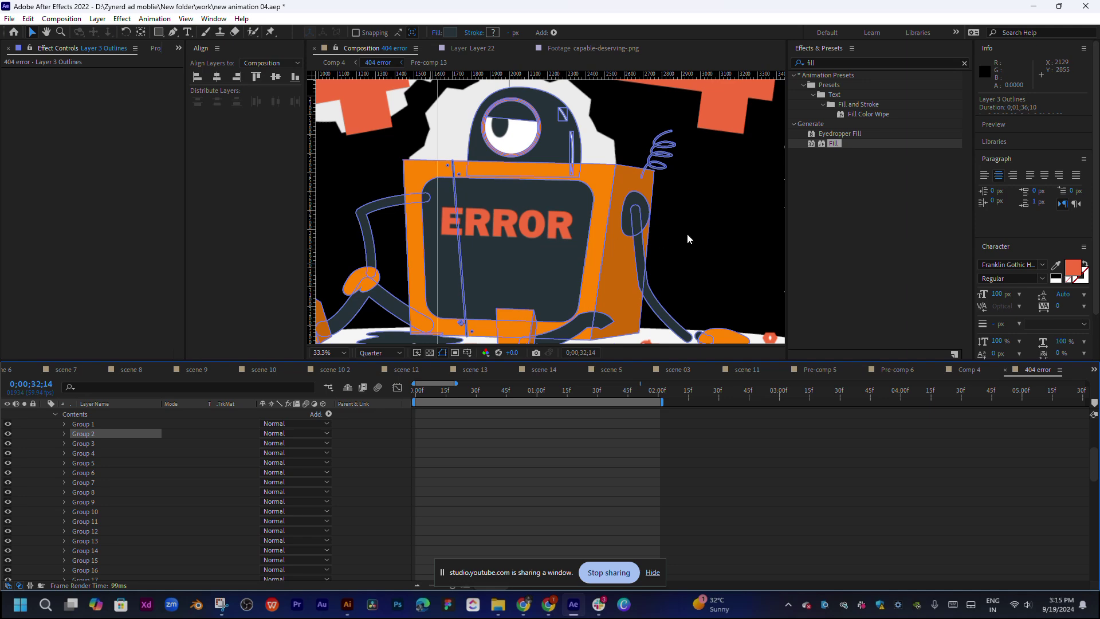
left_click(601, 242)
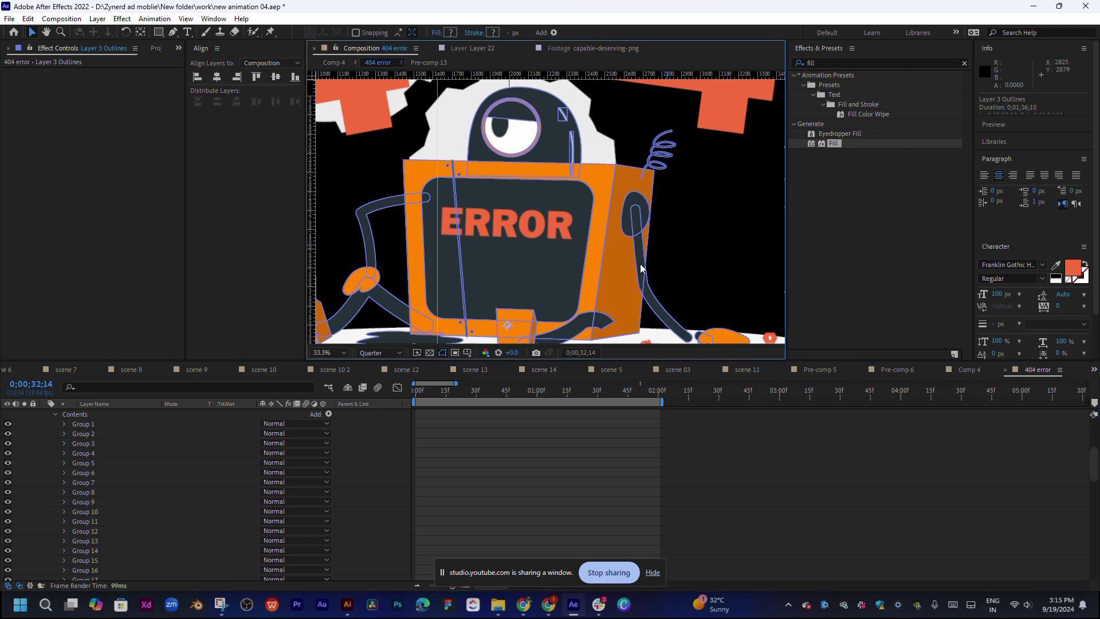
Pre-compose Layer 3 Outlines into the new composition Layer 3 Outlines Comp 1.
scroll(182, 514, "up", 5)
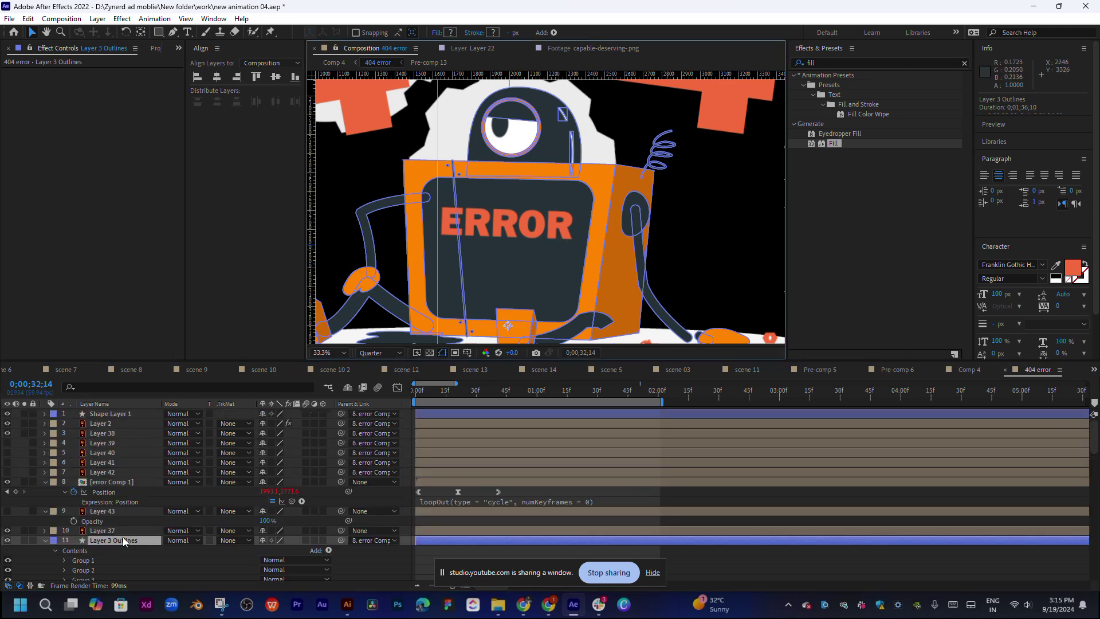
right_click(123, 541)
left_click(160, 475)
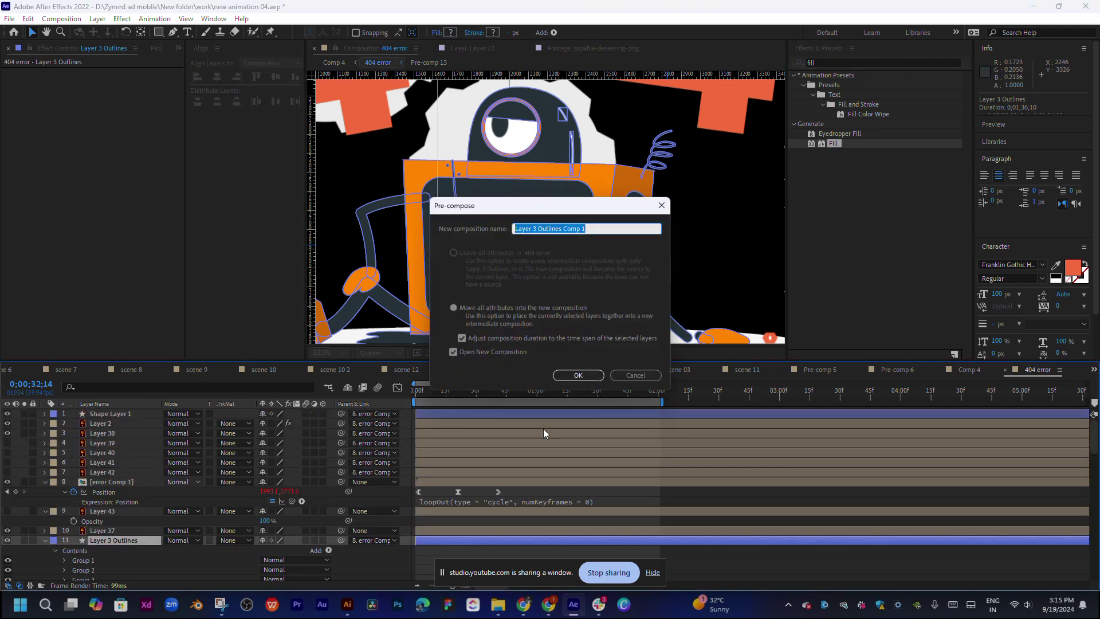
left_click(579, 376)
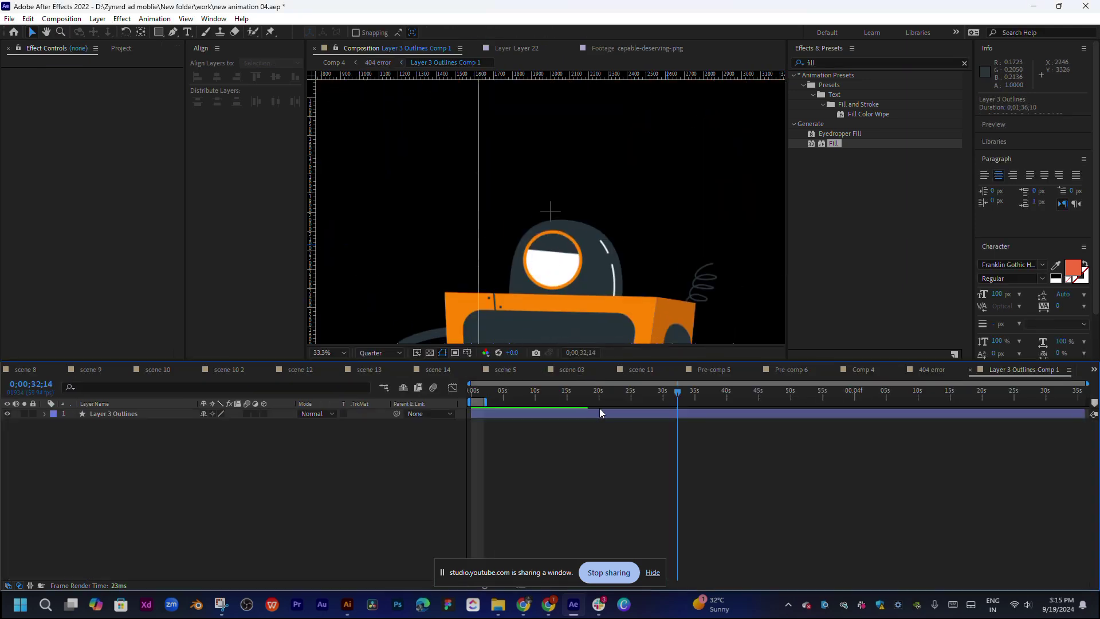
Frame the whole robot in the viewer and select the robot outlines layer.
left_click_drag(624, 192, 621, 159)
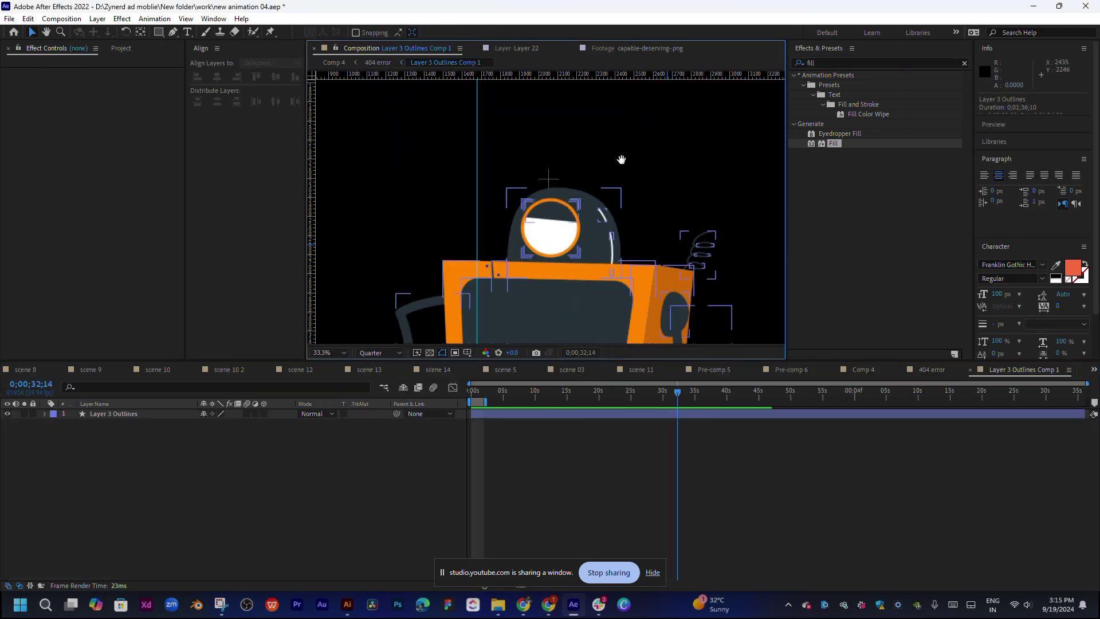
scroll(637, 183, "down", 2)
left_click(641, 193)
scroll(636, 185, "down", 3)
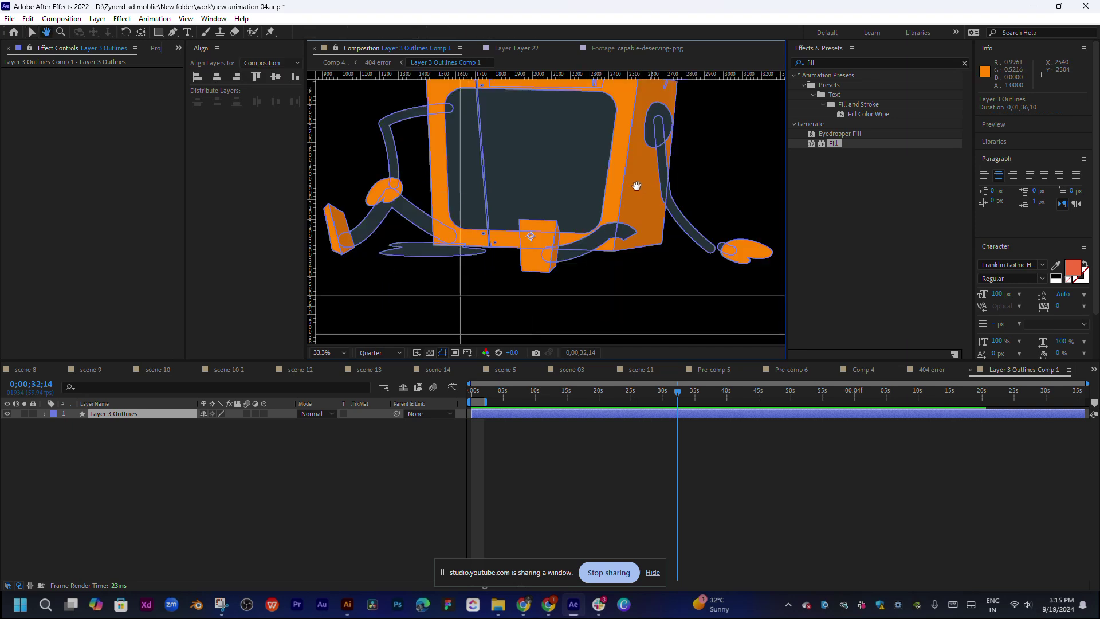
left_click_drag(636, 186, 662, 200)
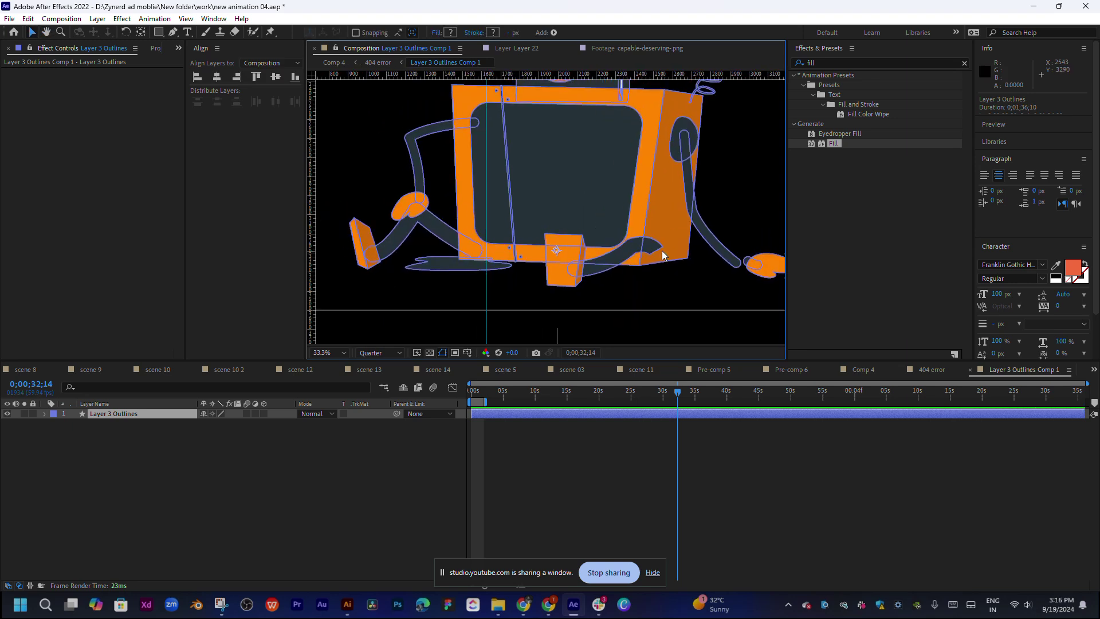
key("comma")
key("comma")
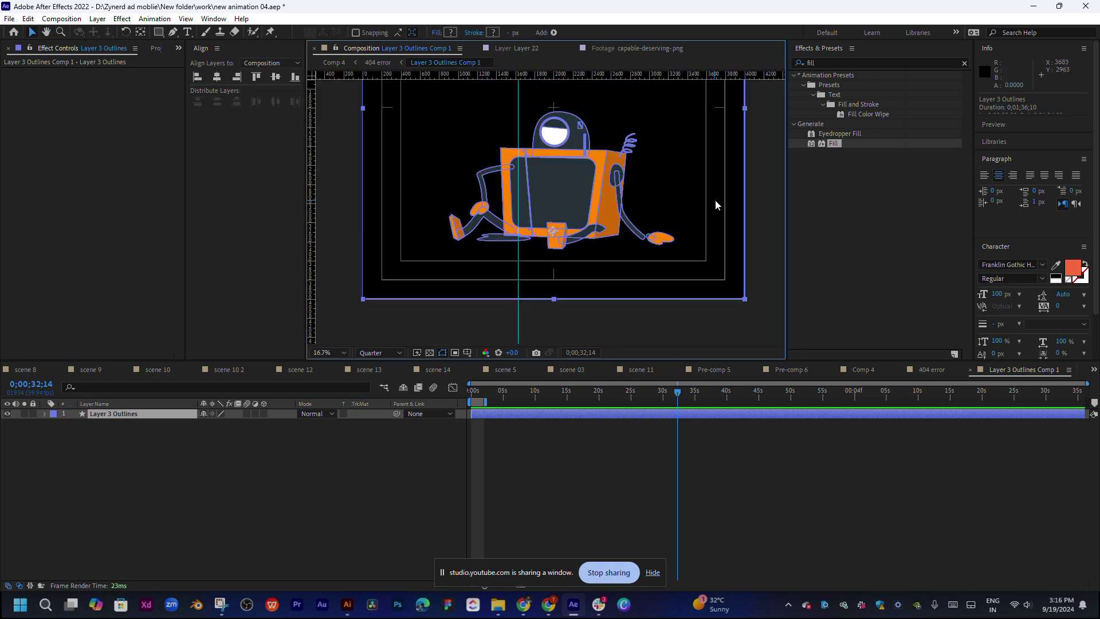
left_click(766, 211)
left_click(618, 218)
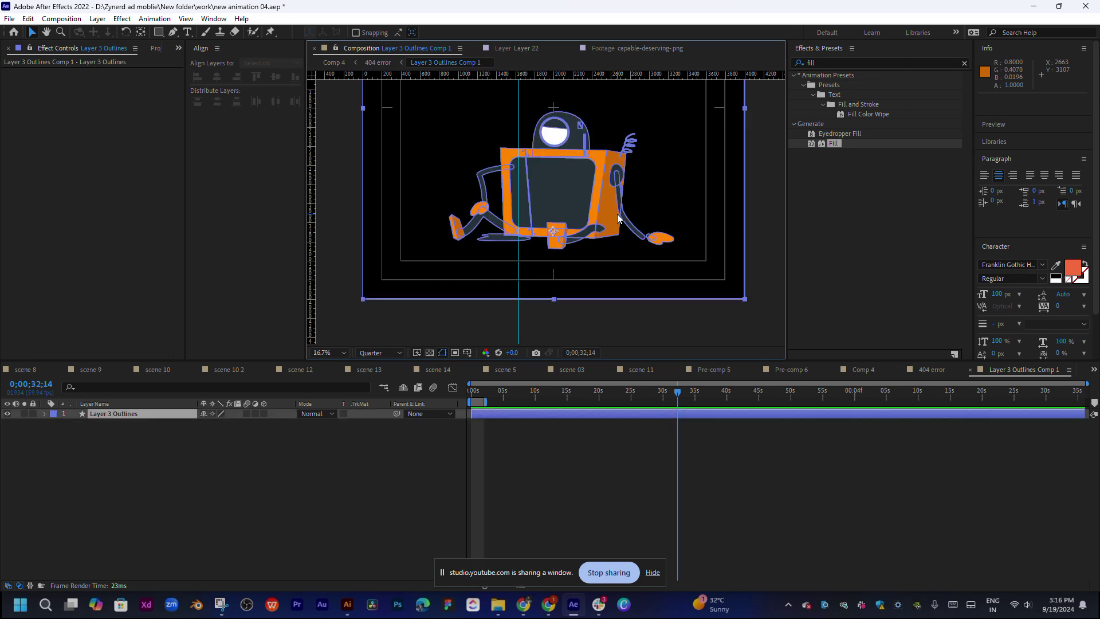
left_click(768, 219)
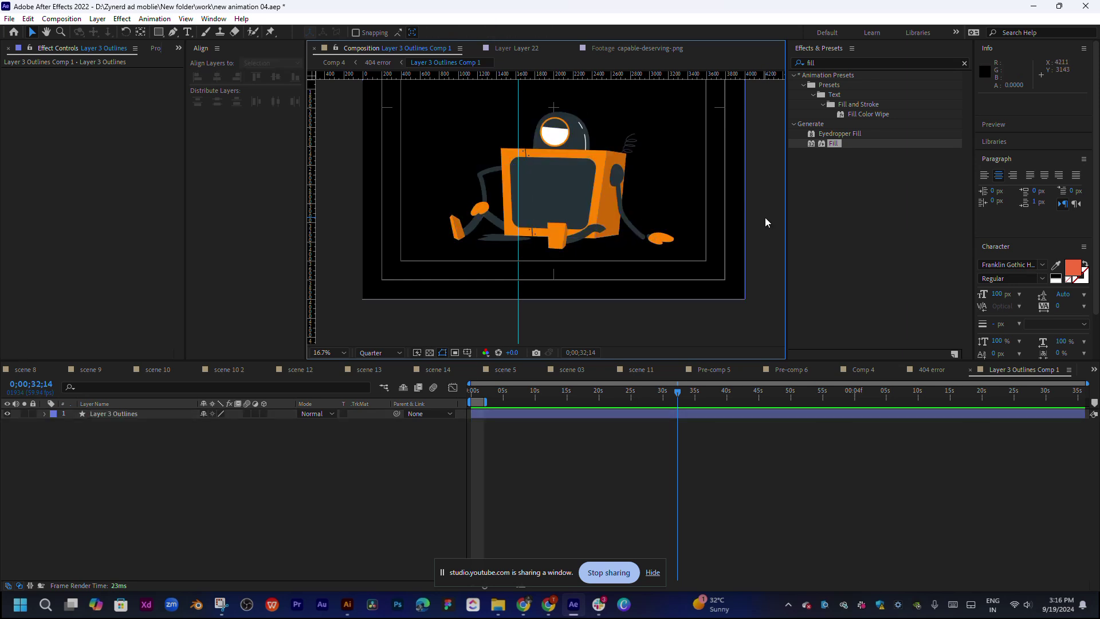
left_click(618, 212)
key("a")
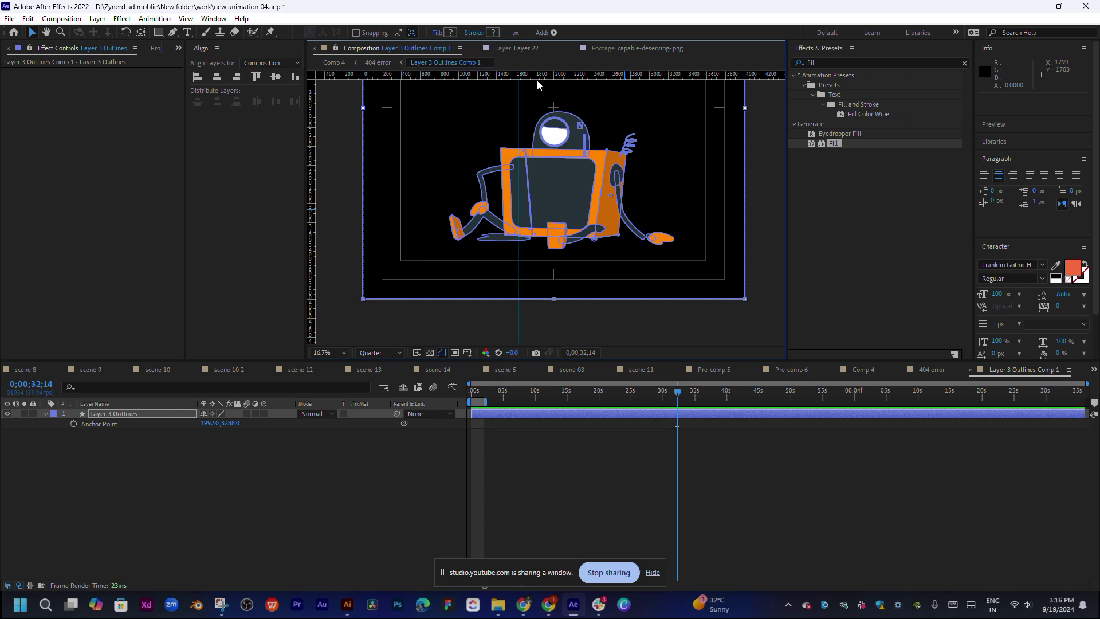
Fill the robot body's side panel with coral-red F46C3C.
left_click(456, 33)
type("F46C3C")
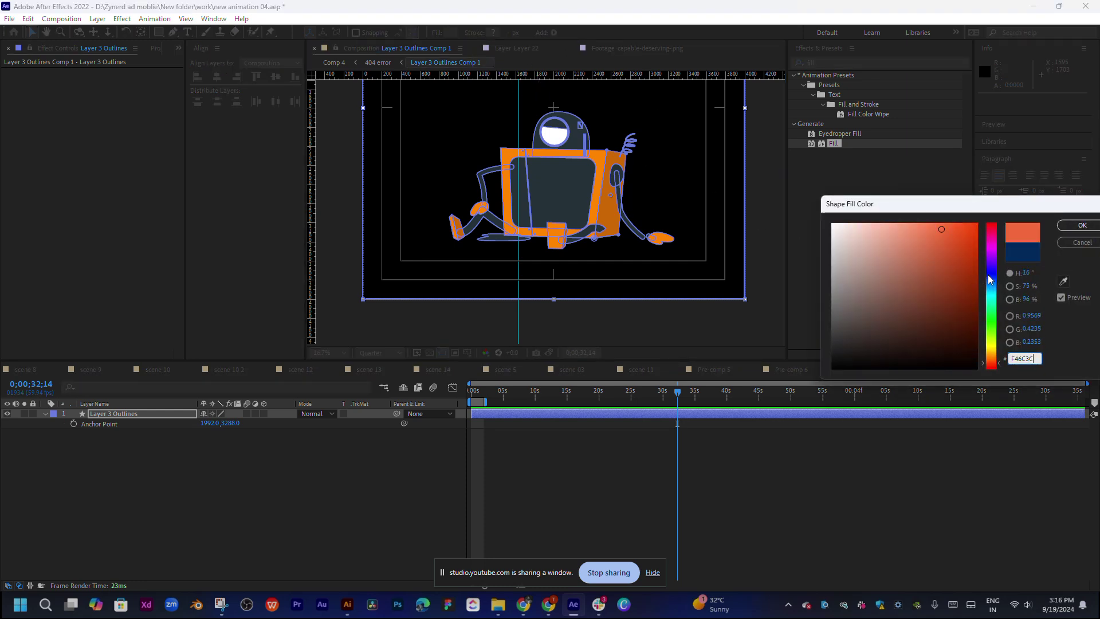
left_click(1083, 226)
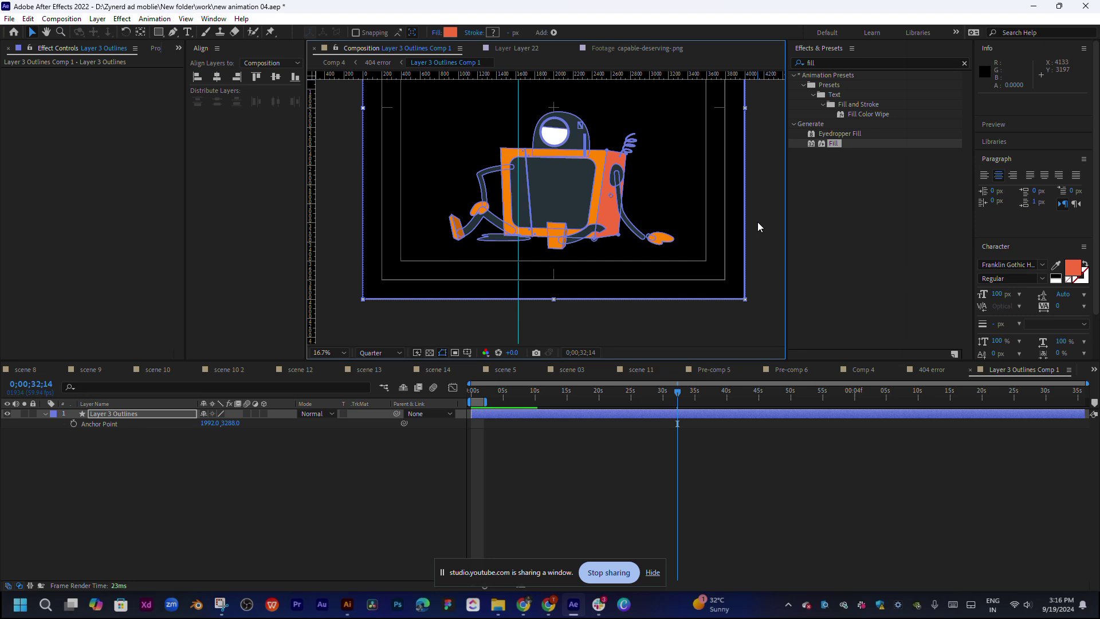
left_click(758, 223)
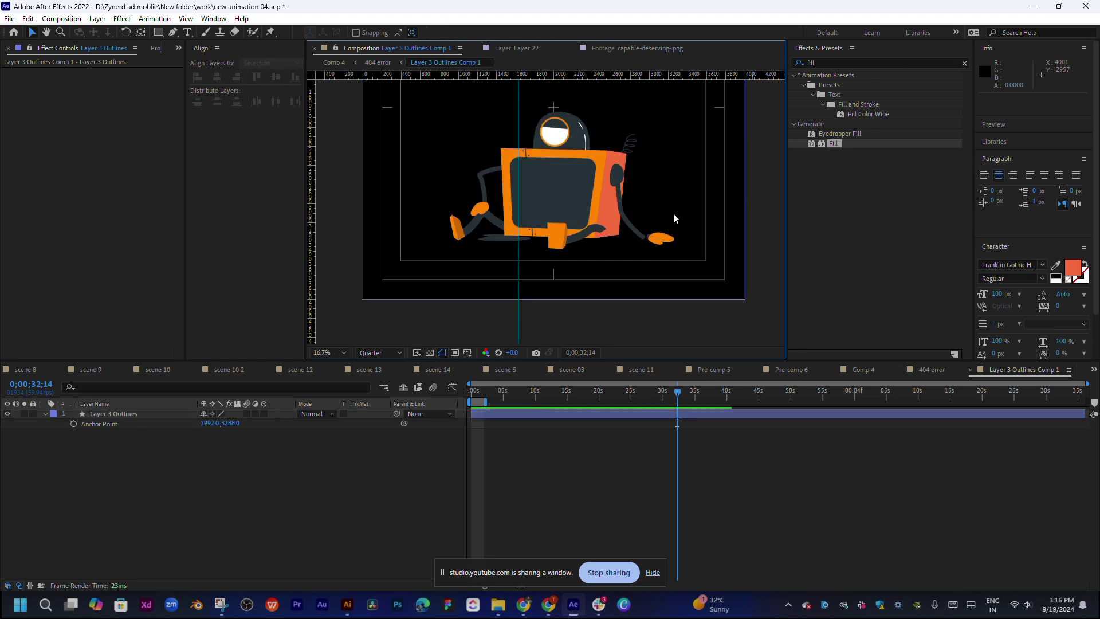
left_click(596, 227)
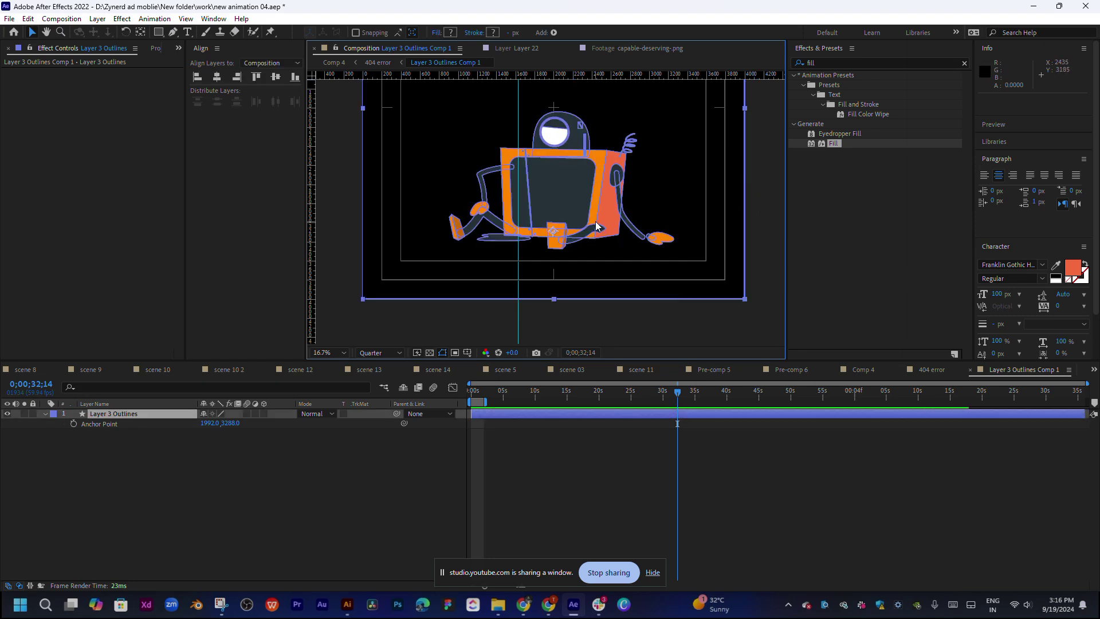
Fill the body's front panel with F46C3C, then darken the body colour to D0613A.
left_click(601, 216)
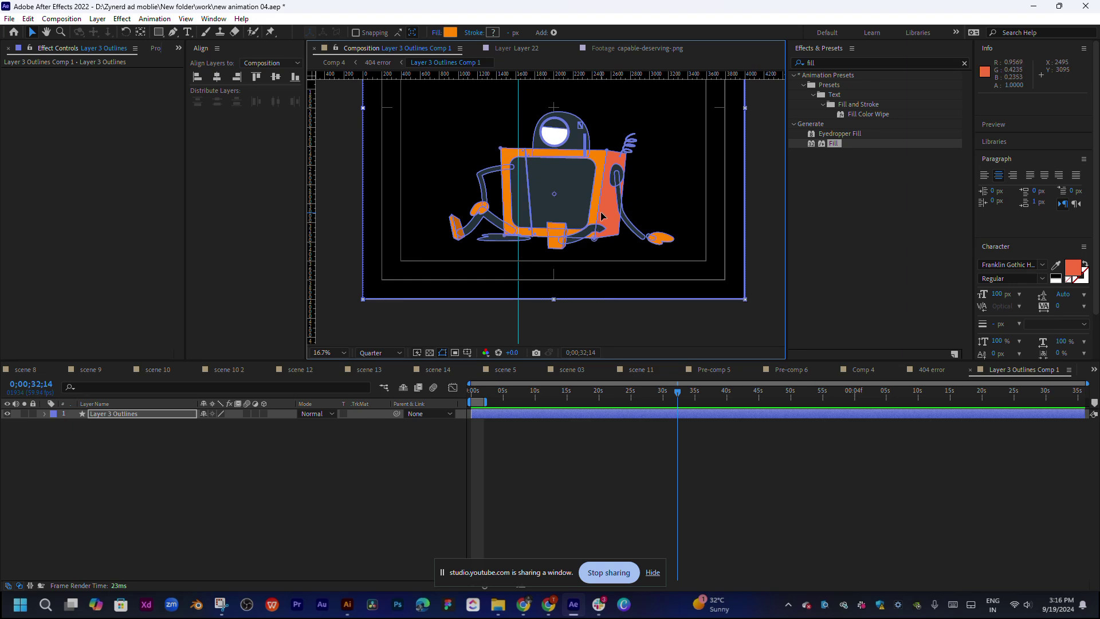
left_click(451, 33)
type("F46C3C")
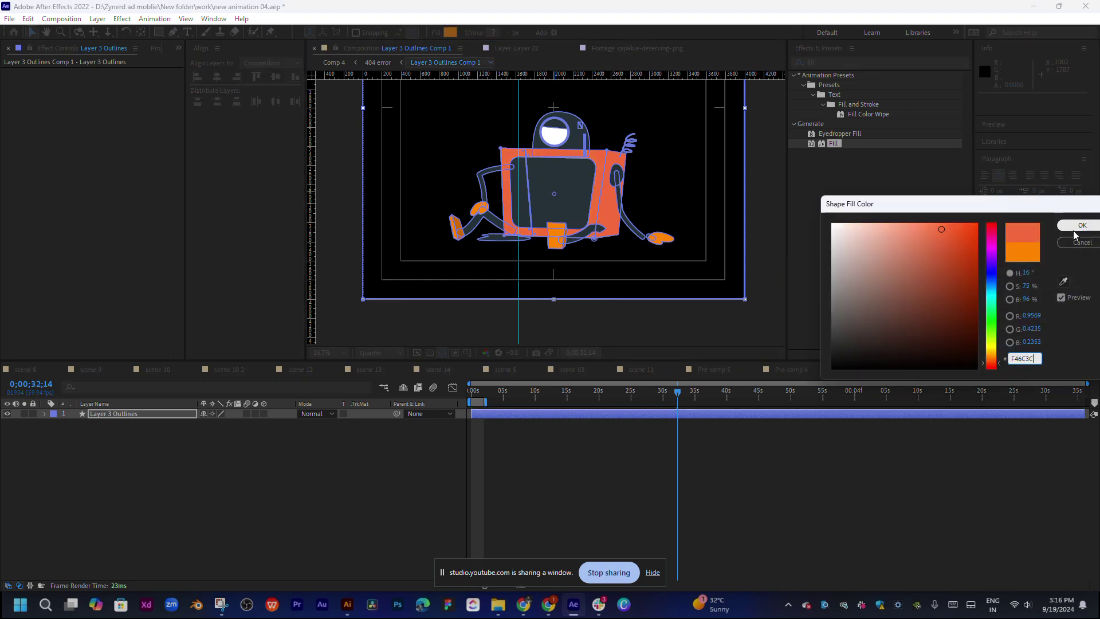
left_click(1074, 230)
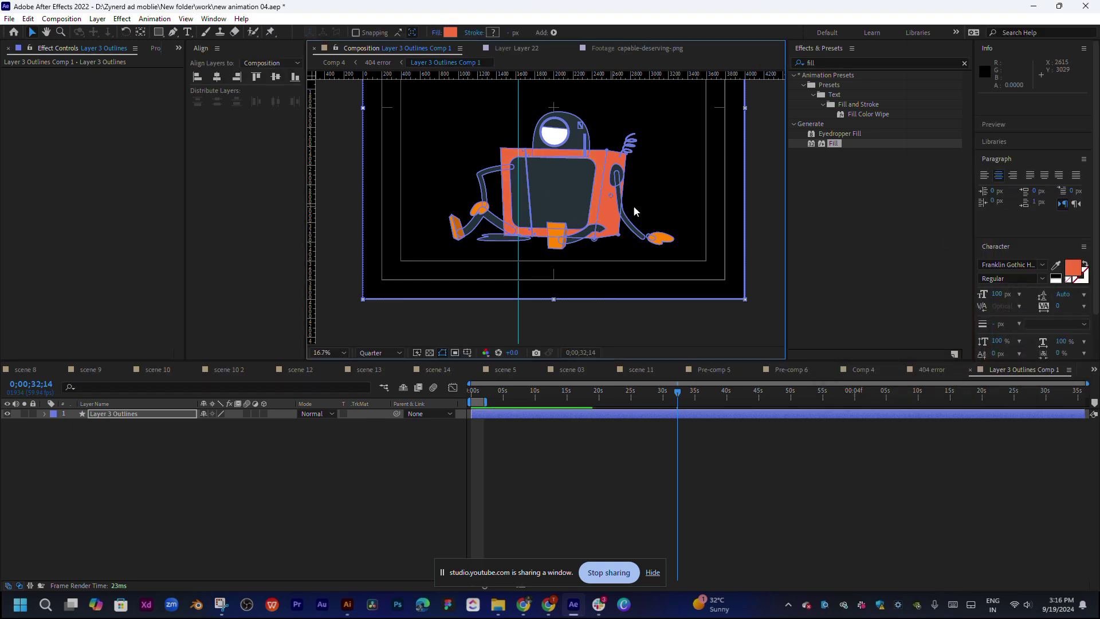
left_click(446, 34)
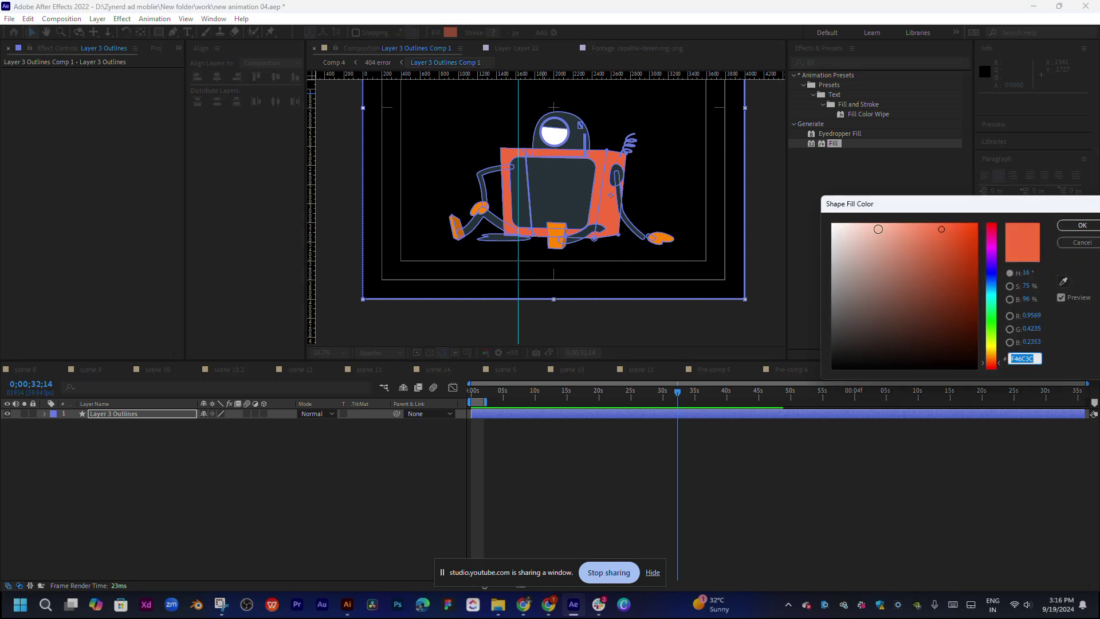
left_click_drag(933, 237, 935, 252)
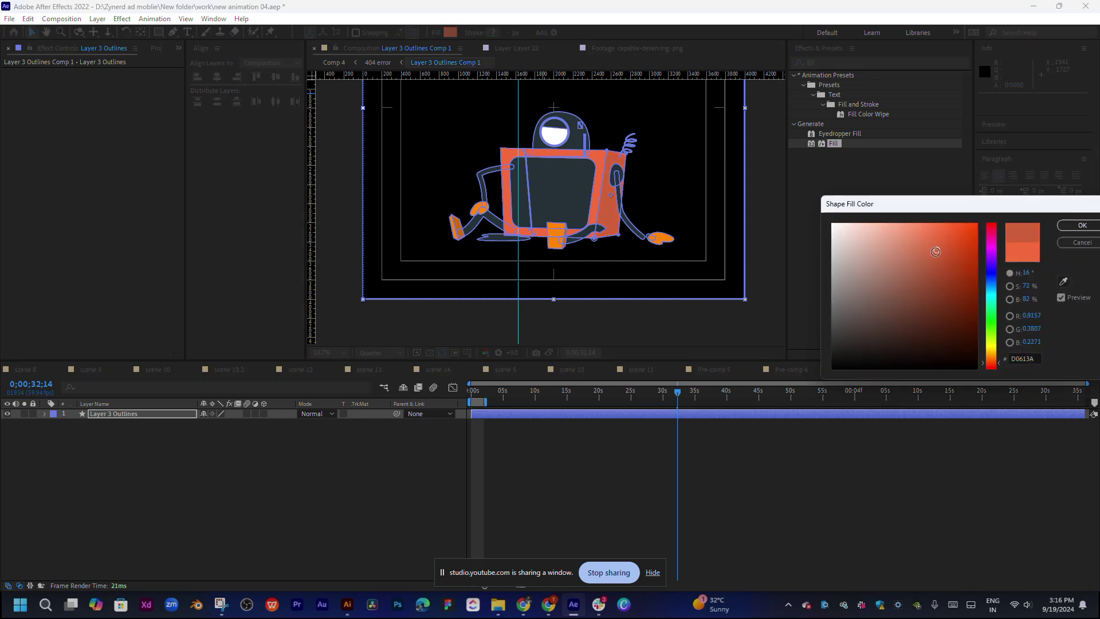
left_click(1074, 225)
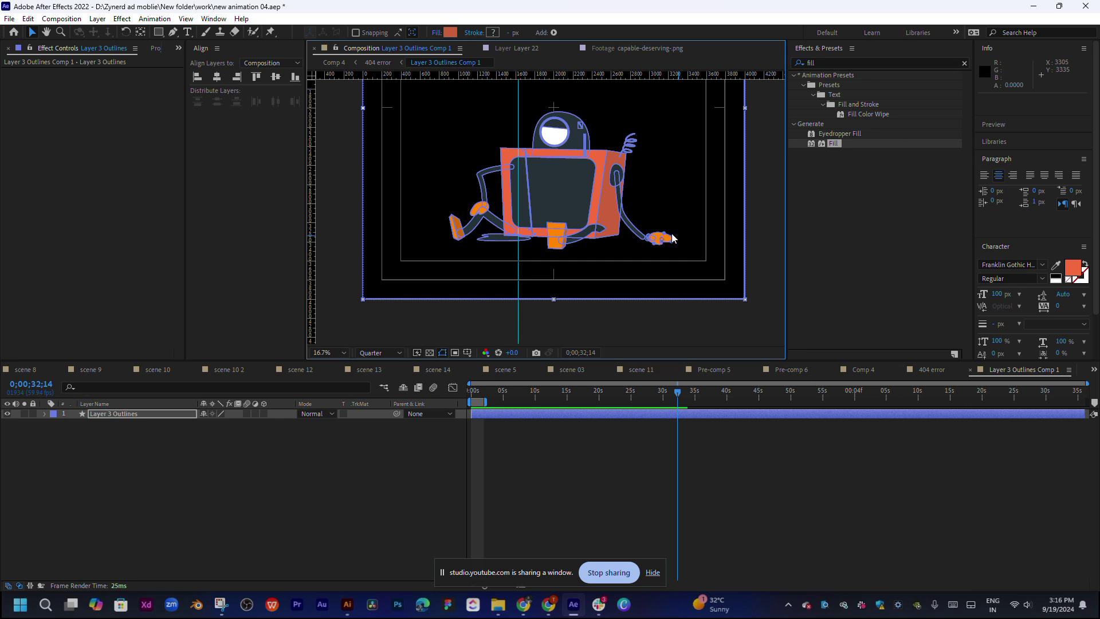
Apply F46C3C to the robot's right foot and preview the recoloured robot.
left_click(452, 32)
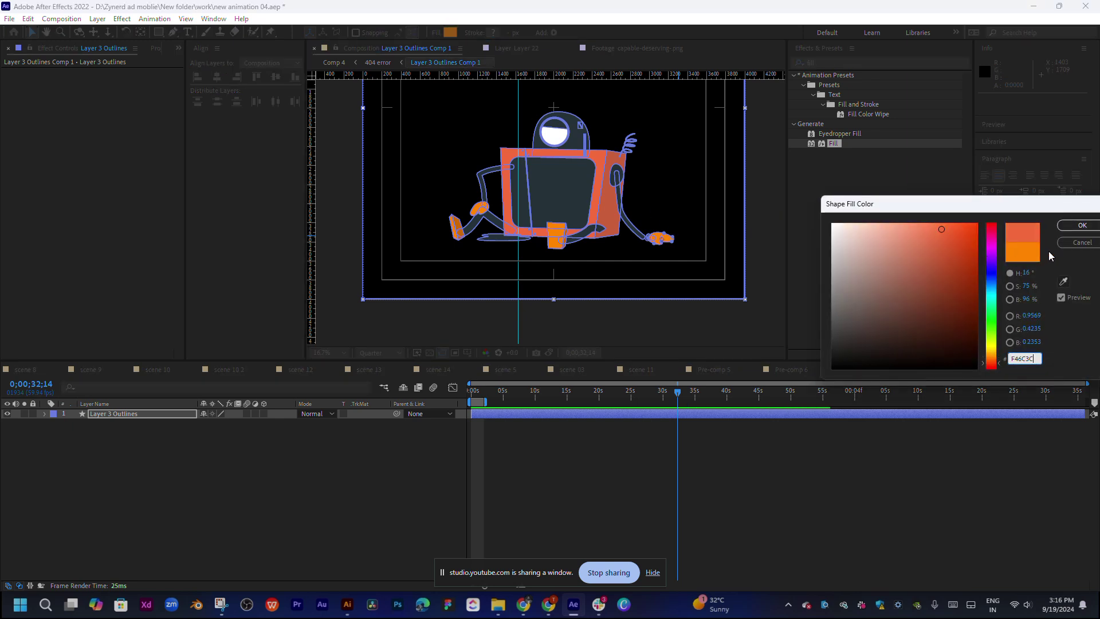
left_click(1082, 225)
left_click(779, 226)
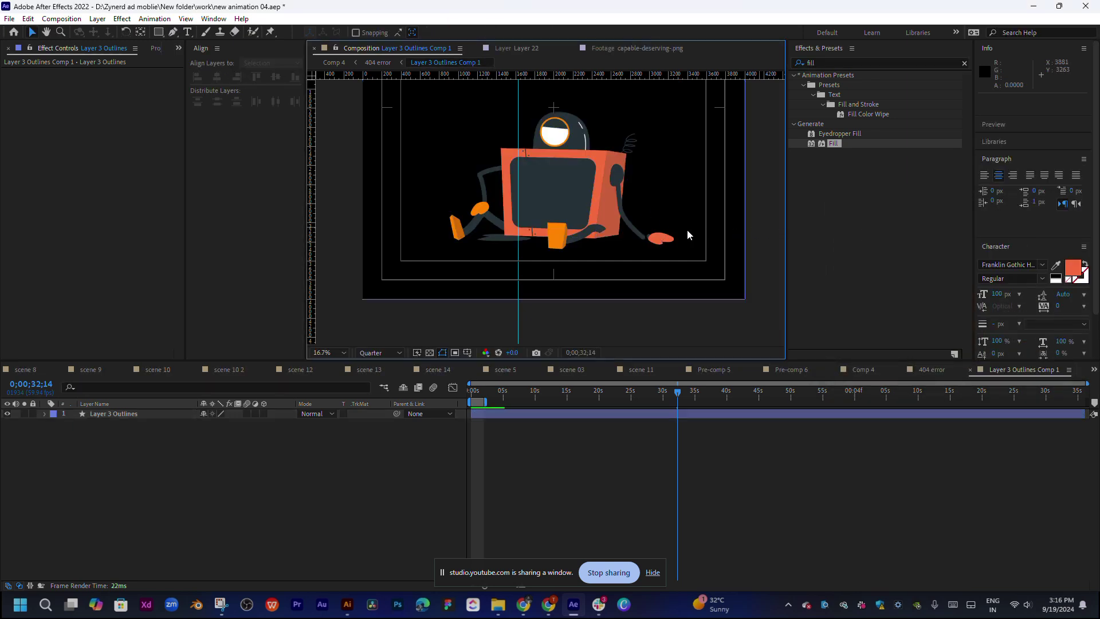
key("a")
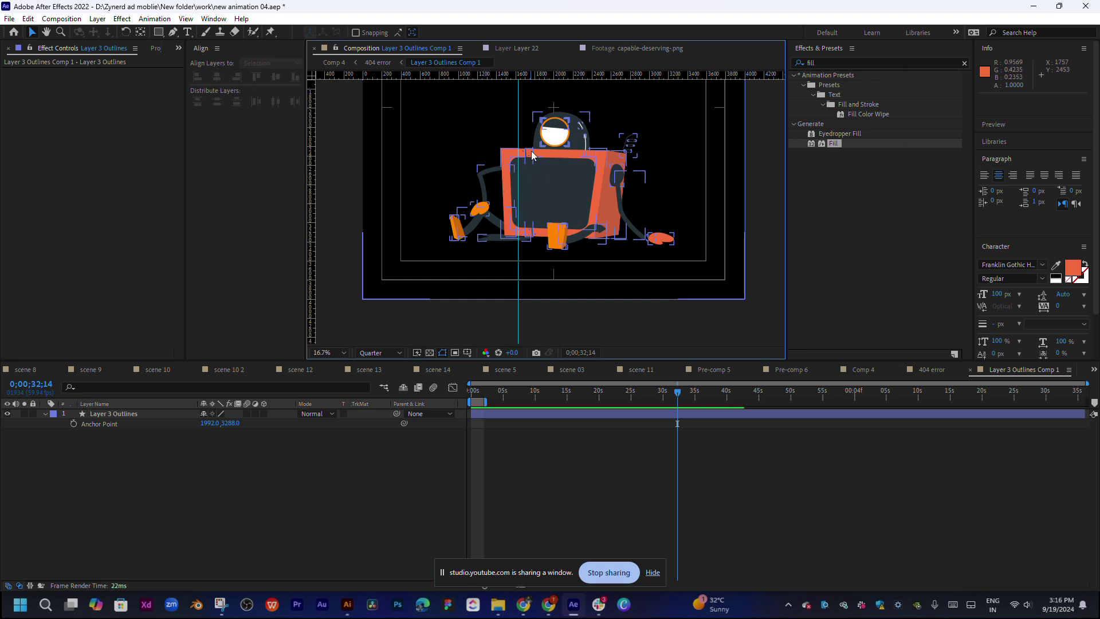
scroll(545, 140, "up", 1)
scroll(545, 140, "up", 2)
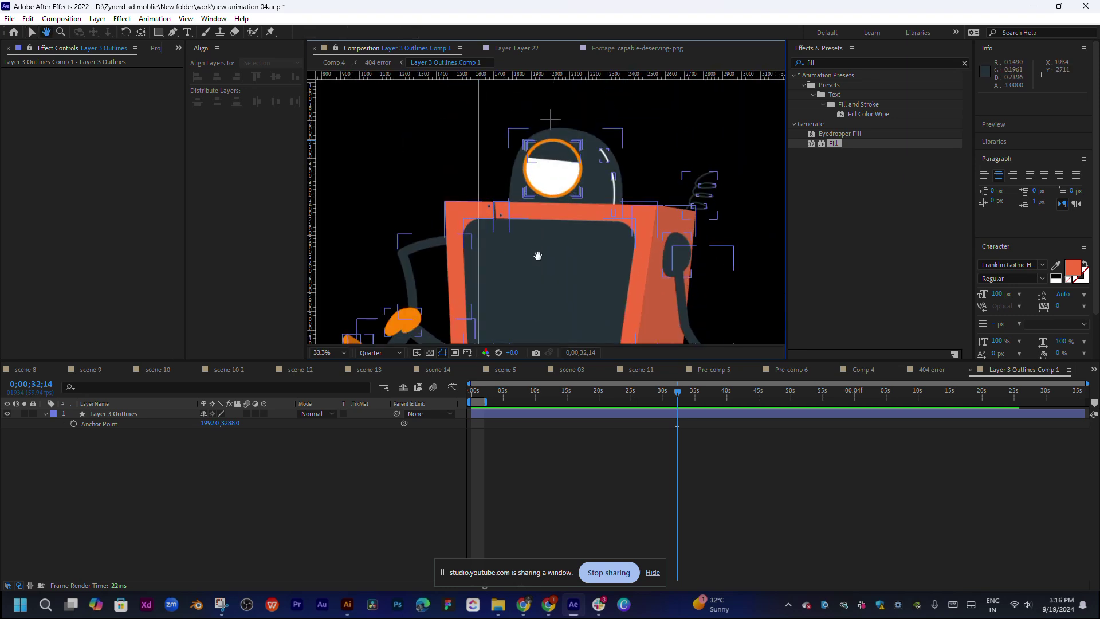
left_click(531, 192)
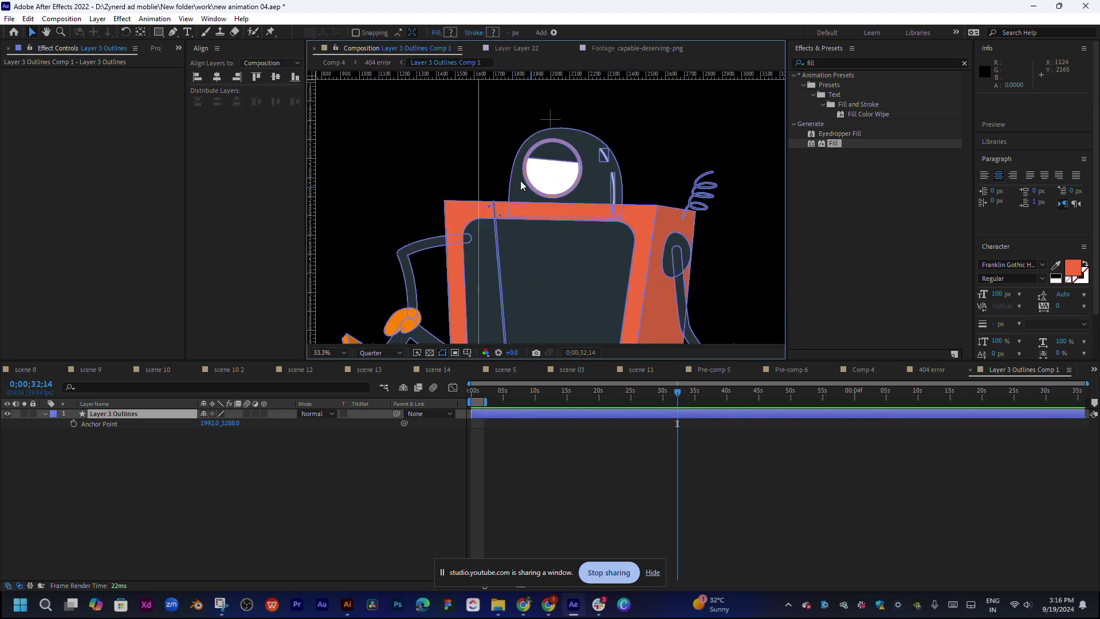
Zoom to full size and pan to bring the robot's eye ring into view.
left_click(745, 153)
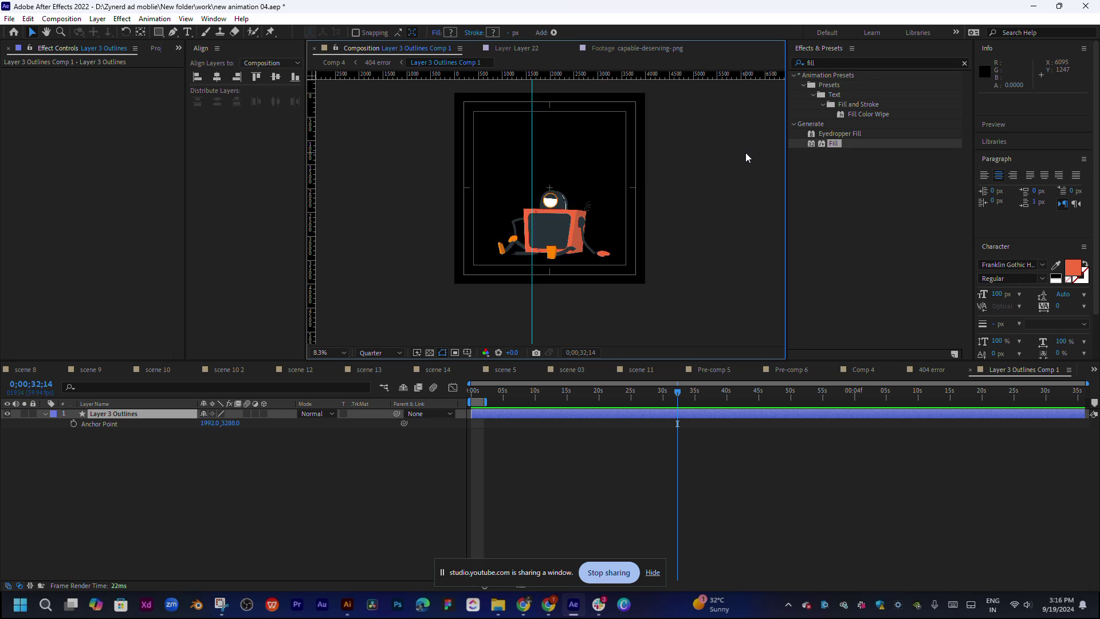
key("slash")
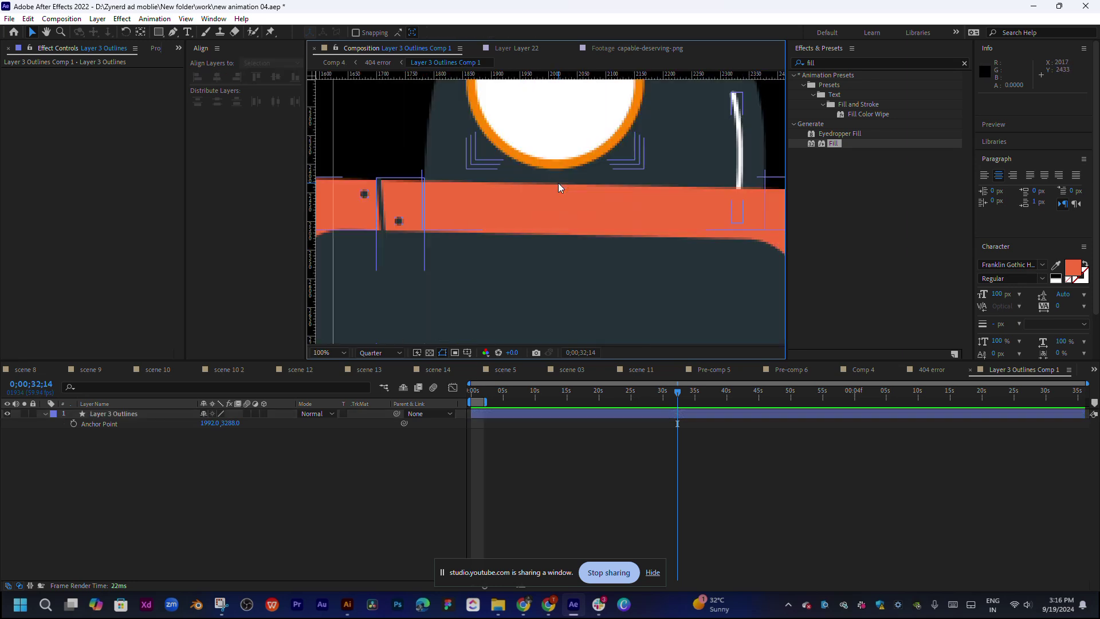
key("a")
key("h")
left_click_drag(562, 212, 569, 294)
key("v")
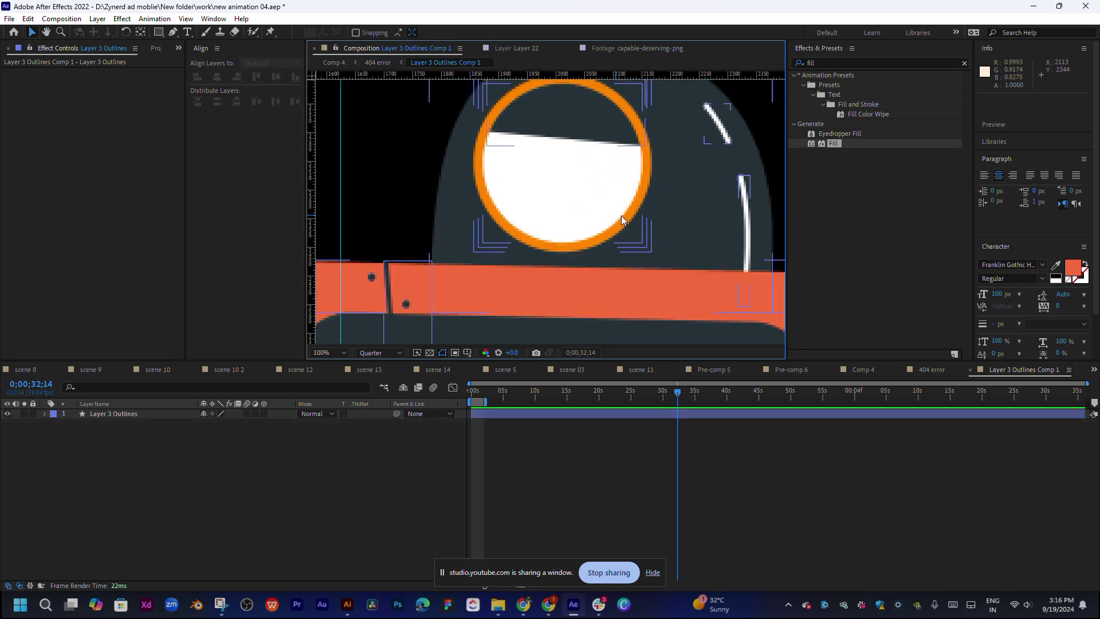
left_click(625, 223)
key("a")
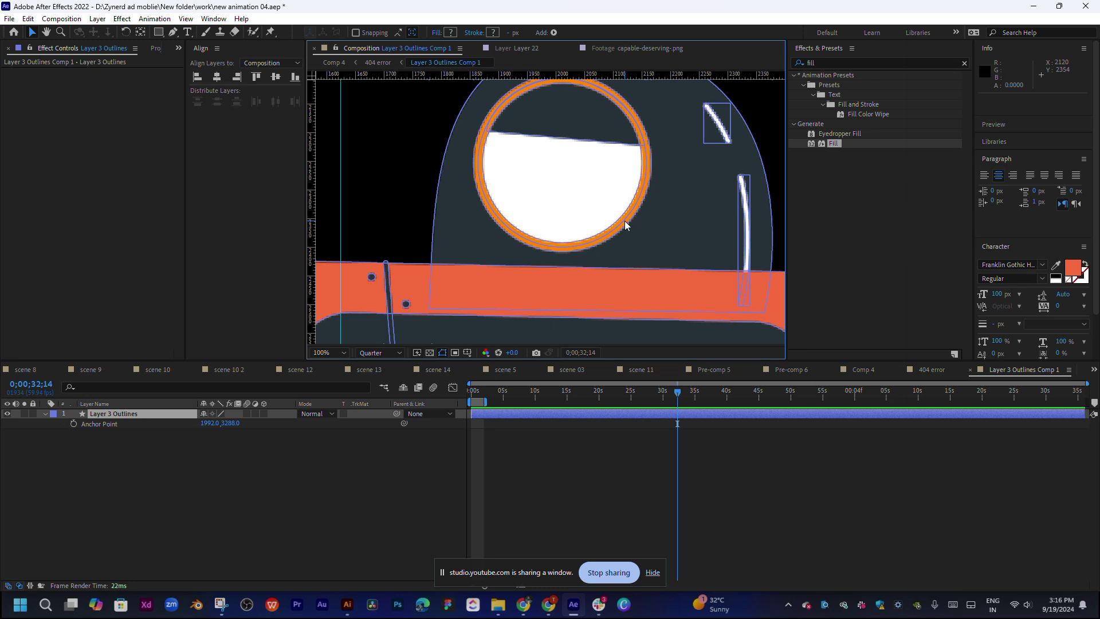
Fill the eye ring with F46C3C and zoom back out to the whole comp frame.
left_click(626, 224)
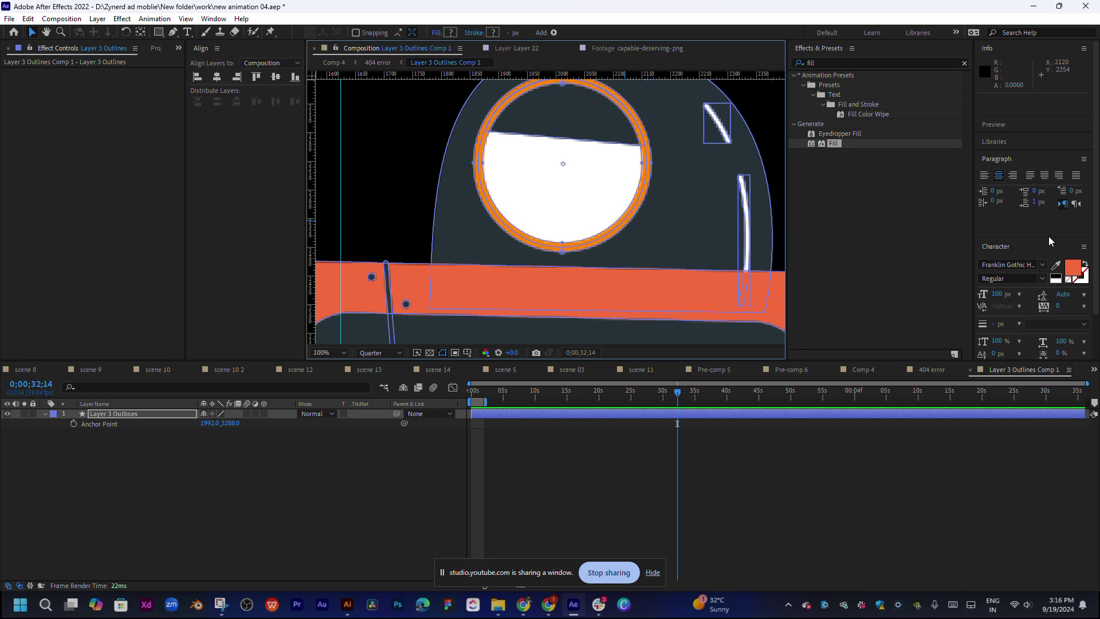
left_click(451, 32)
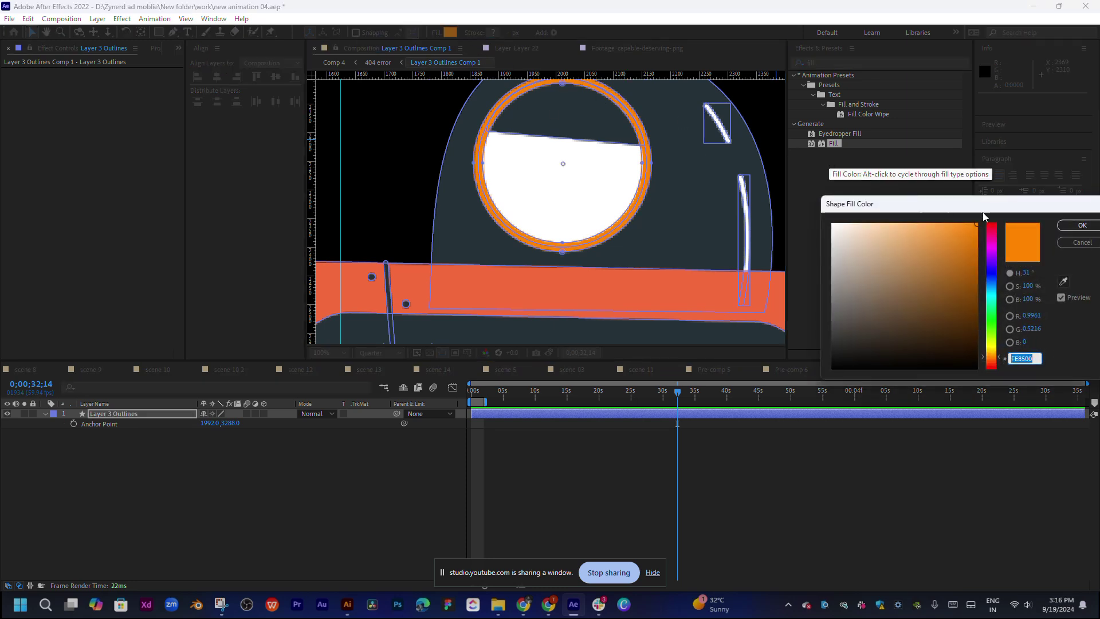
type("F46C3C")
left_click(1067, 224)
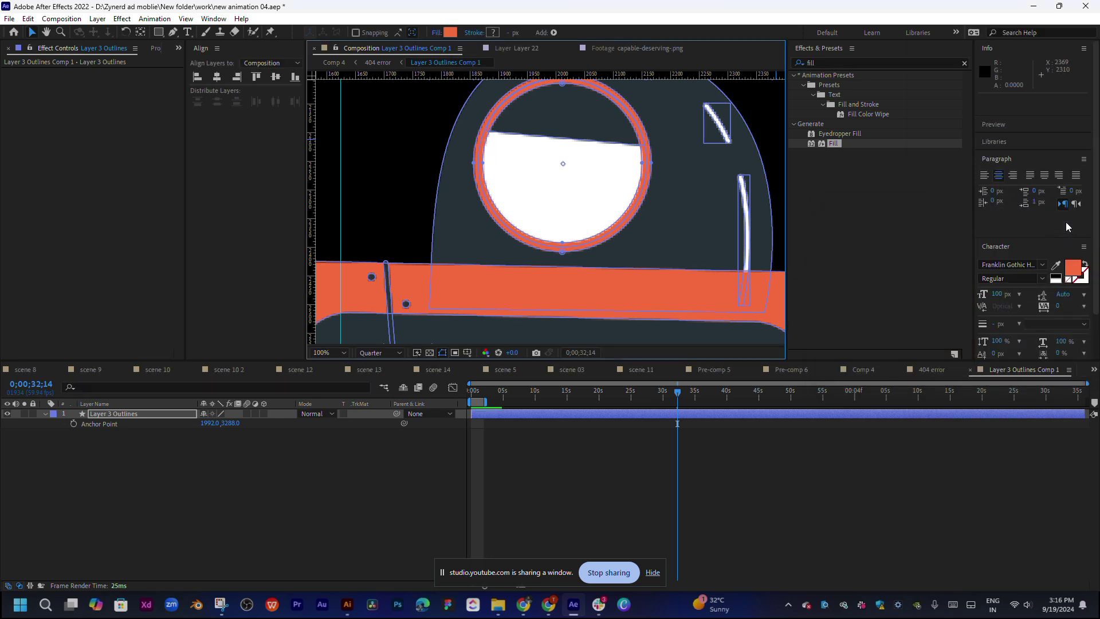
key("comma")
key("comma")
key("comma")
left_click(686, 158)
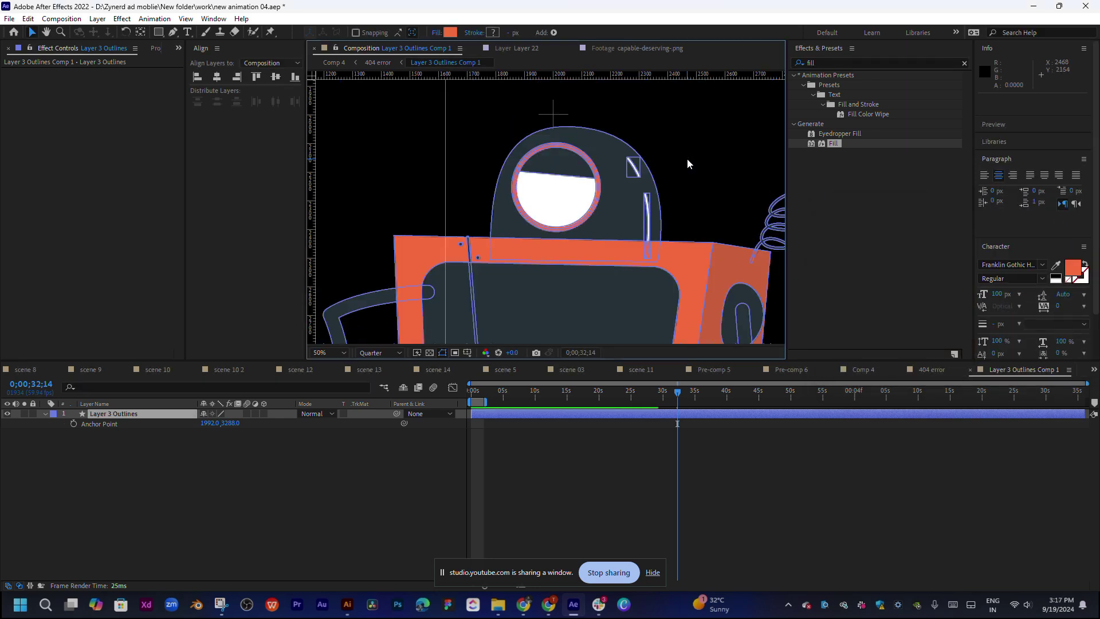
key("comma")
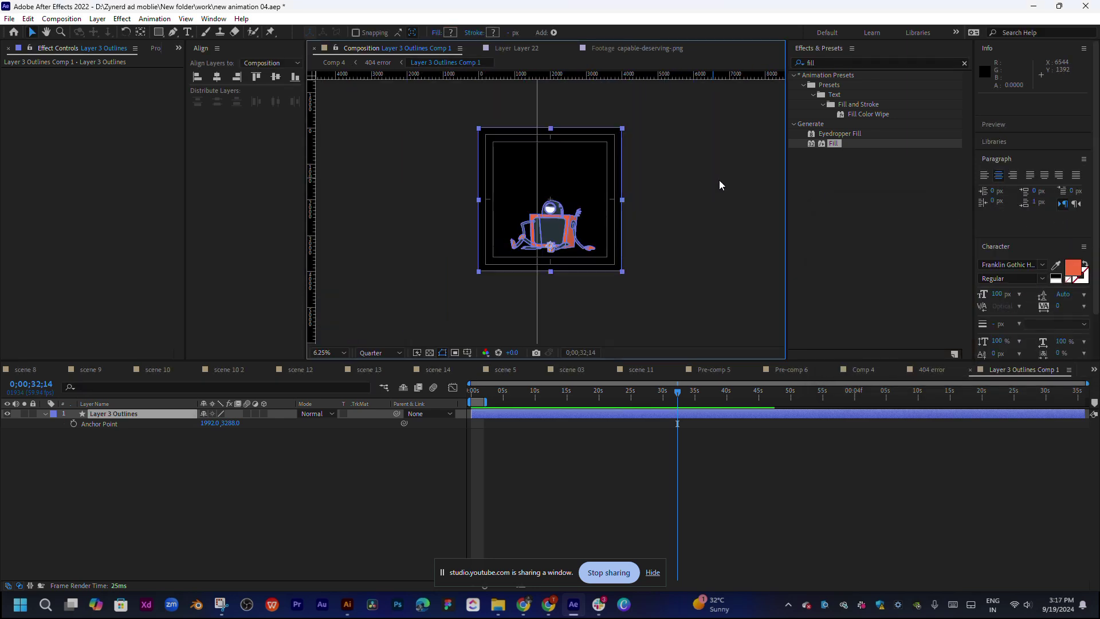
Fill the orange box at the robot's foot with coral-red F46C3C.
scroll(568, 232, "up", 2)
scroll(529, 199, "up", 2)
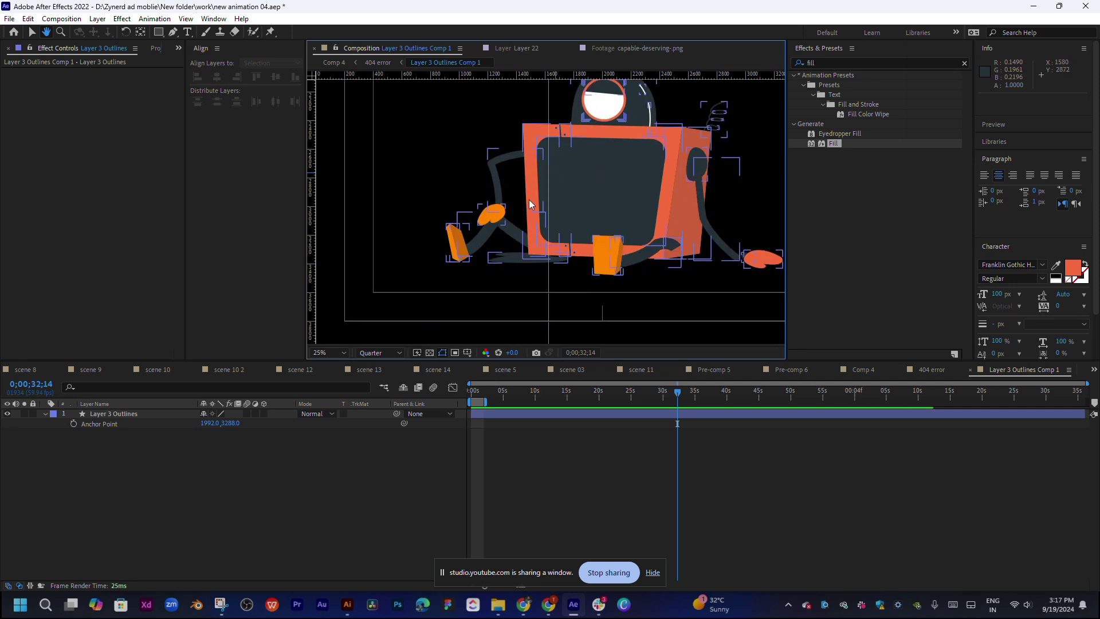
scroll(528, 192, "left", 2)
scroll(528, 192, "down", 1)
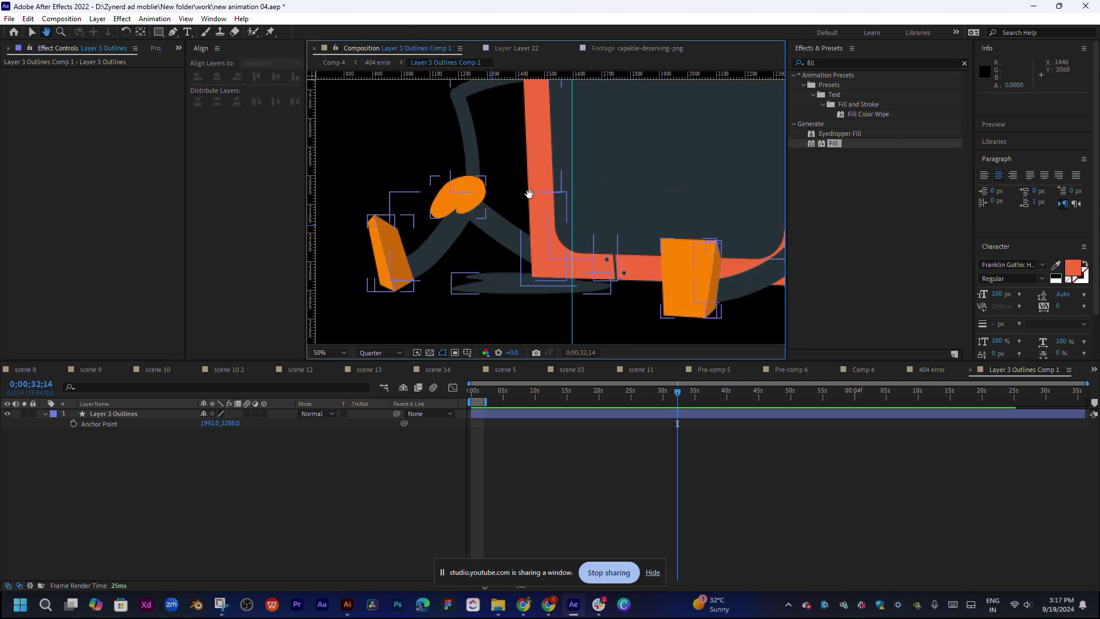
left_click(697, 287)
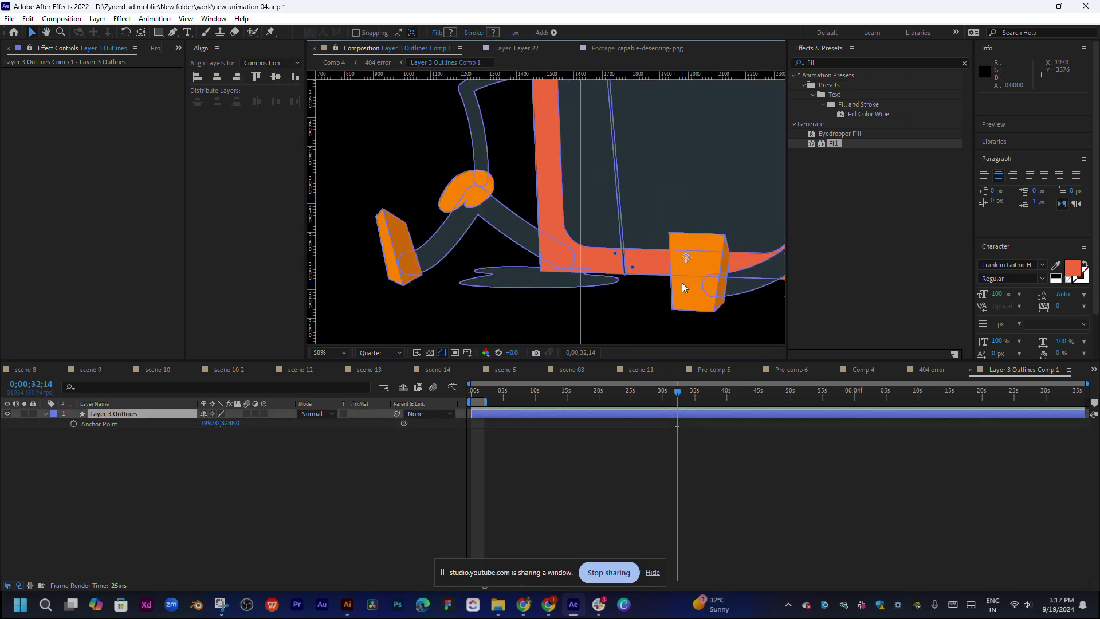
left_click(683, 288)
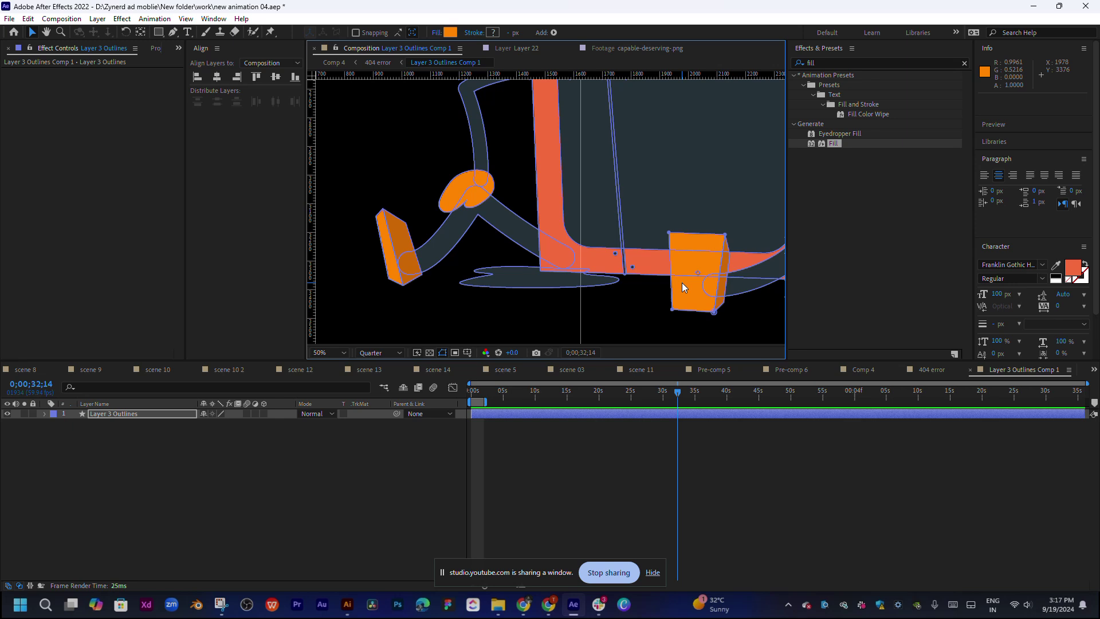
left_click(450, 32)
left_click(1095, 286)
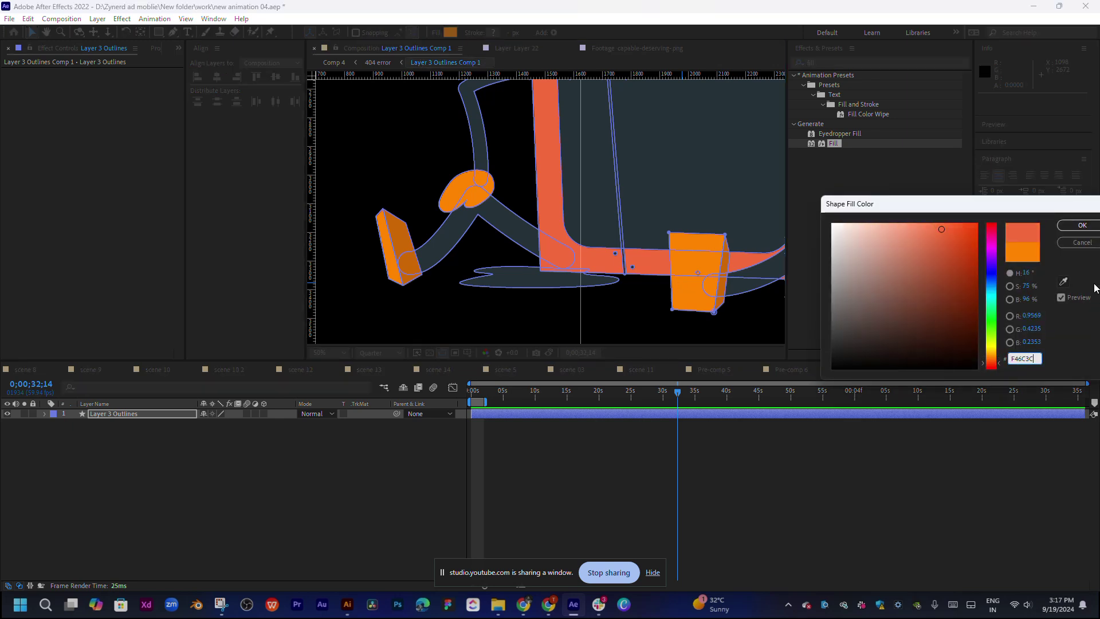
left_click(1074, 228)
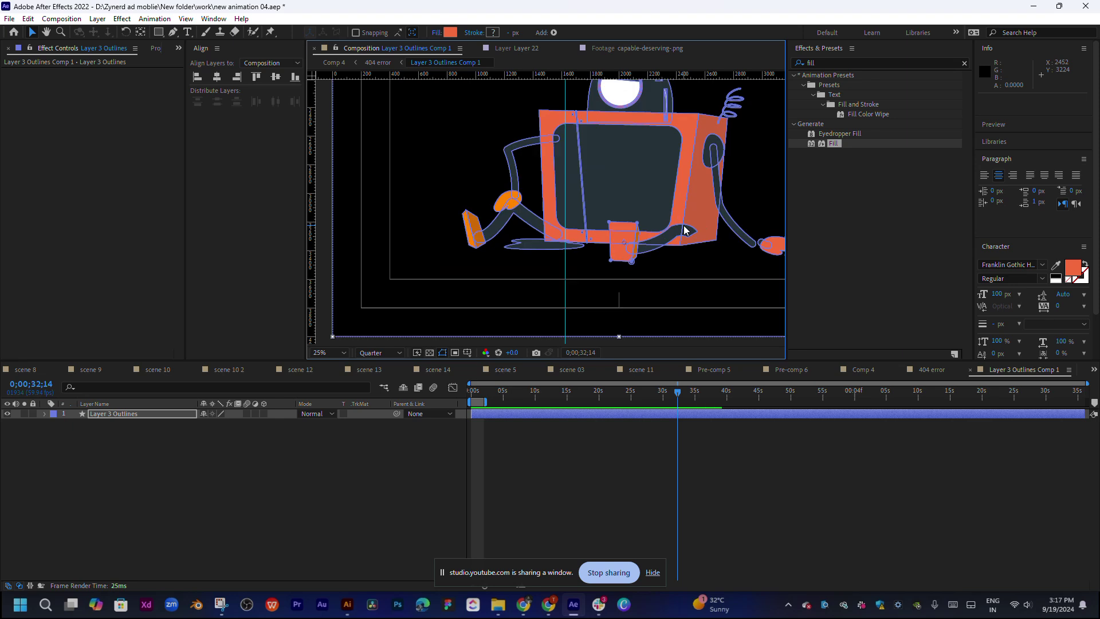
Zoom in on the feet and recolour the side of the foot box to F46C3C.
key("period")
key("period")
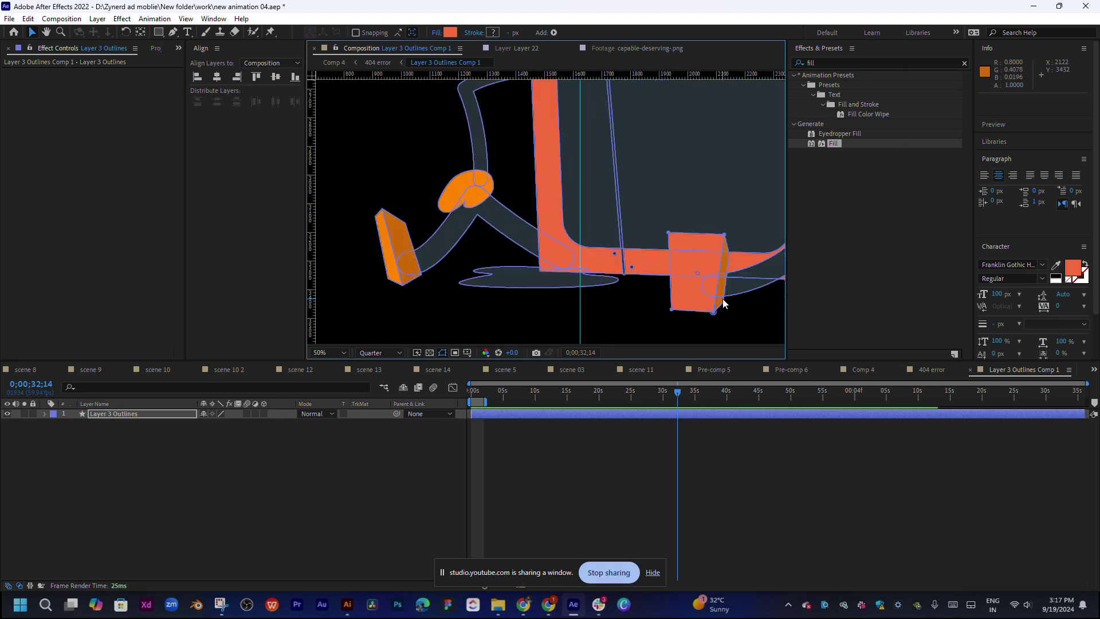
left_click(722, 304)
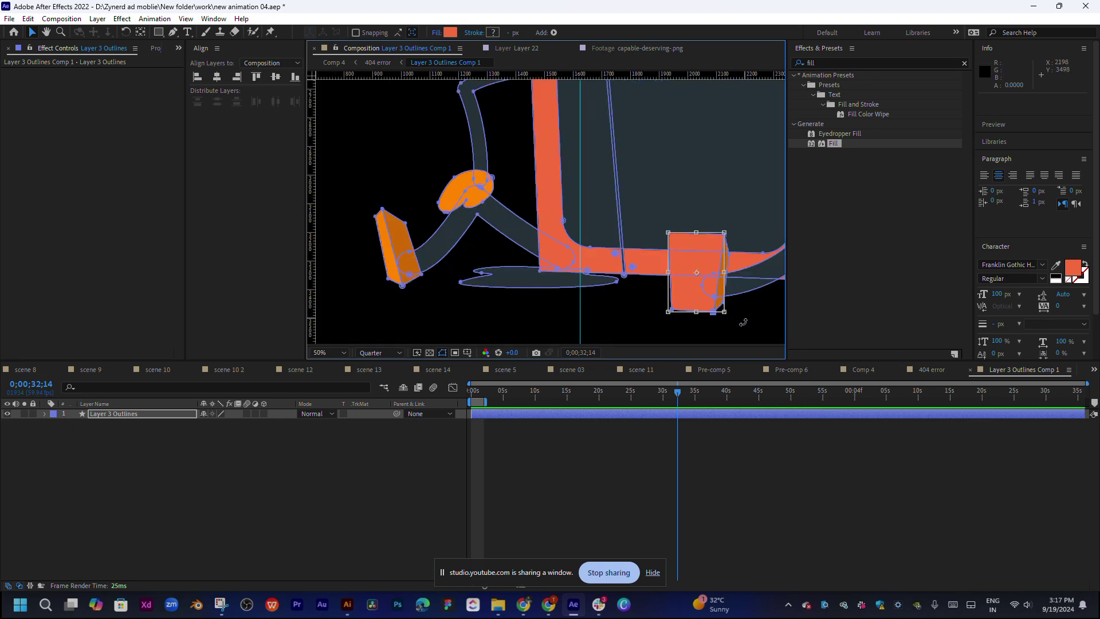
left_click(700, 466)
left_click(717, 312)
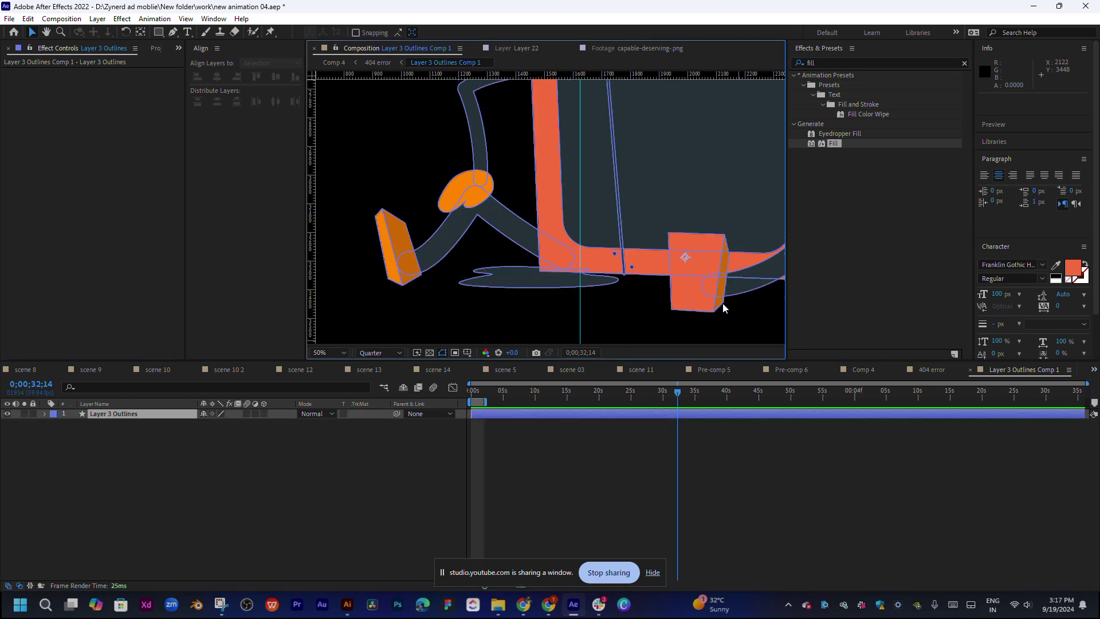
key("a")
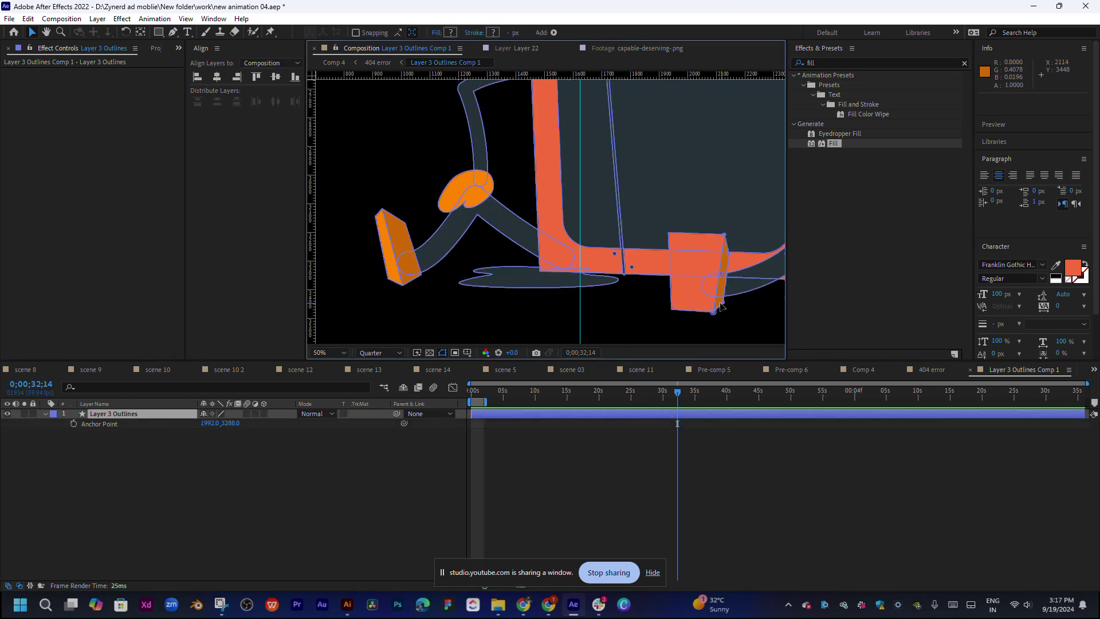
double_click(721, 305)
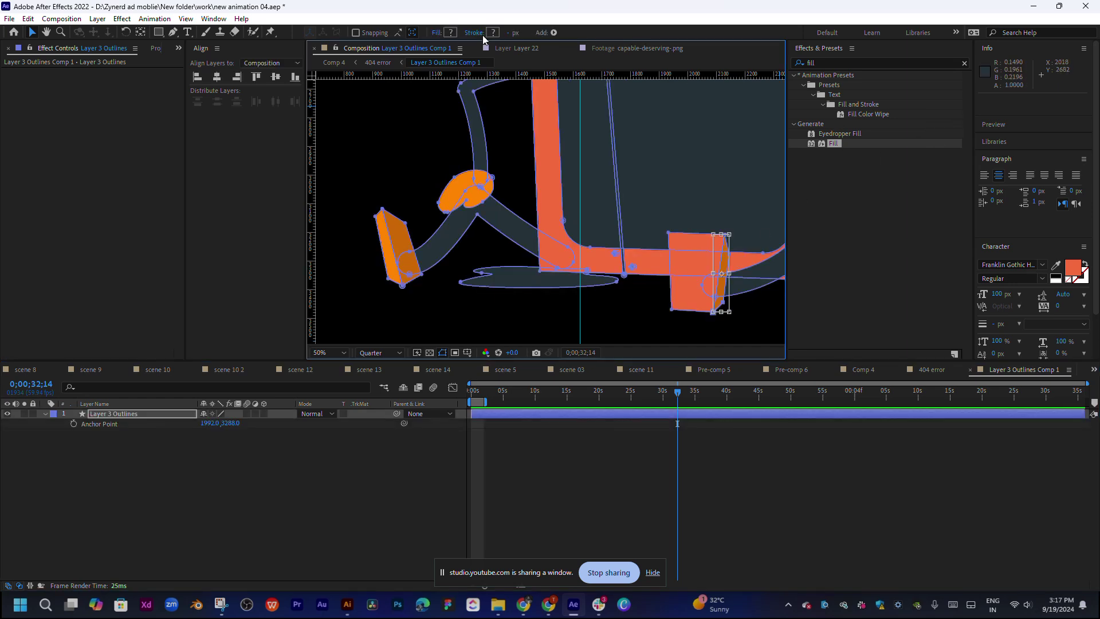
left_click(451, 33)
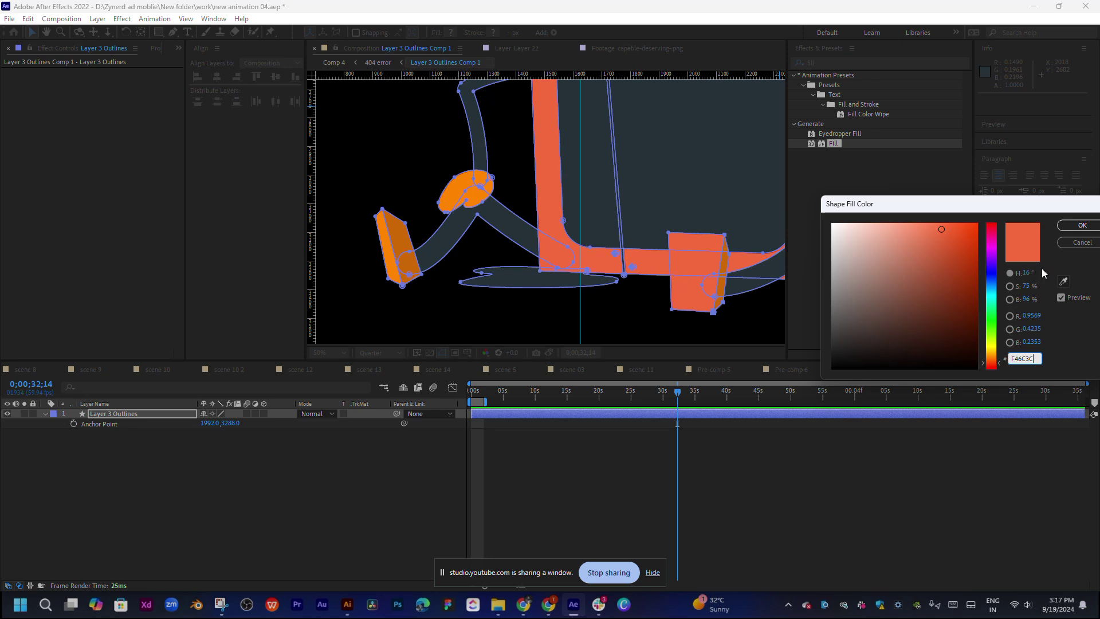
left_click(1082, 225)
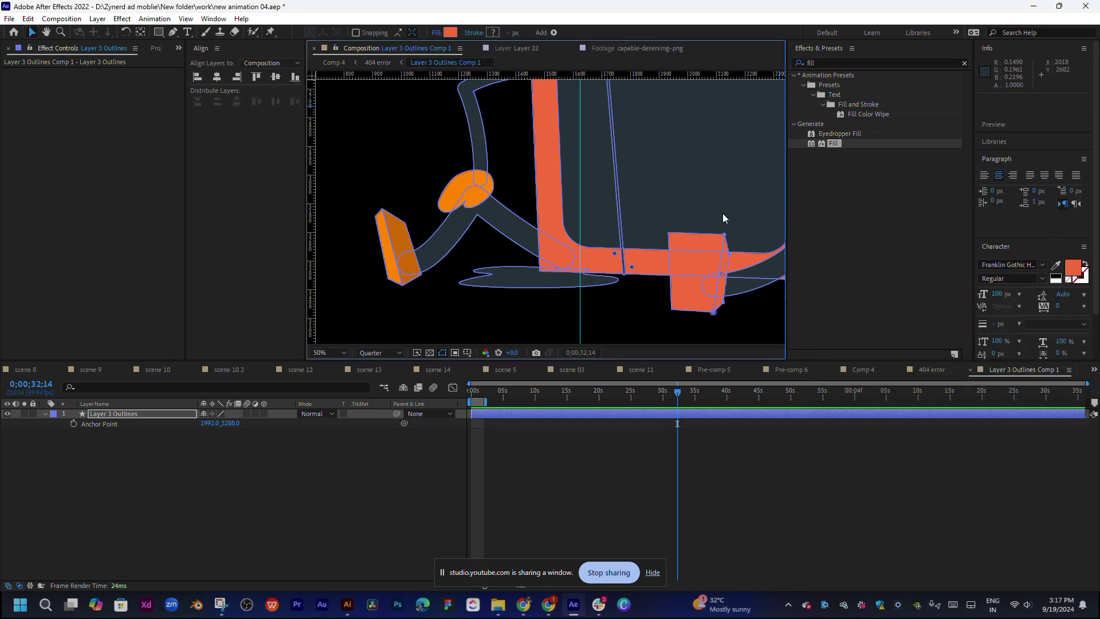
left_click(451, 33)
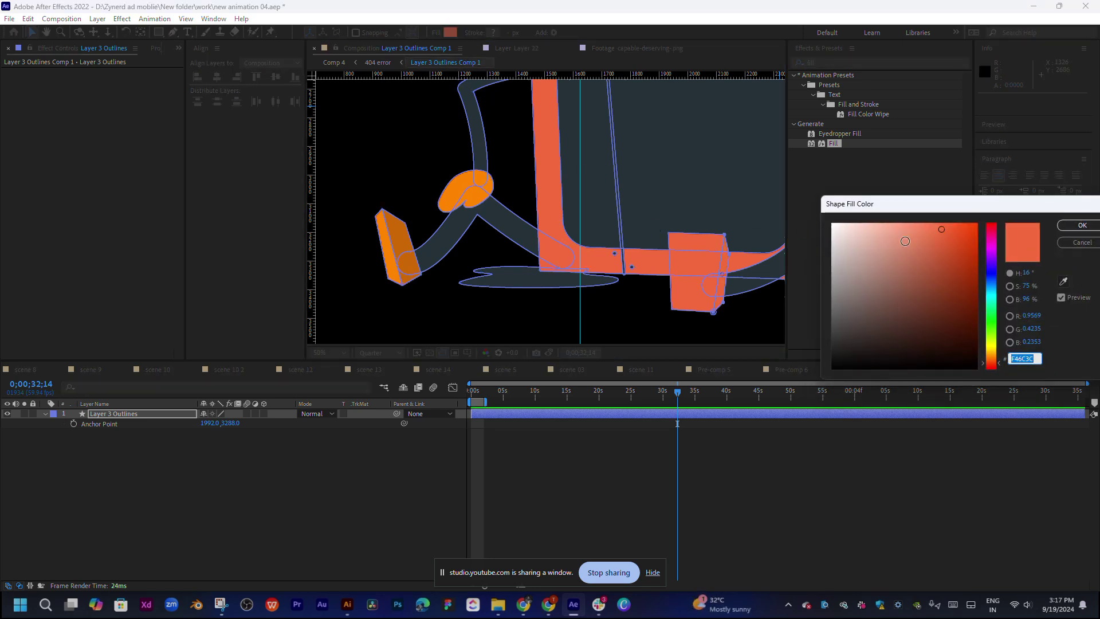
left_click(1082, 225)
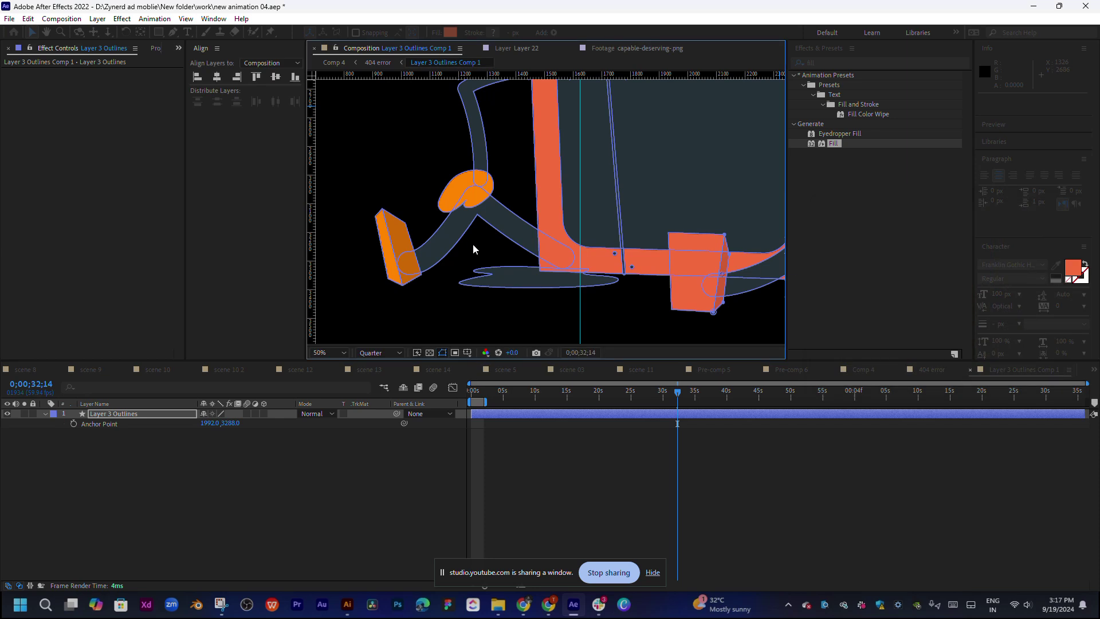
Fill the ellipse foot and the left foot's orange block with F46C3C.
left_click(456, 201)
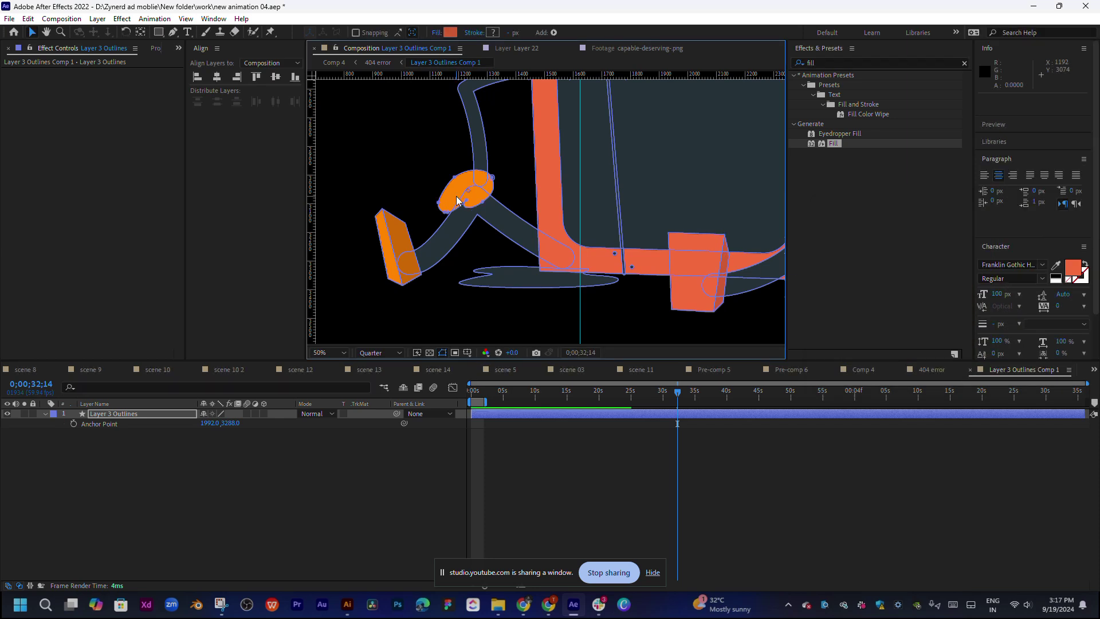
left_click(451, 33)
key("Return")
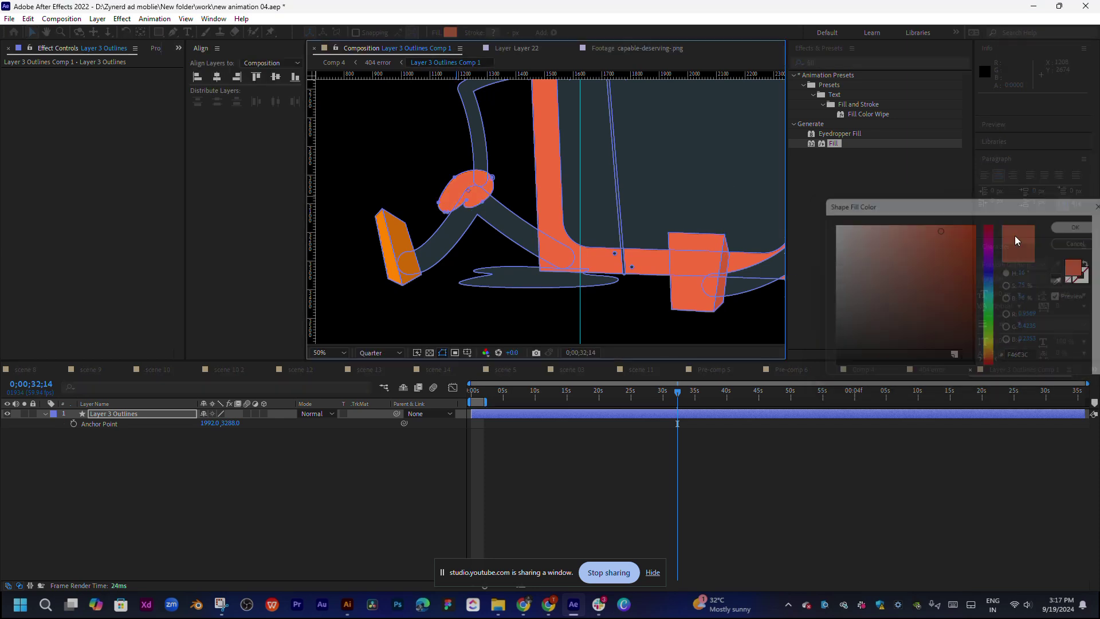
left_click(393, 236)
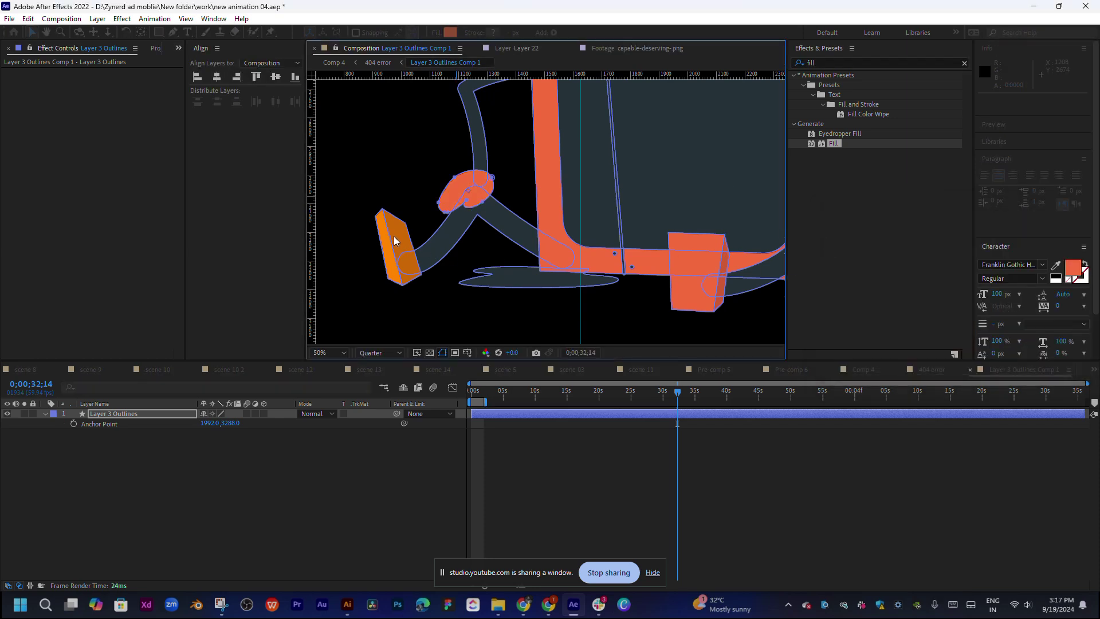
left_click(447, 36)
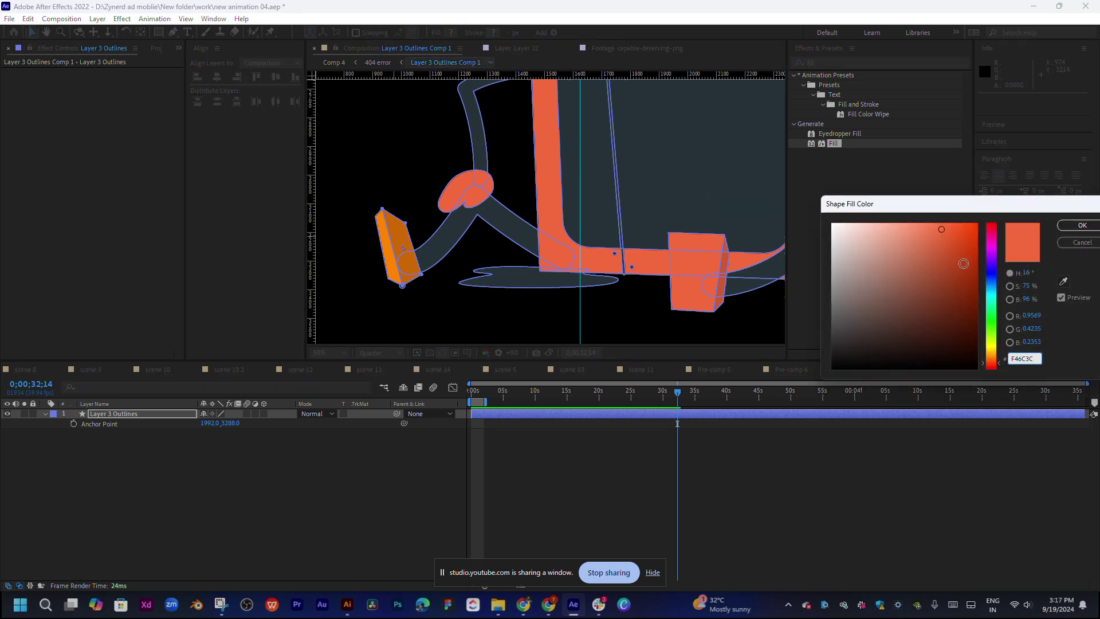
left_click(1082, 225)
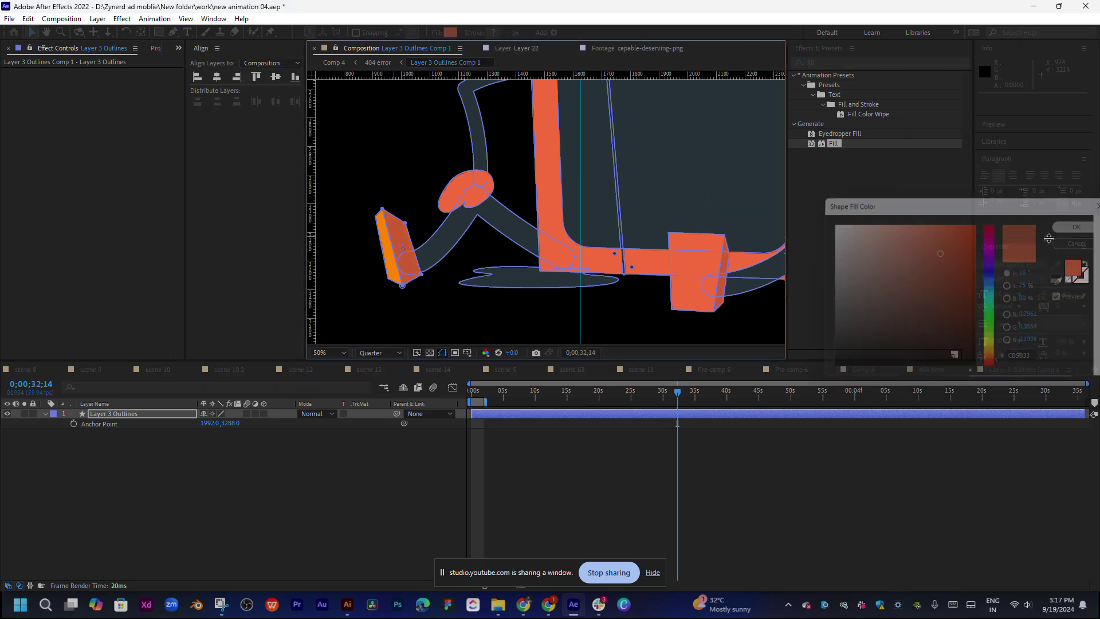
Fill the remaining orange strip on the left foot block with F46C3C.
left_click(385, 252)
left_click(451, 33)
type("F46C3C")
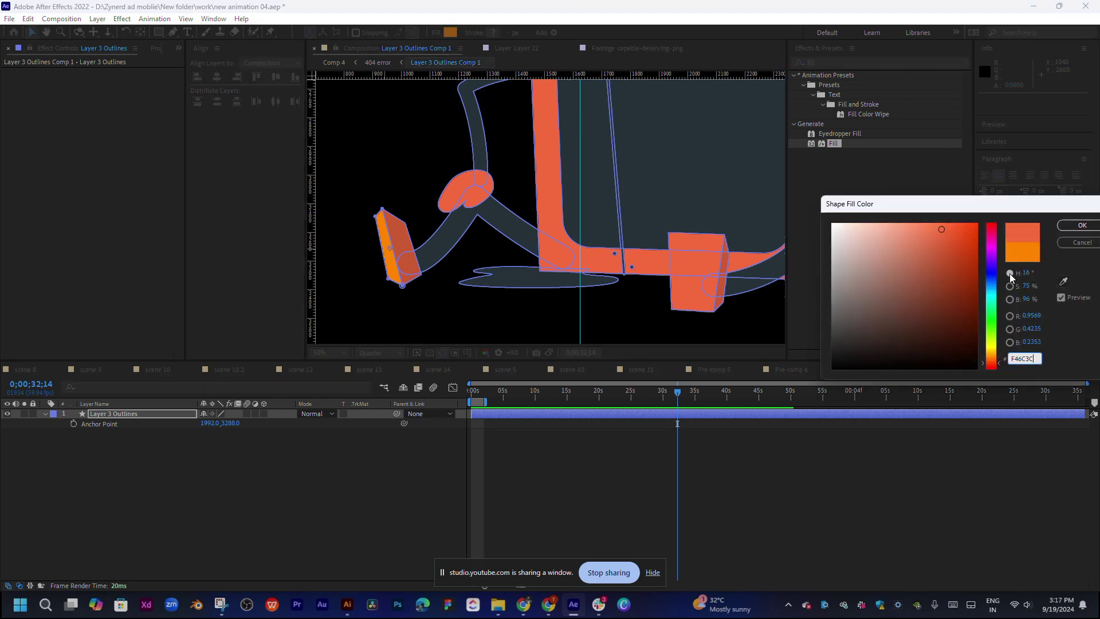
left_click(1071, 229)
scroll(683, 222, "down", 2)
scroll(717, 216, "down", 1)
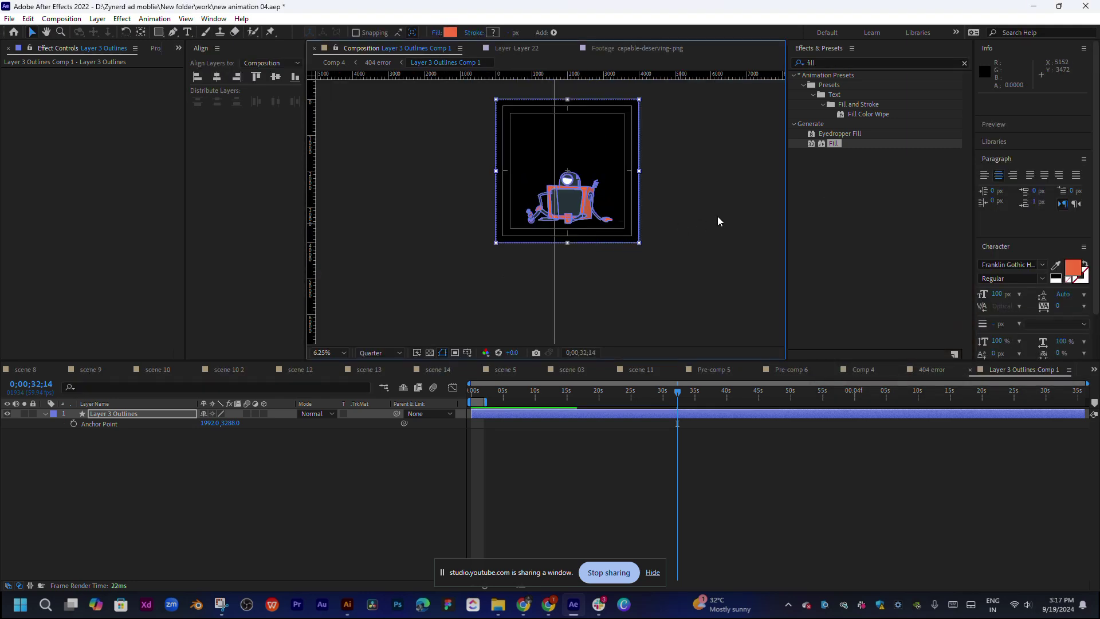
In the 404 error composition, scrub to 0;00;01;07 and select the error Comp 1 layer.
left_click(911, 369)
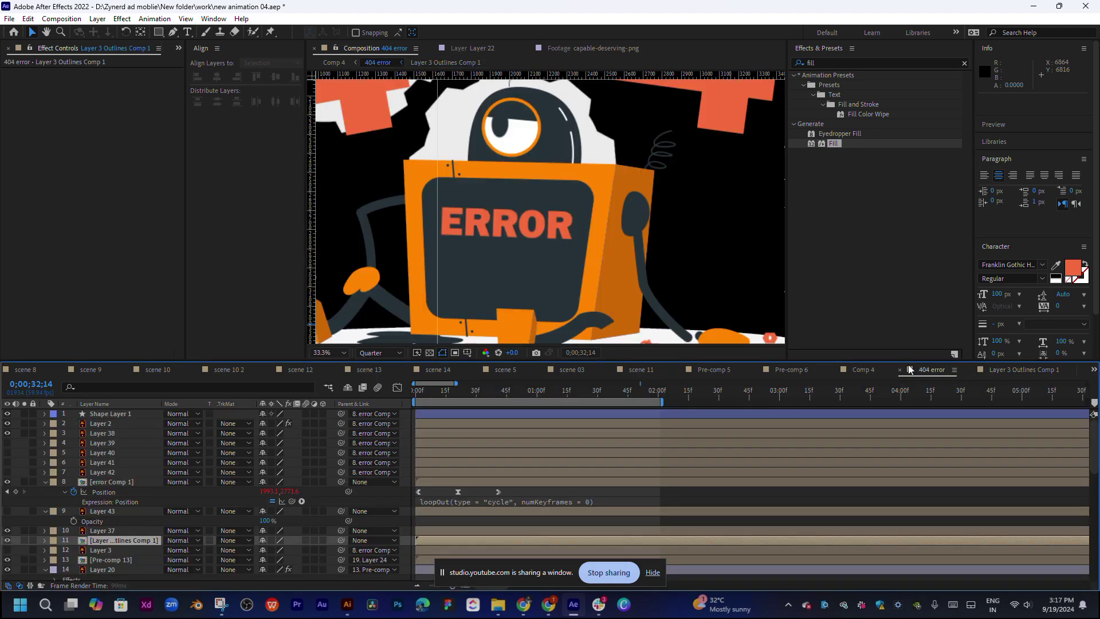
scroll(648, 256, "down", 3)
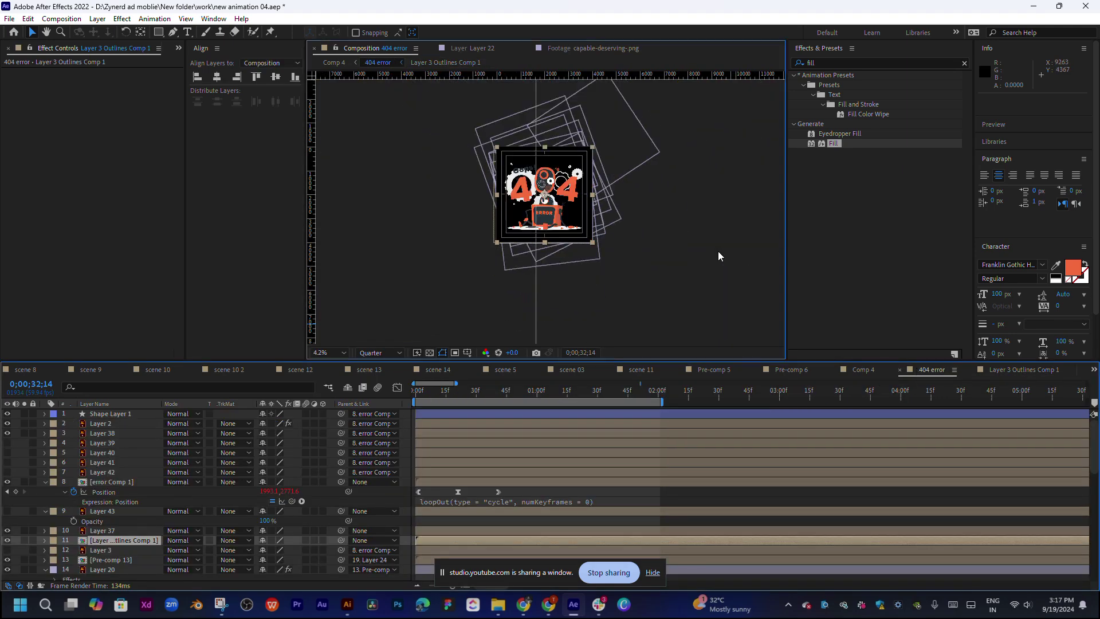
scroll(718, 251, "up", 2)
left_click_drag(480, 392, 551, 394)
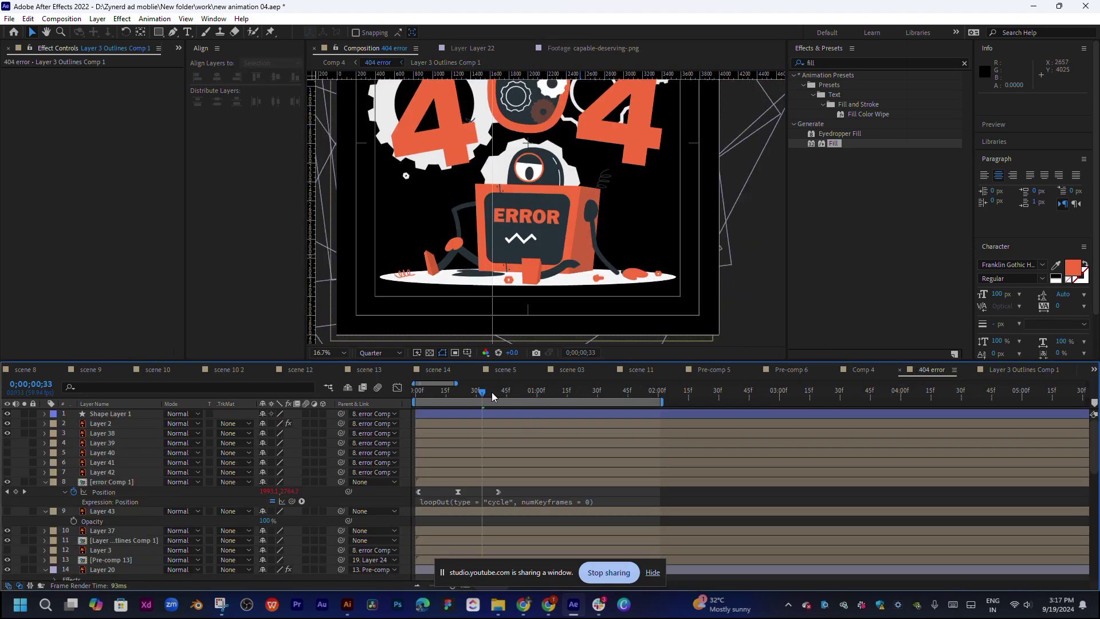
left_click(105, 481)
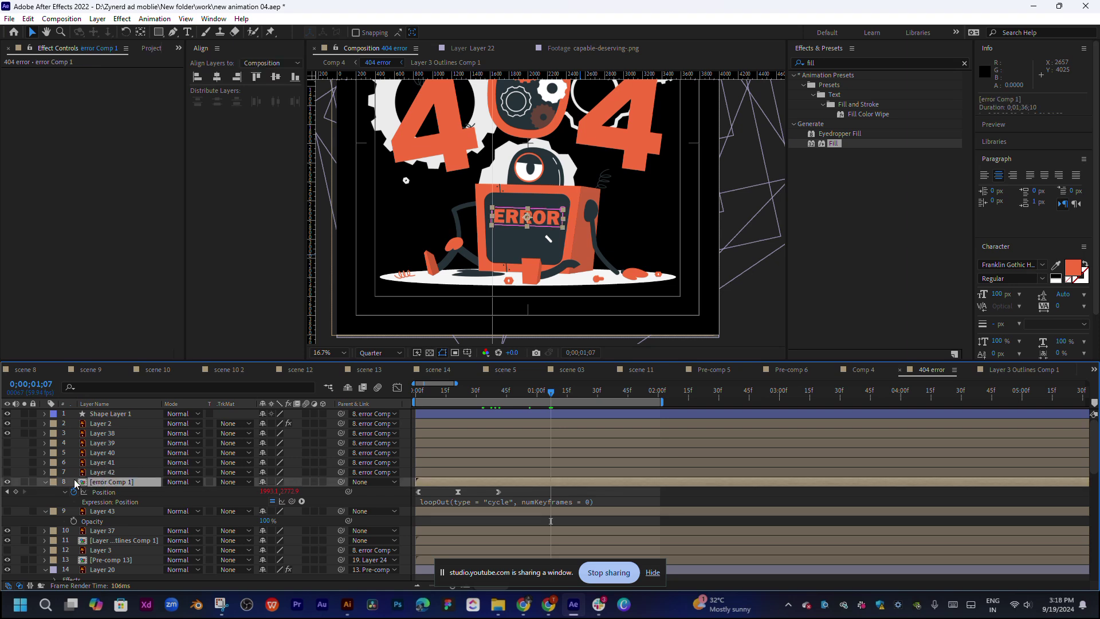
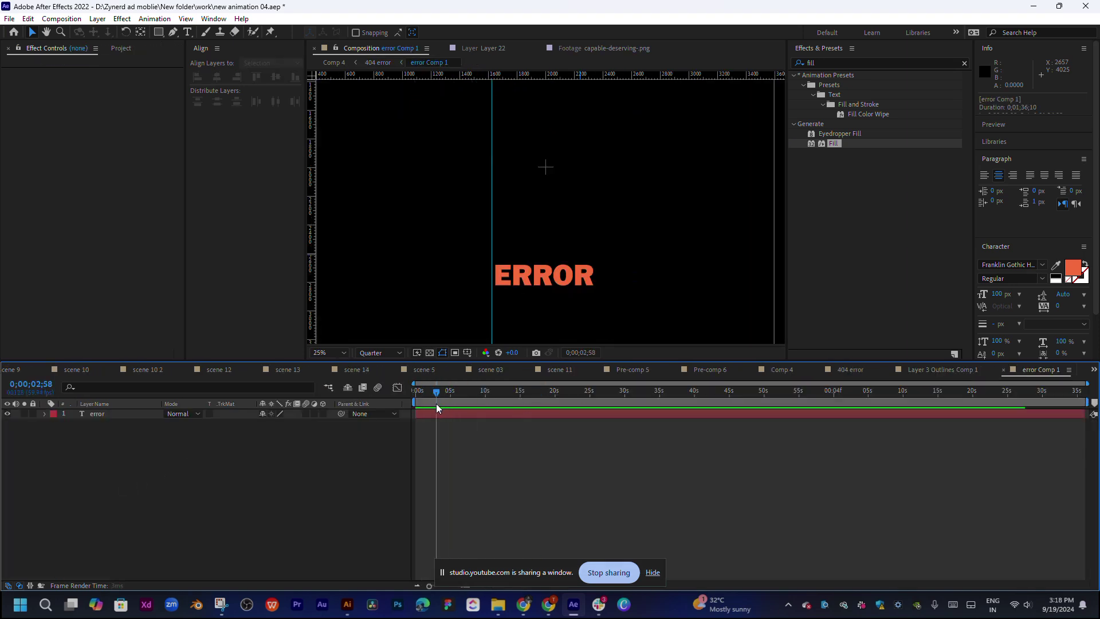
Close Layer 3 Outlines Comp 1, open the 404 error comp, and go to 0;00;01;13.
left_click(943, 370)
left_click(890, 371)
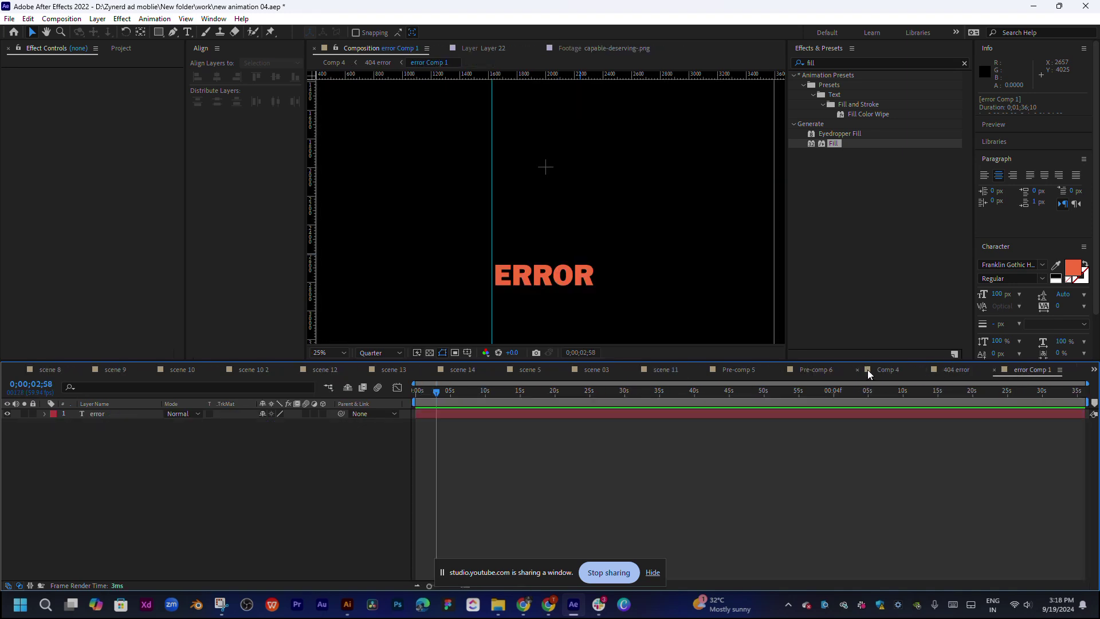
left_click(943, 368)
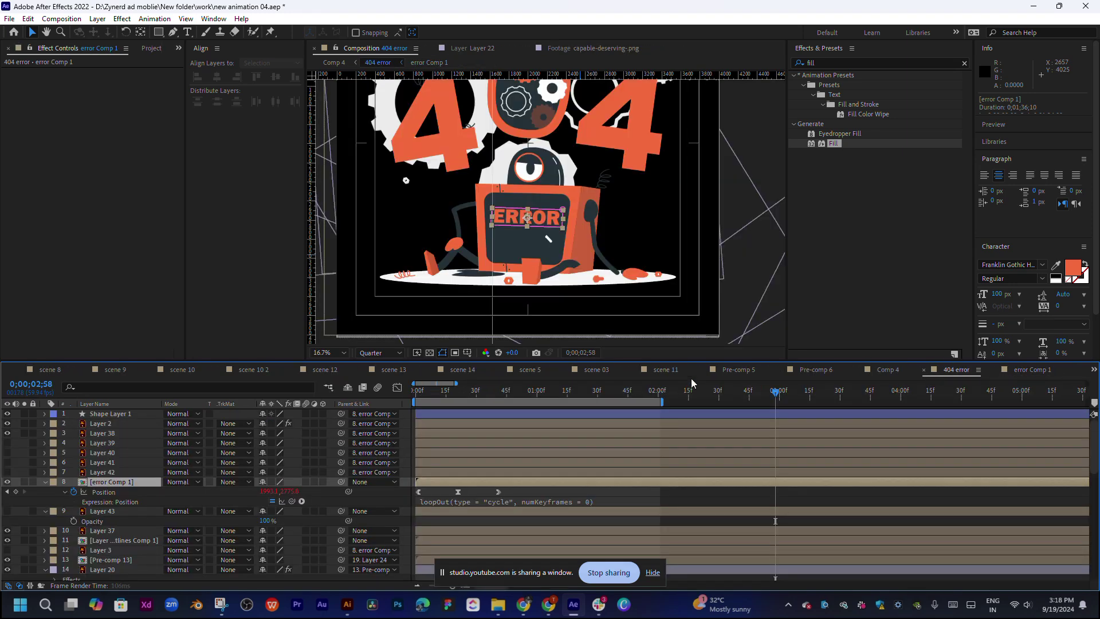
left_click(563, 390)
Apply a Fill effect to the error Comp 1 layer with colour FFFFFF (white).
left_click_drag(835, 143, 508, 483)
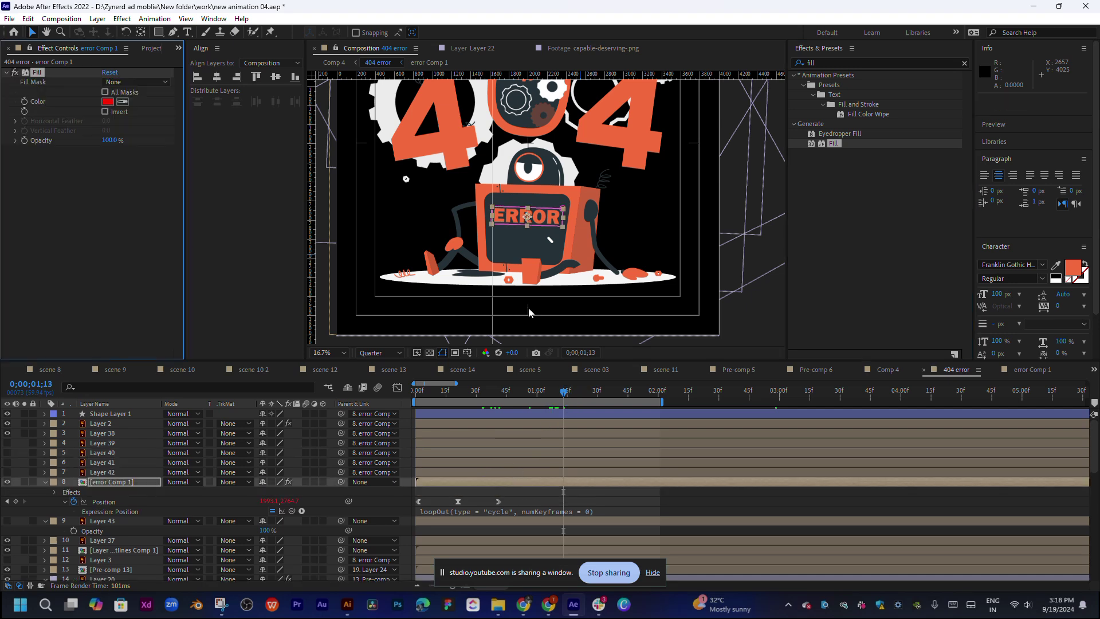
left_click(110, 102)
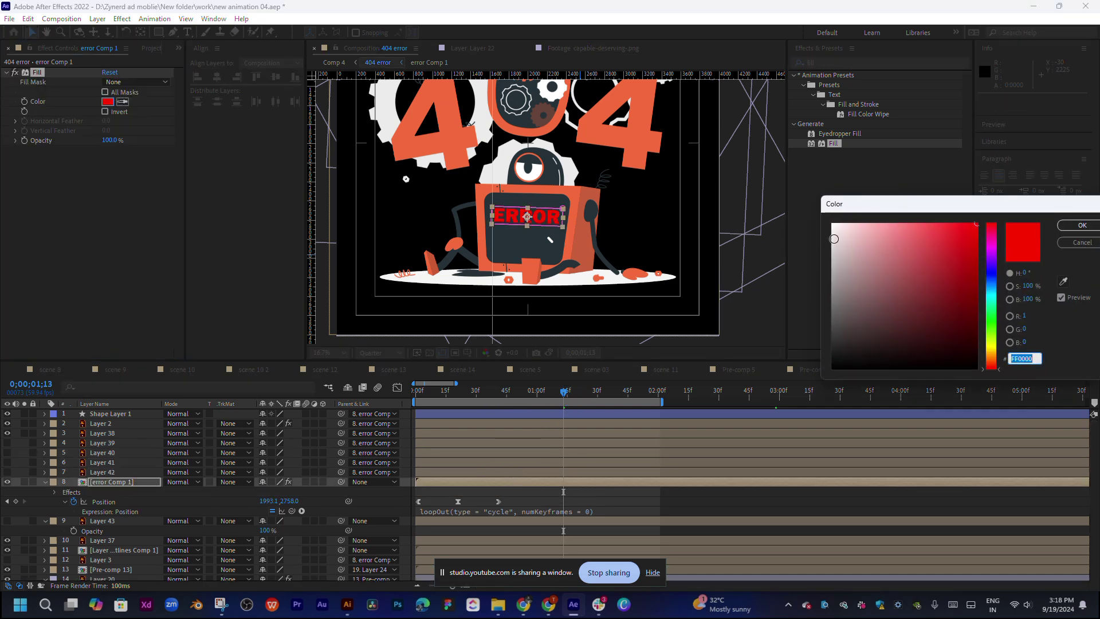
left_click_drag(835, 232, 821, 221)
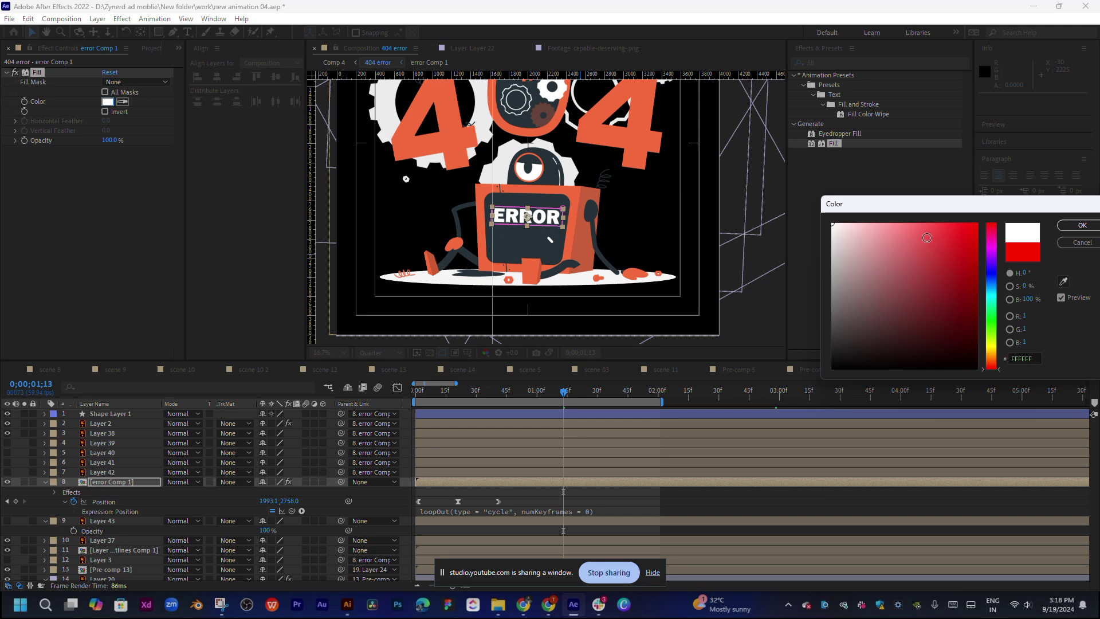
left_click(1060, 228)
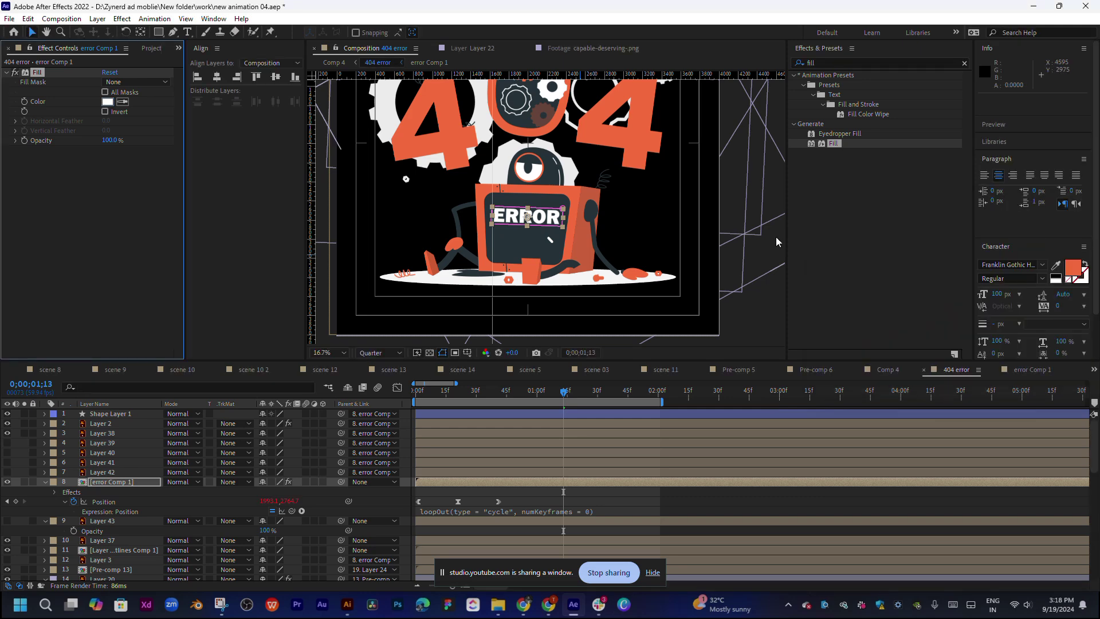
left_click(767, 280)
scroll(758, 302, "down", 2)
scroll(758, 302, "down", 2)
Preview the 404 error animation, then stop and return to the start.
left_click(733, 296)
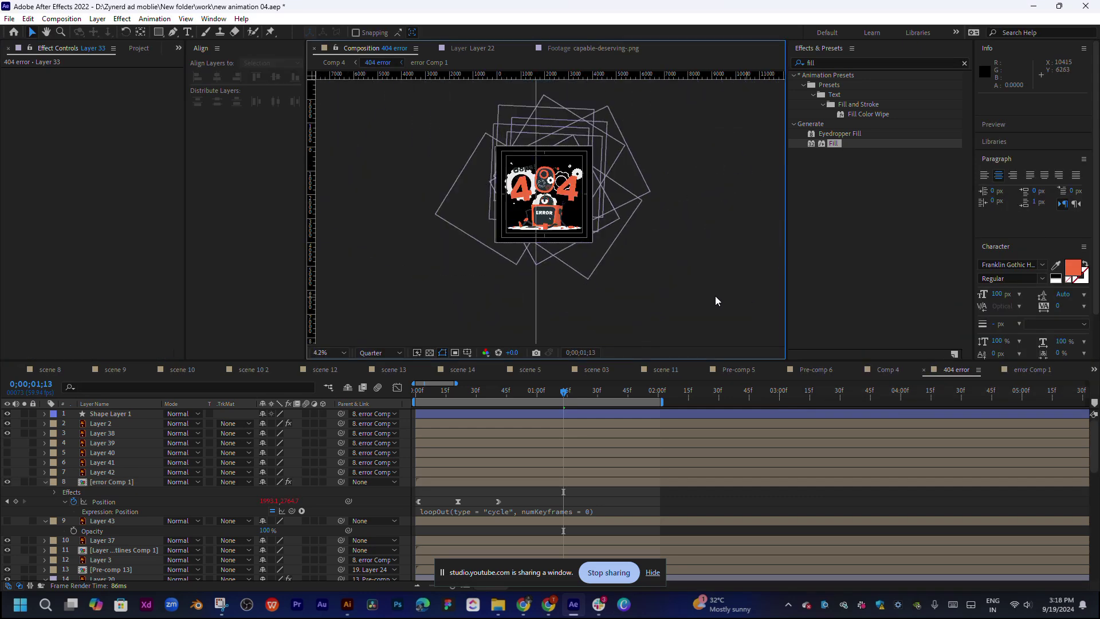
key("space")
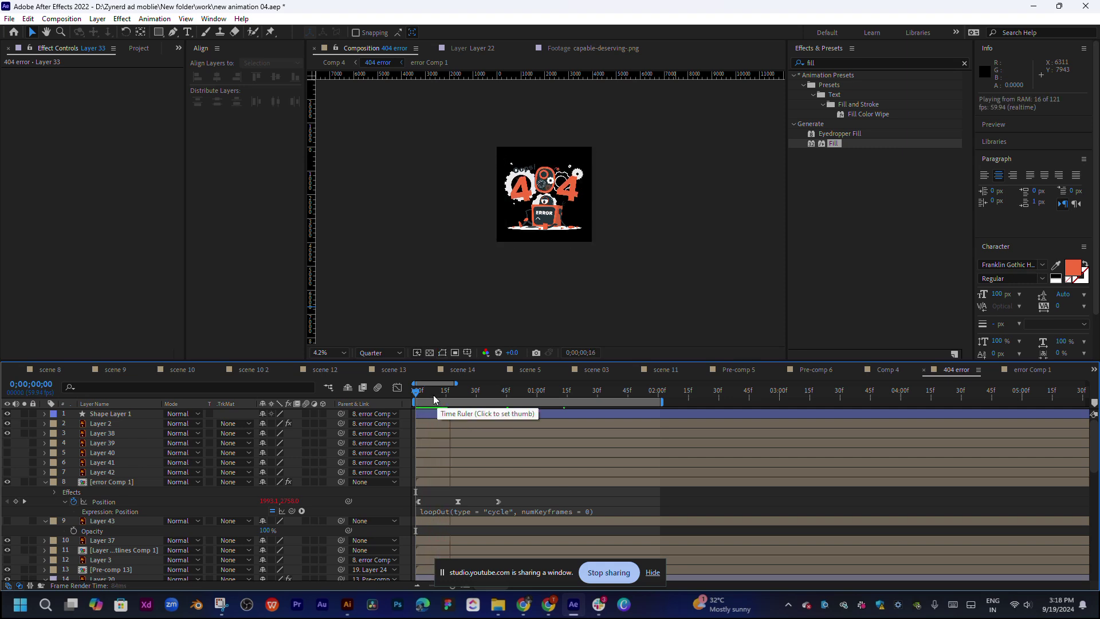
key("space")
key("Home")
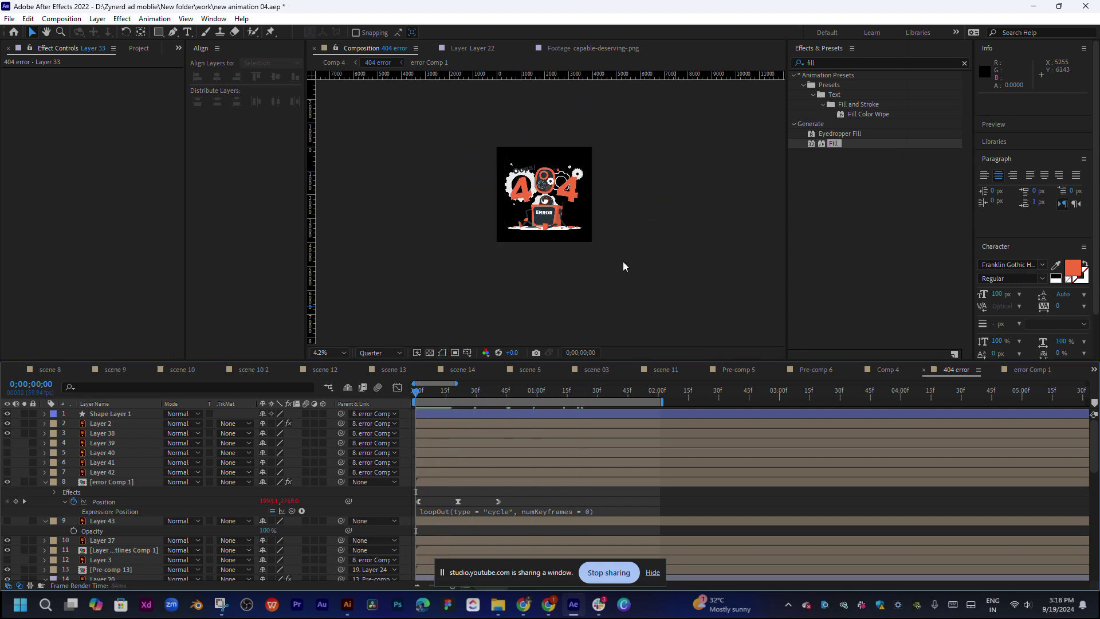
Check Layer 2's Fill effect, then switch to the Comp 4 composition.
scroll(623, 262, "up", 2)
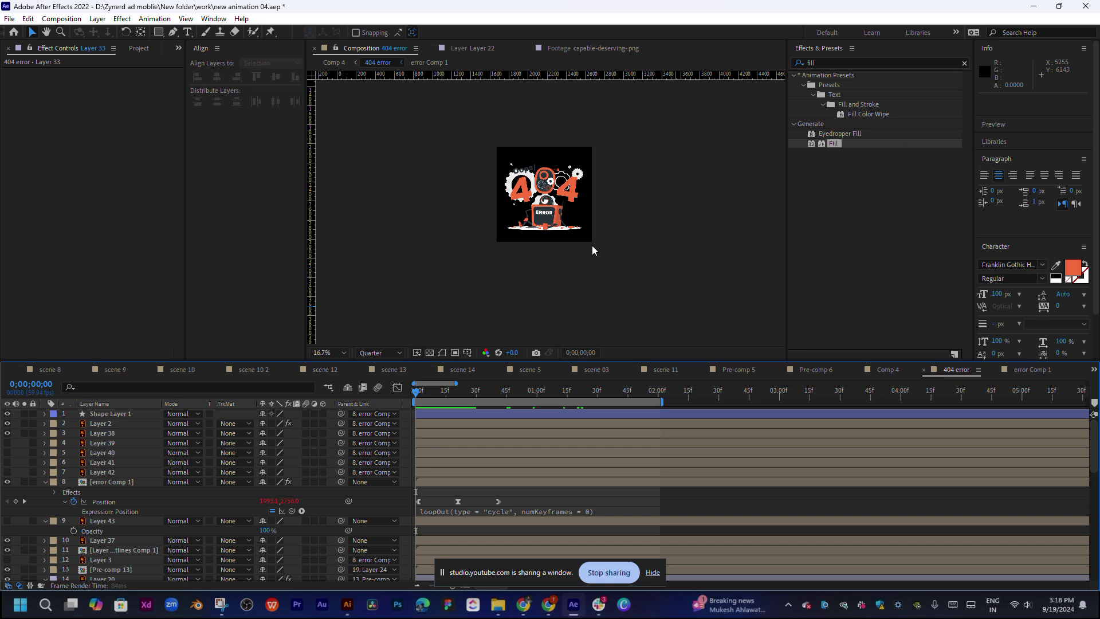
left_click(579, 231)
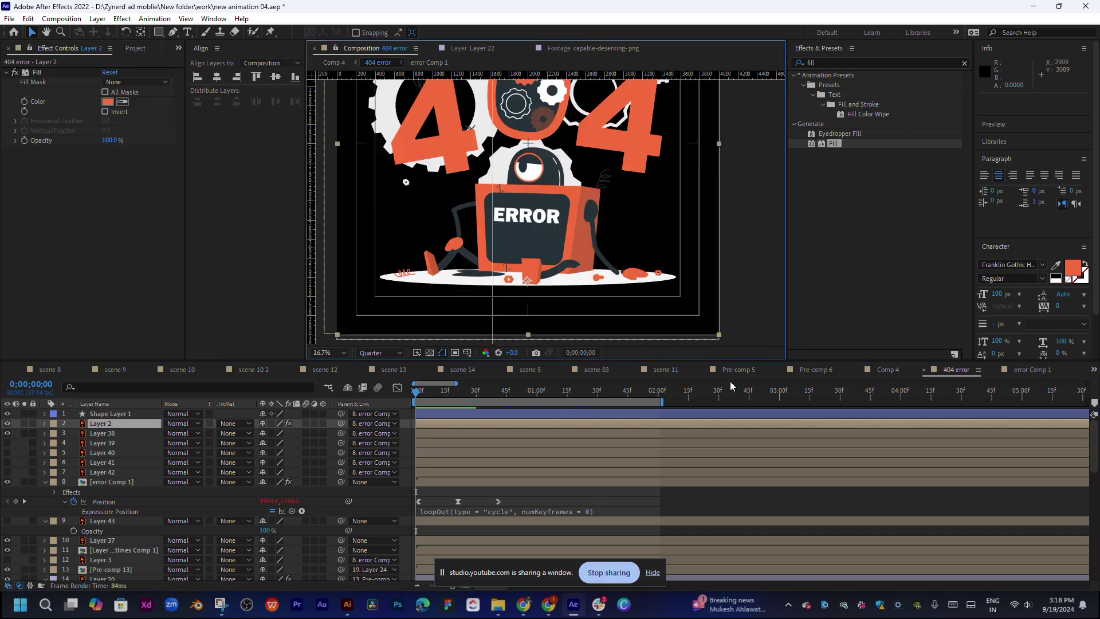
left_click(889, 370)
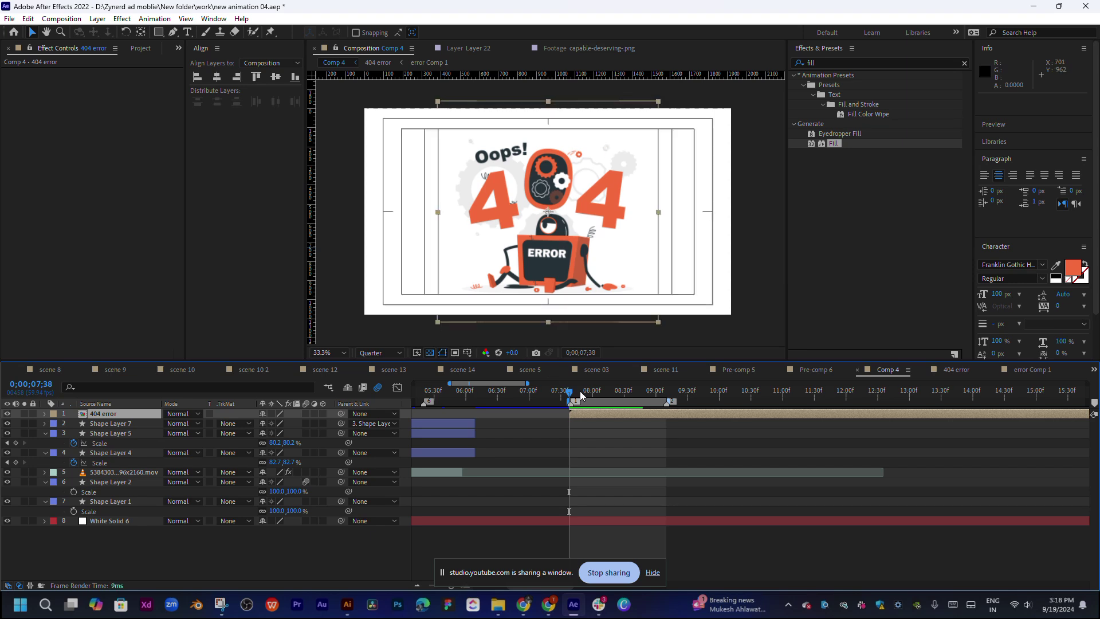
Save the project and scrub Comp 4 between about 0;00;07;44 and 0;00;08;09.
left_click(582, 392)
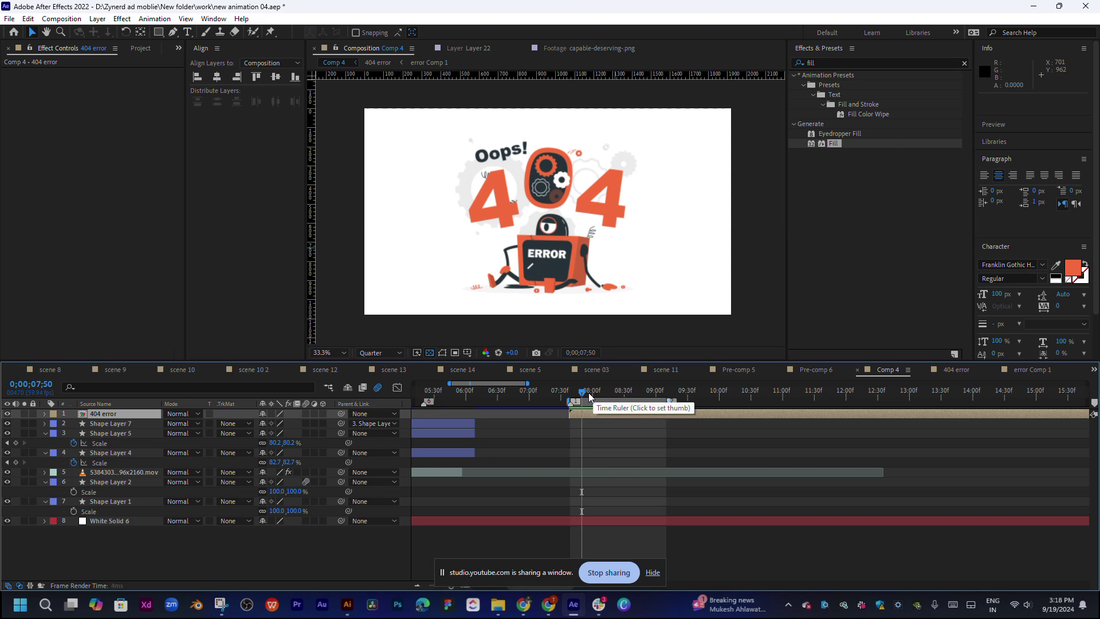
key("ctrl+s")
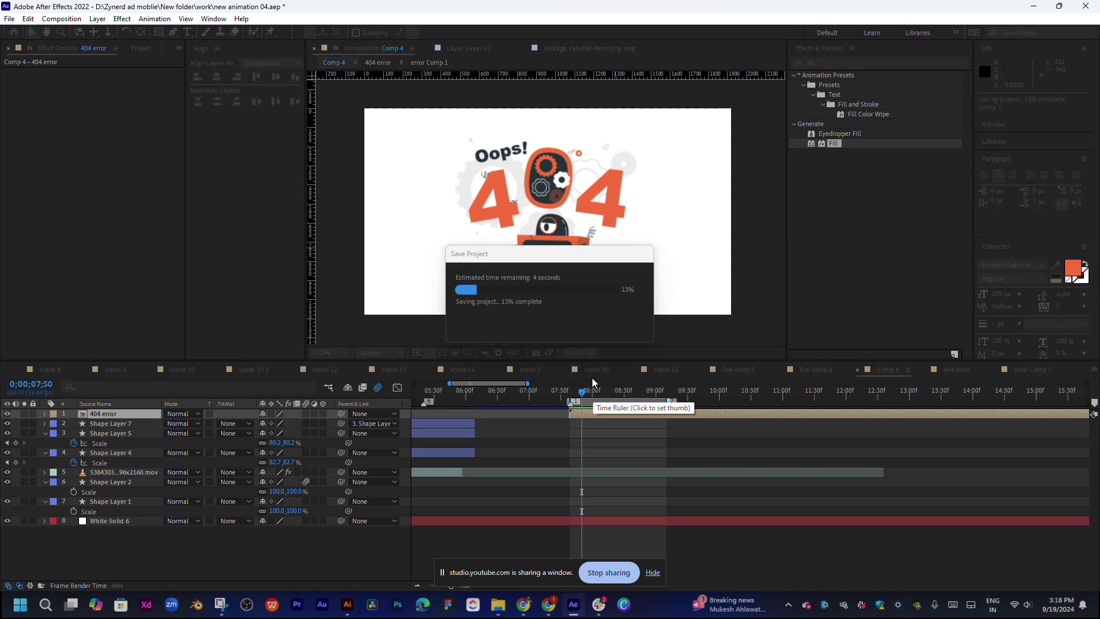
left_click(592, 392)
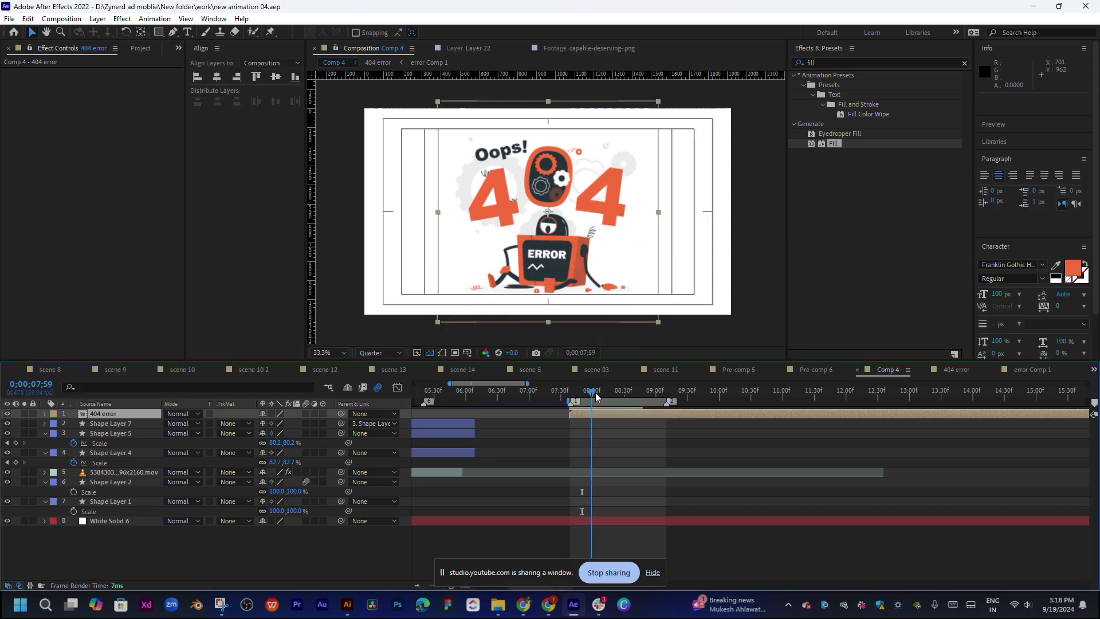
left_click_drag(596, 393, 574, 392)
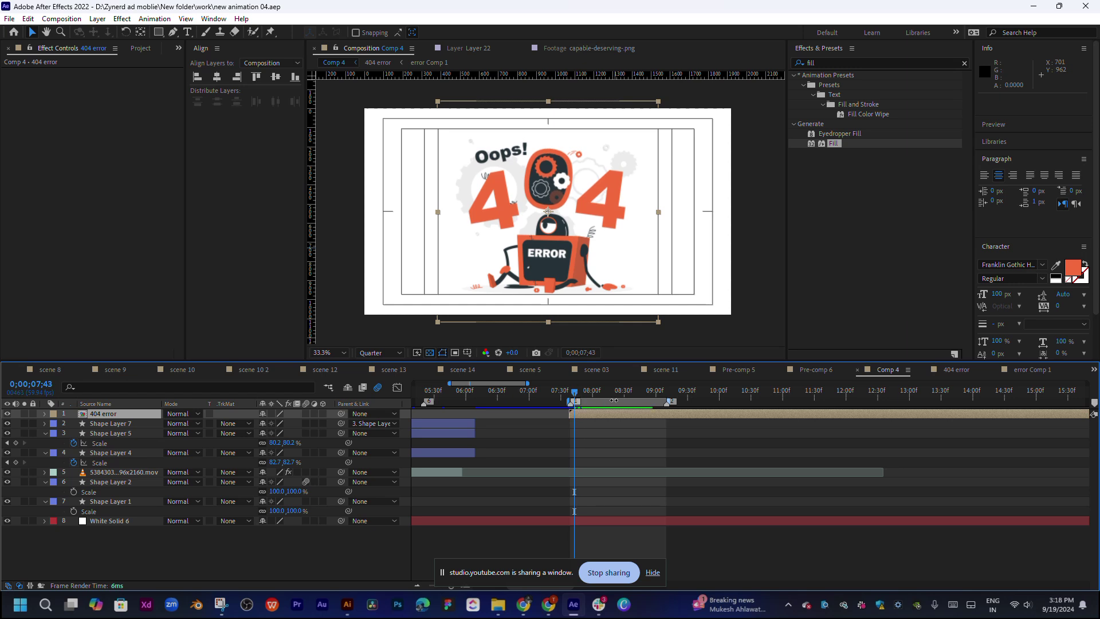
left_click(603, 393)
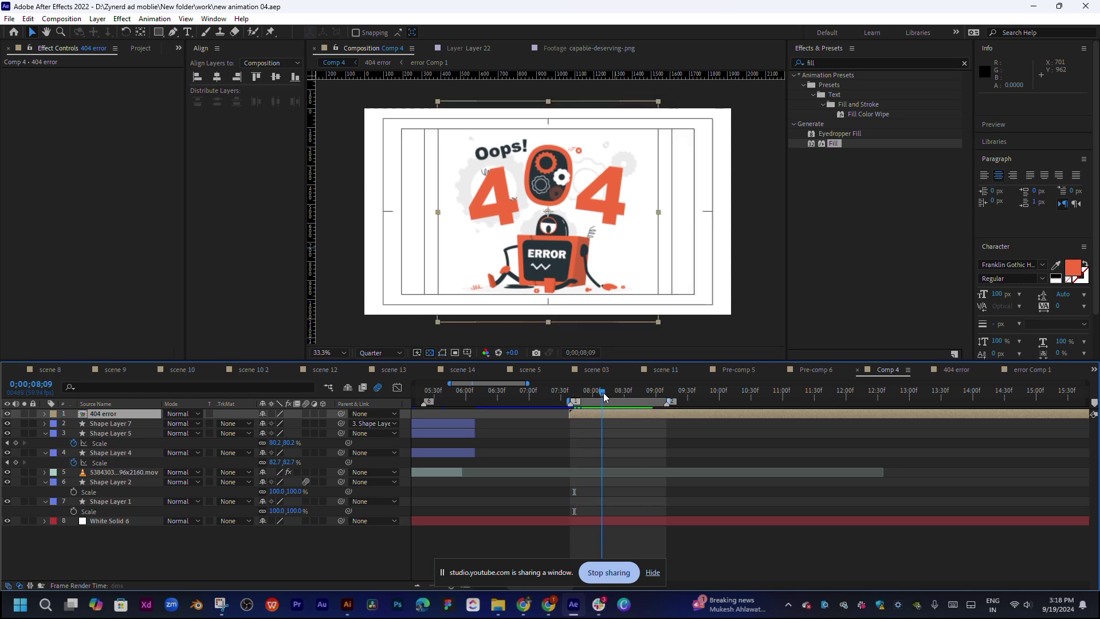
left_click_drag(604, 393, 573, 393)
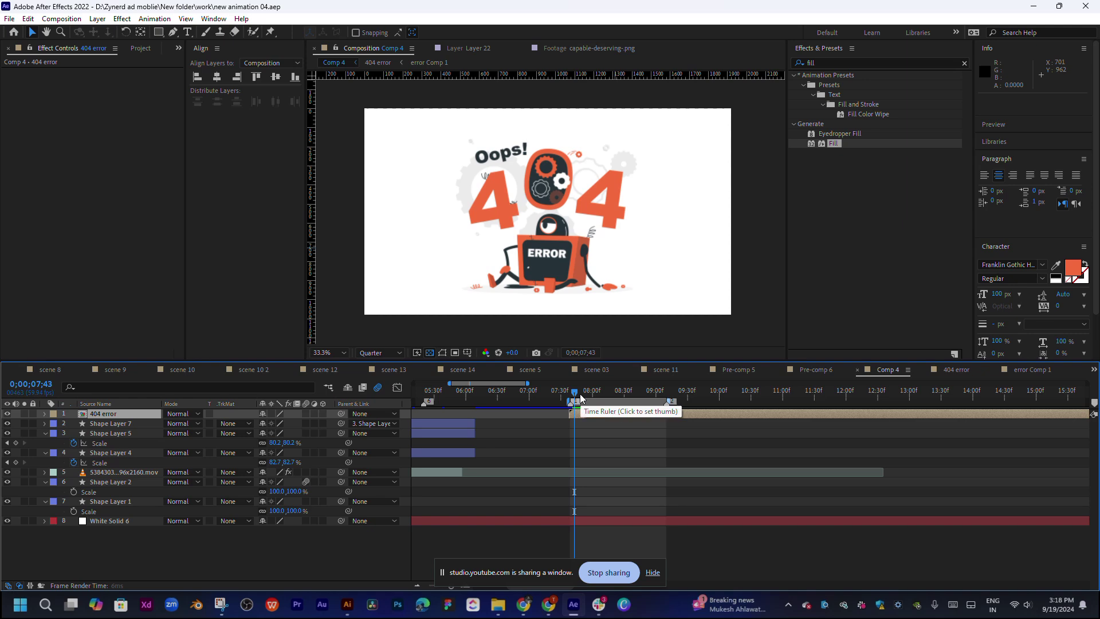
key("Page_Up")
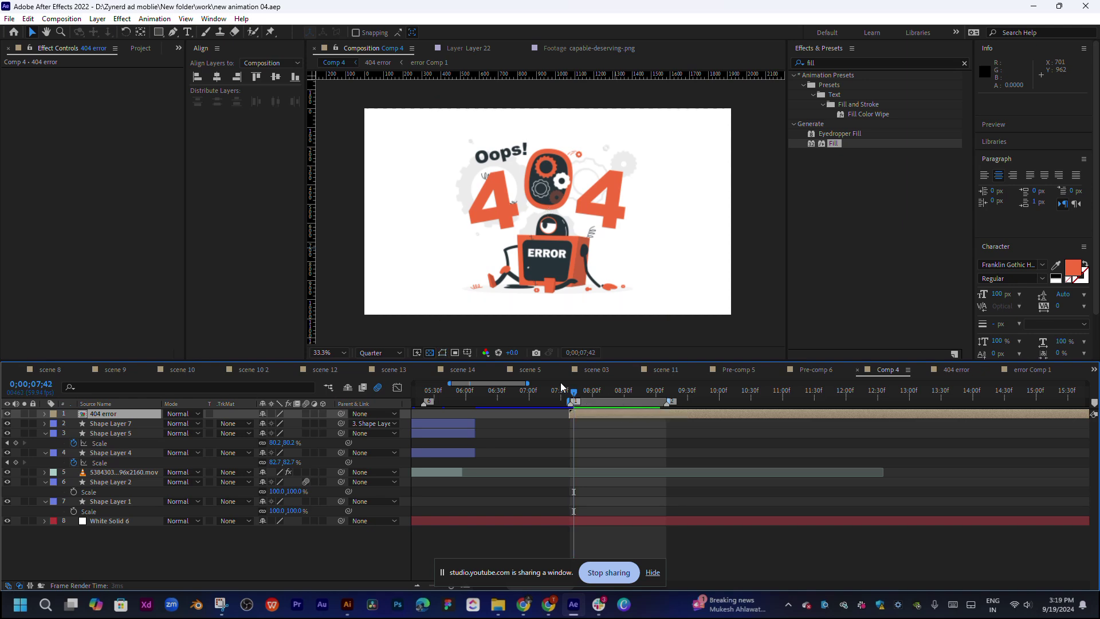
left_click(9, 18)
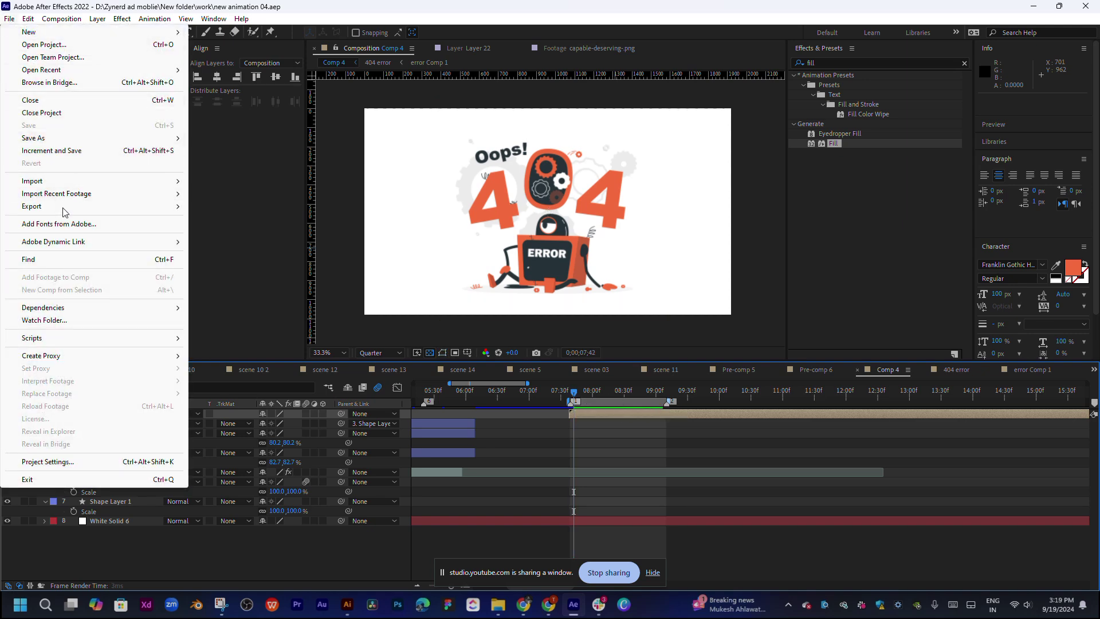
Add Comp 4 to the Media Encoder queue and hide the White Solid 6 background layer.
mouse_move(54, 207)
left_click(321, 206)
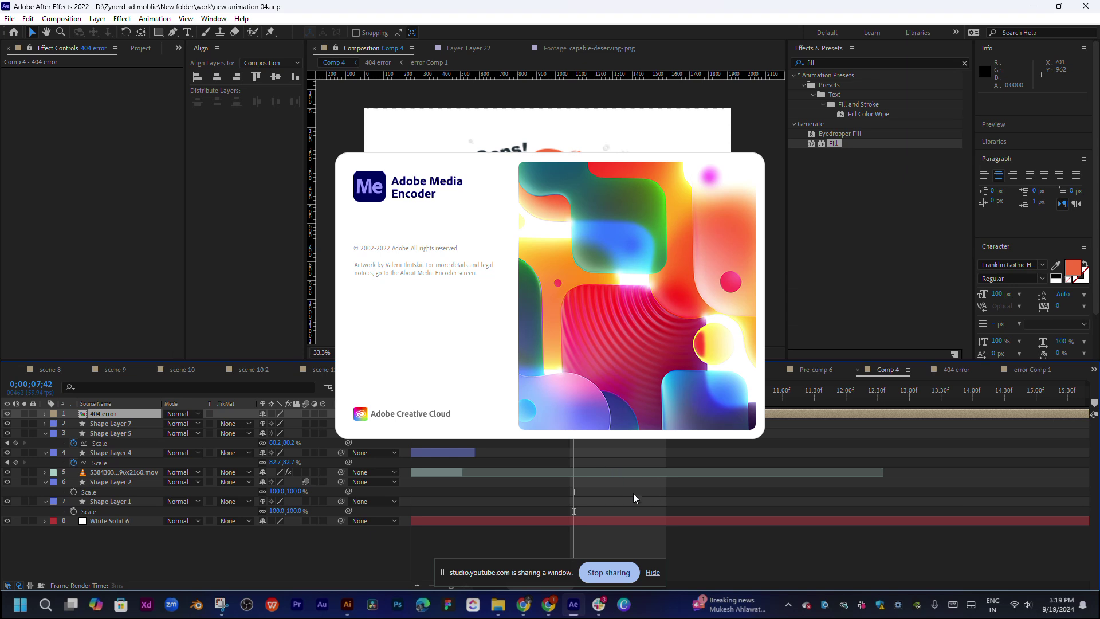
left_click(594, 521)
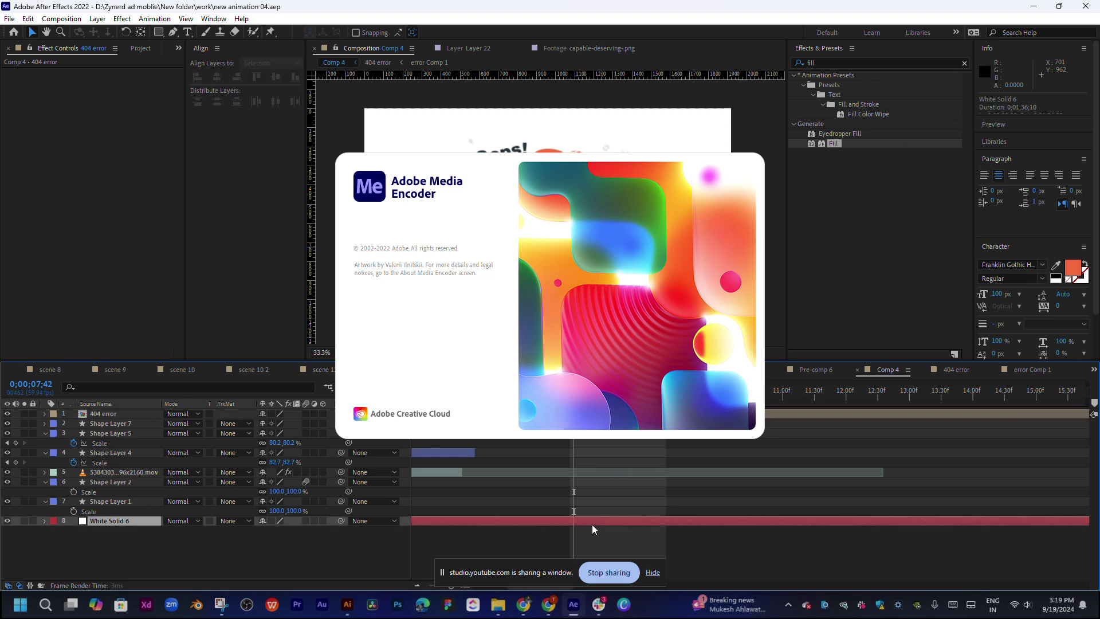
left_click(7, 520)
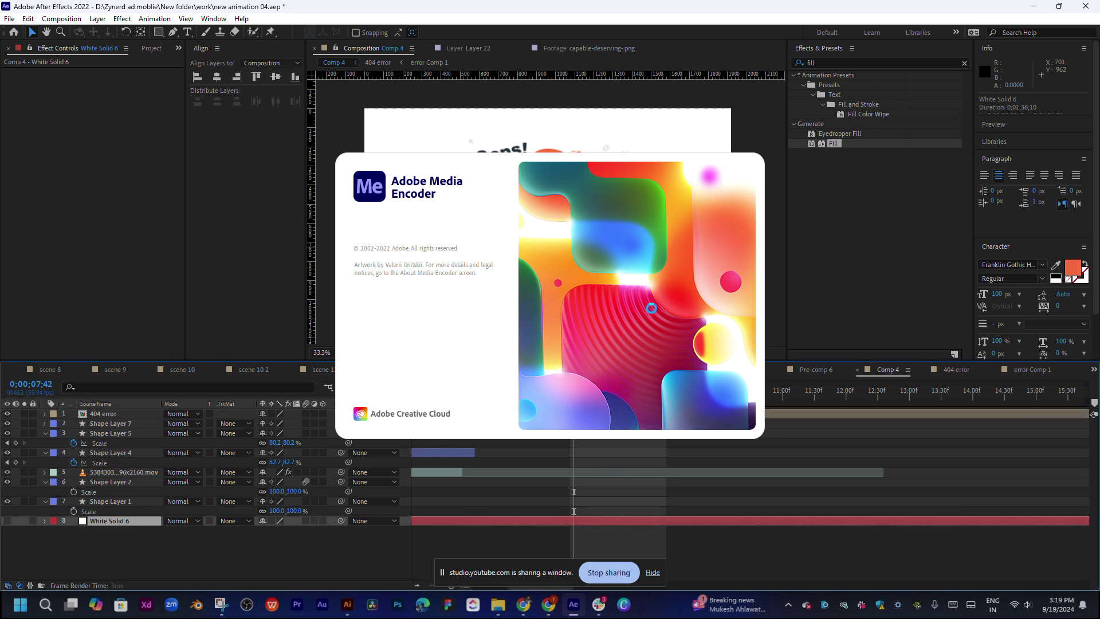
left_click(874, 434)
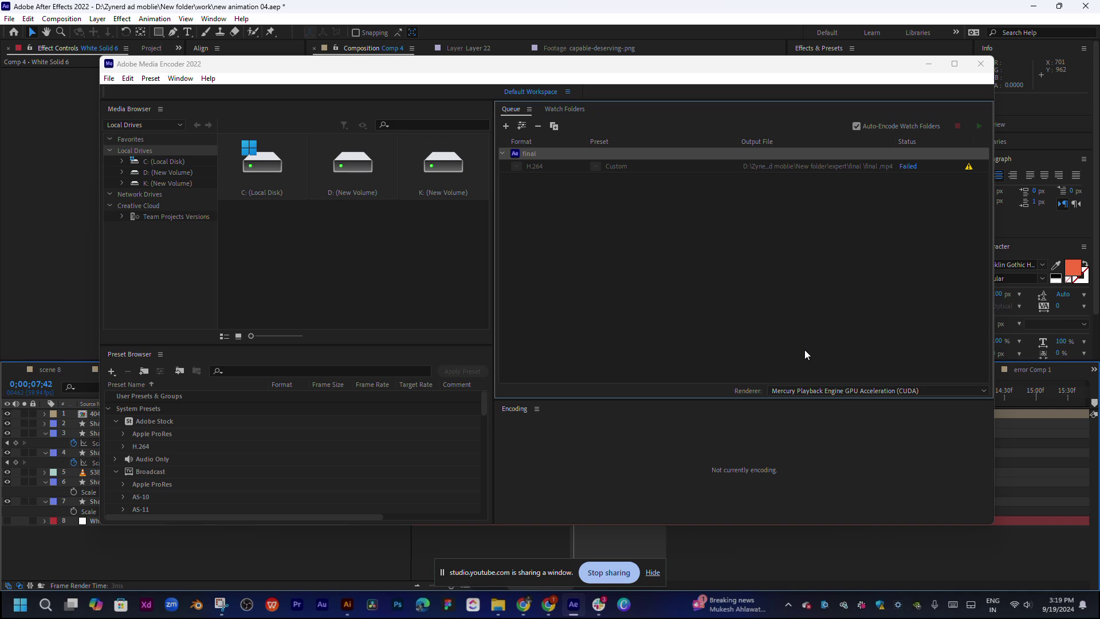
Duplicate the failed final H.264 item and open the duplicate's Export Settings.
left_click(646, 167)
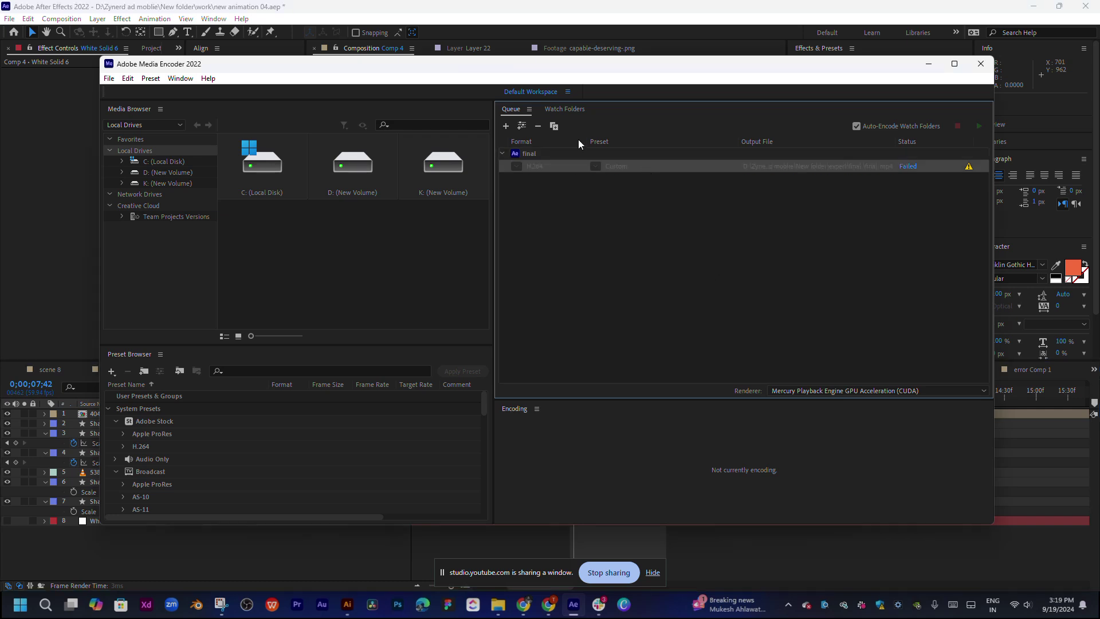
left_click(552, 125)
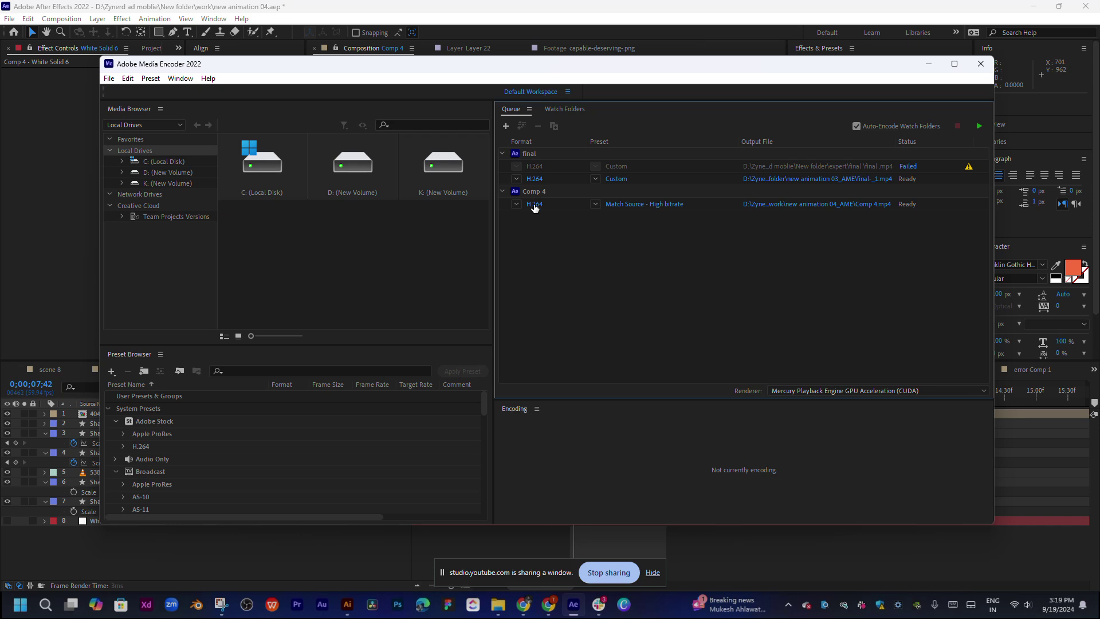
left_click(535, 179)
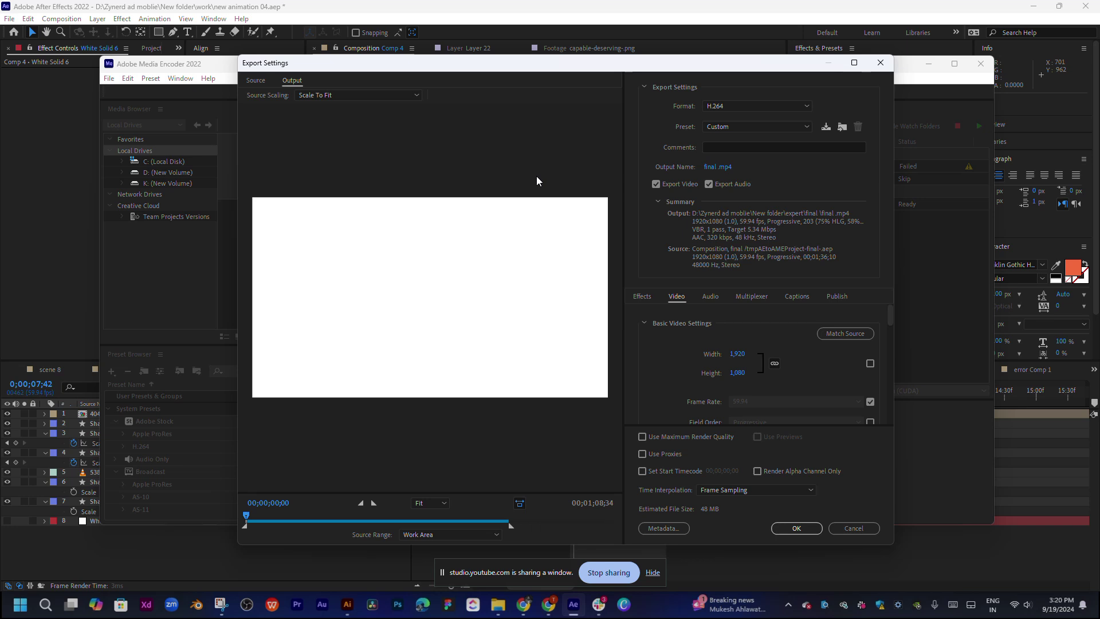
Change the duplicate's format to Animated GIF (Match Source), outputting final.gif.
left_click(717, 126)
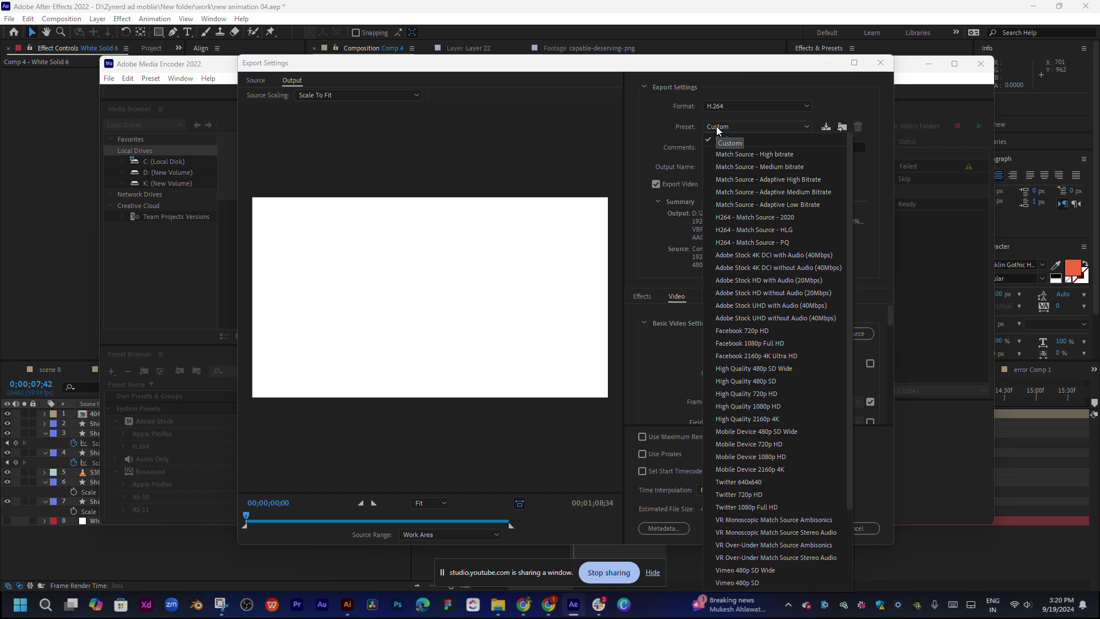
left_click(716, 126)
left_click(721, 106)
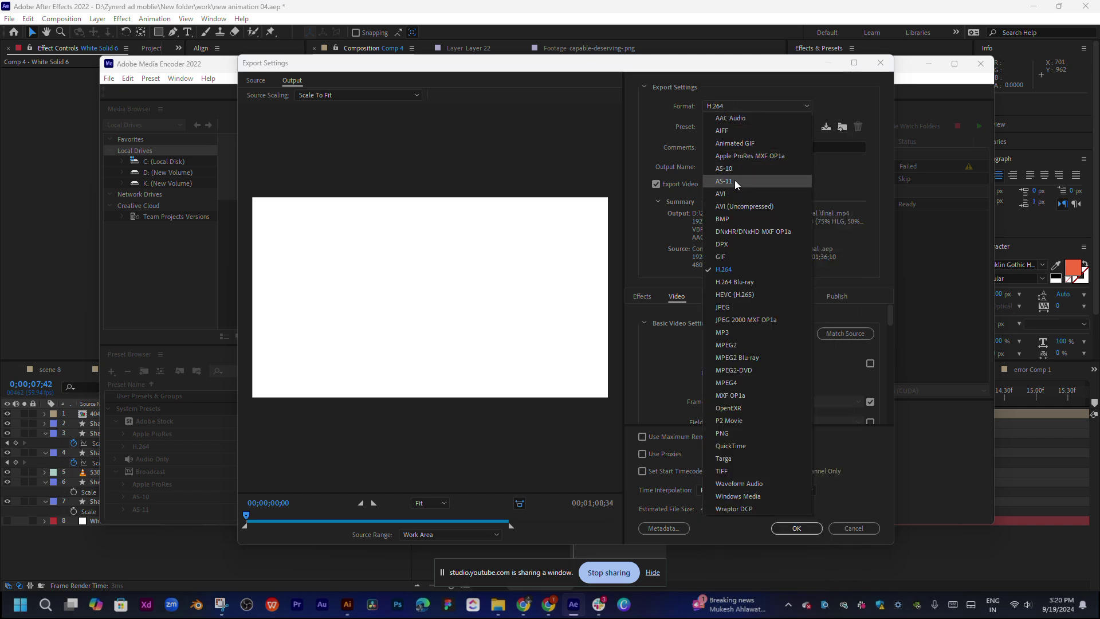
left_click(740, 143)
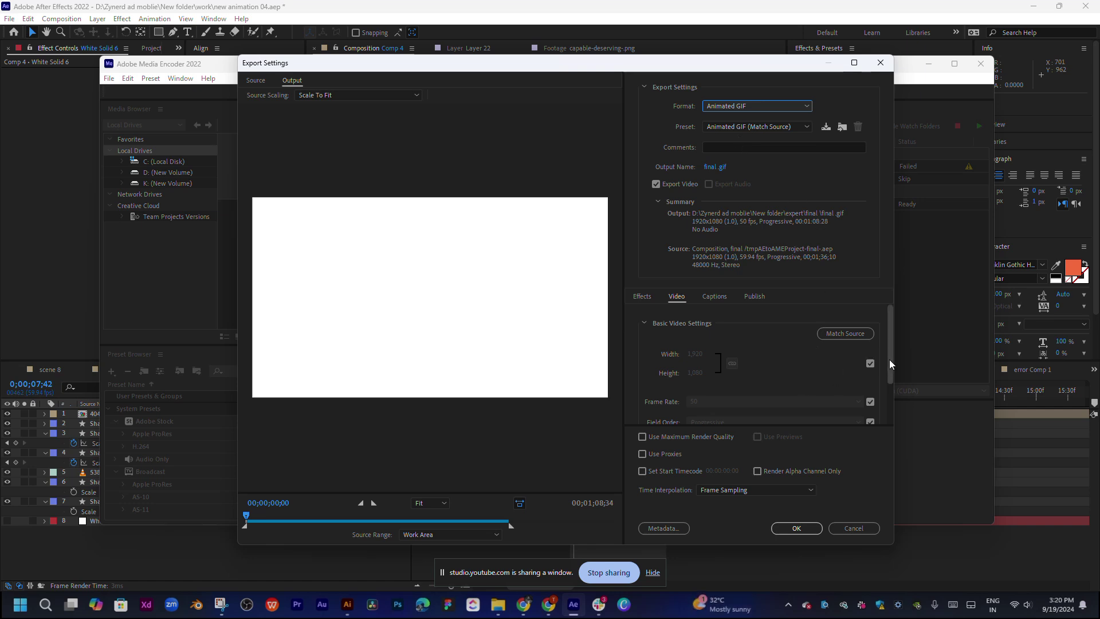
left_click_drag(892, 361, 895, 417)
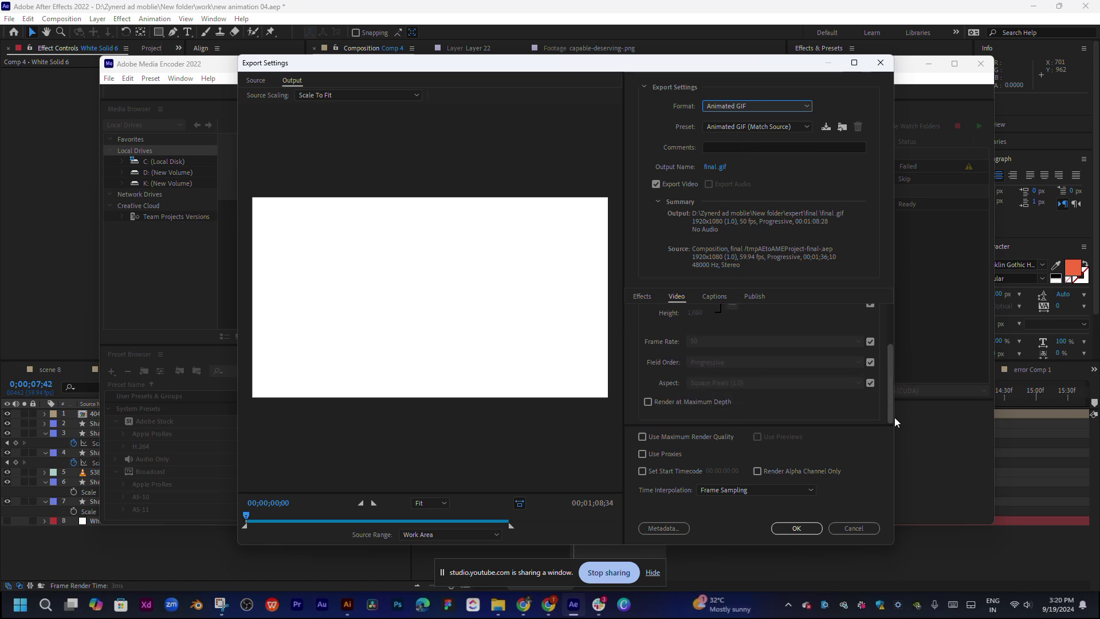
left_click(790, 529)
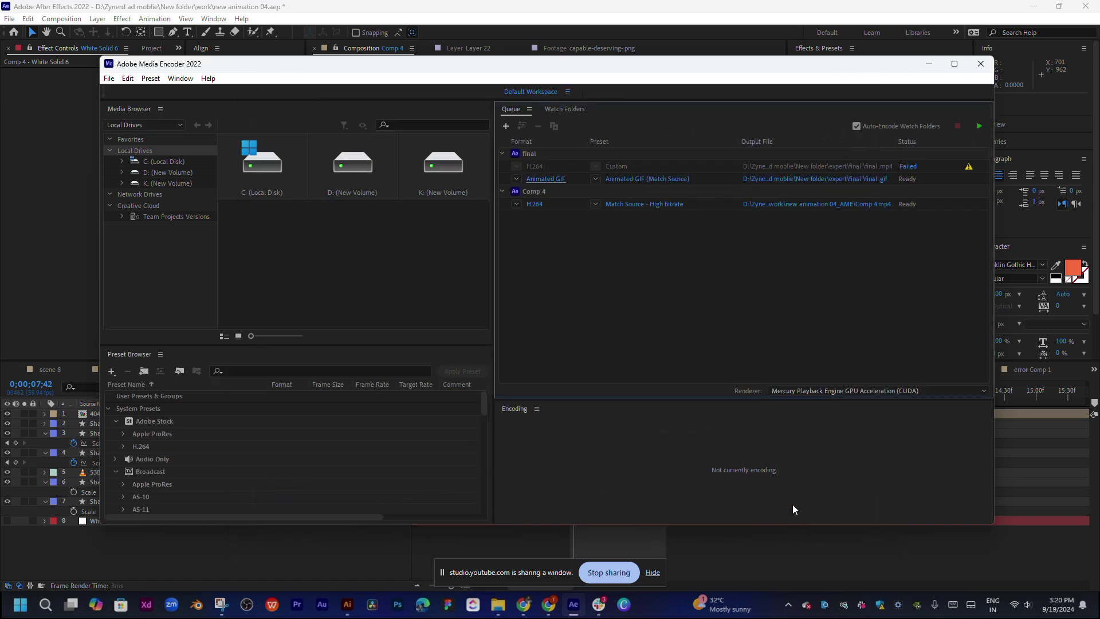
Start the Media Encoder queue, then return to After Effects.
left_click(974, 126)
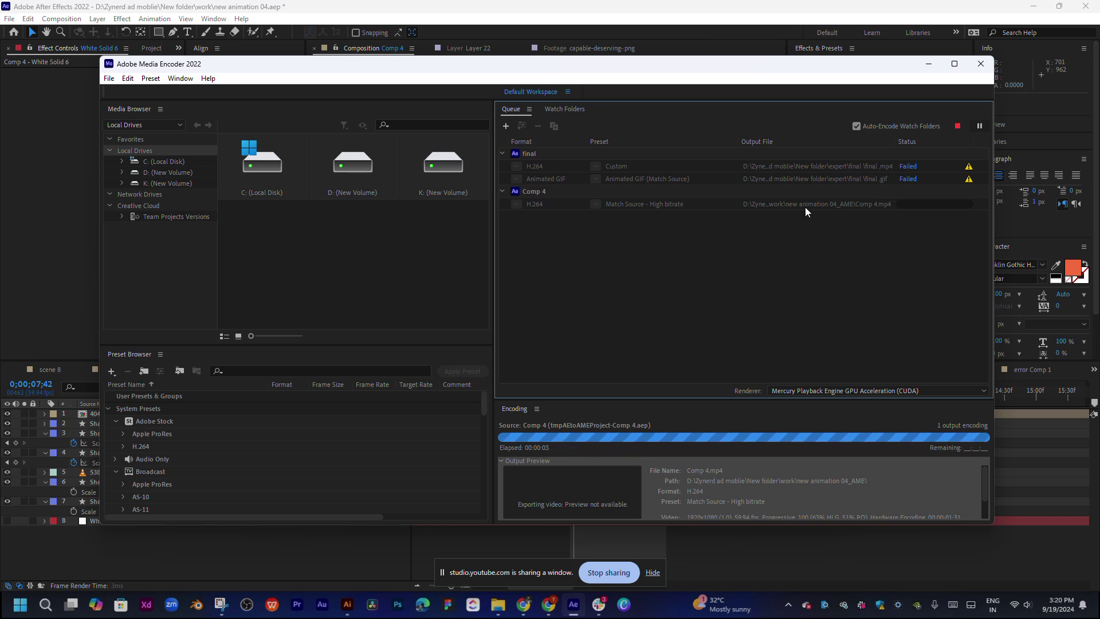
left_click(736, 557)
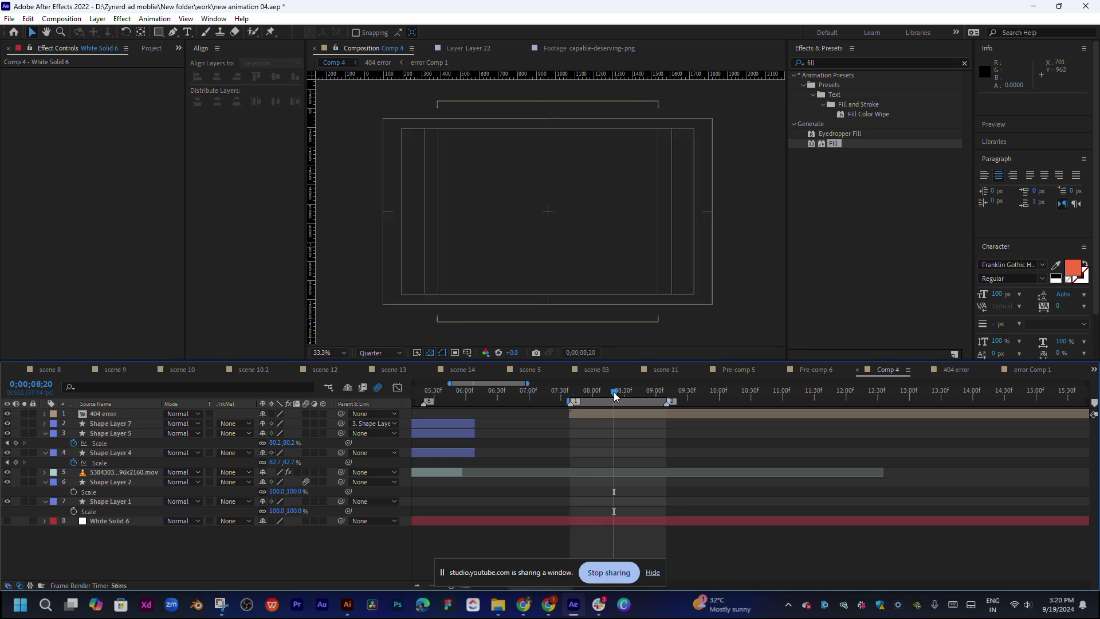
Move Comp 4 to frame 0;00;08;31 and add it to the Media Encoder queue again.
left_click(585, 393)
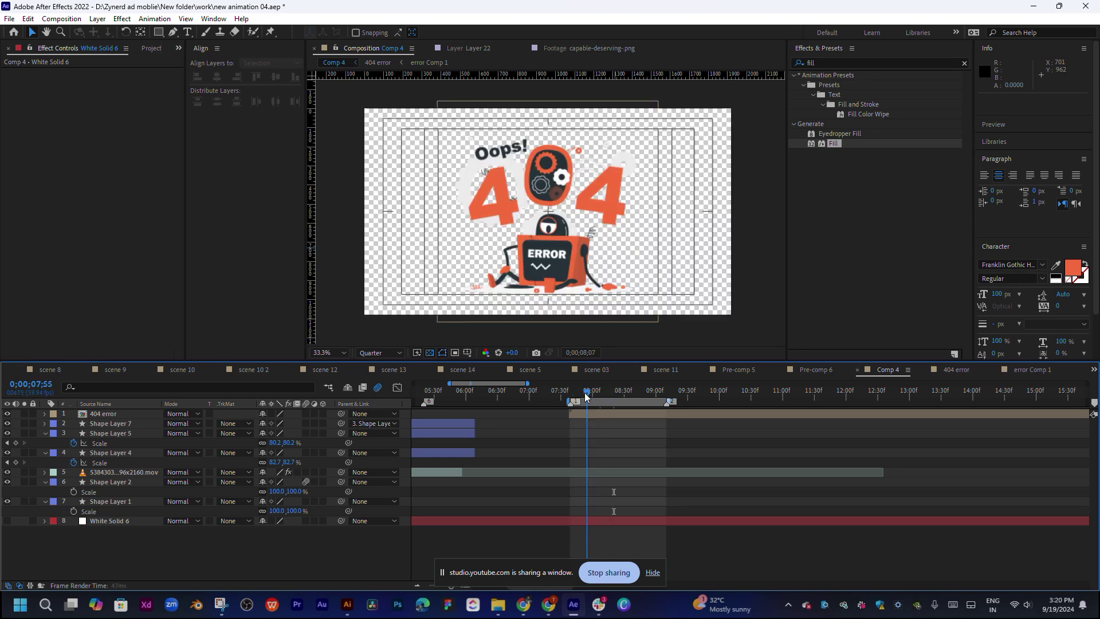
left_click(625, 395)
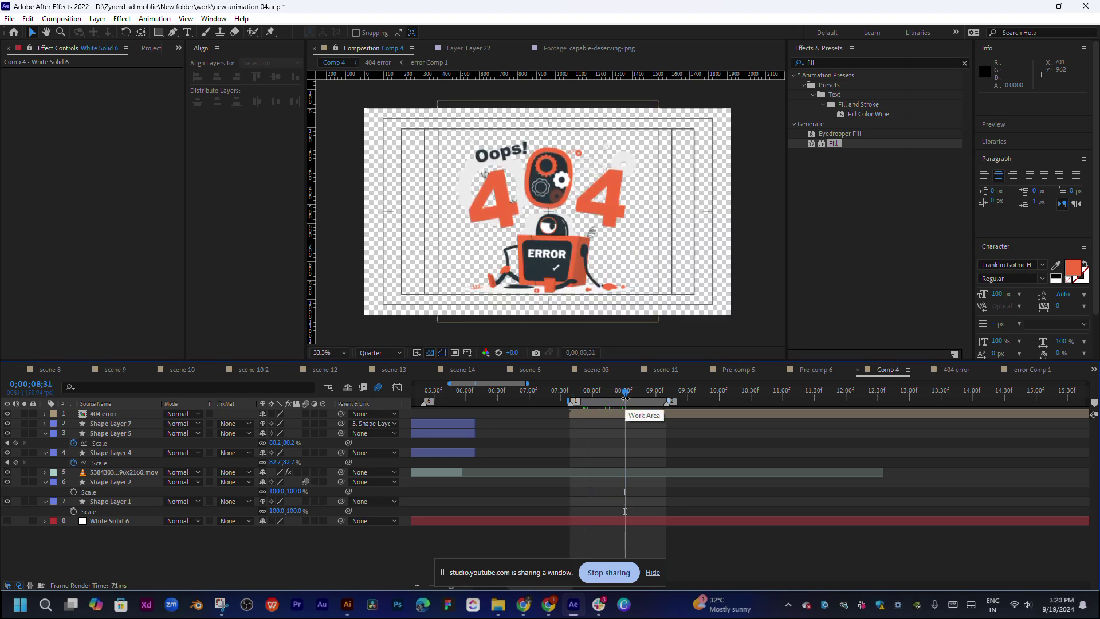
left_click(9, 19)
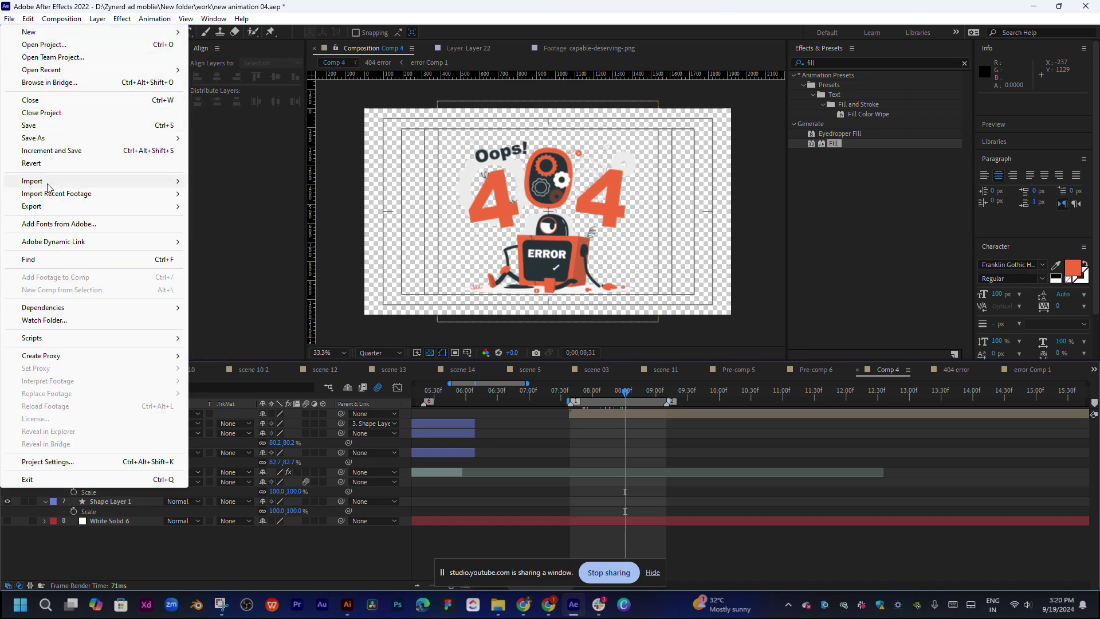
mouse_move(80, 207)
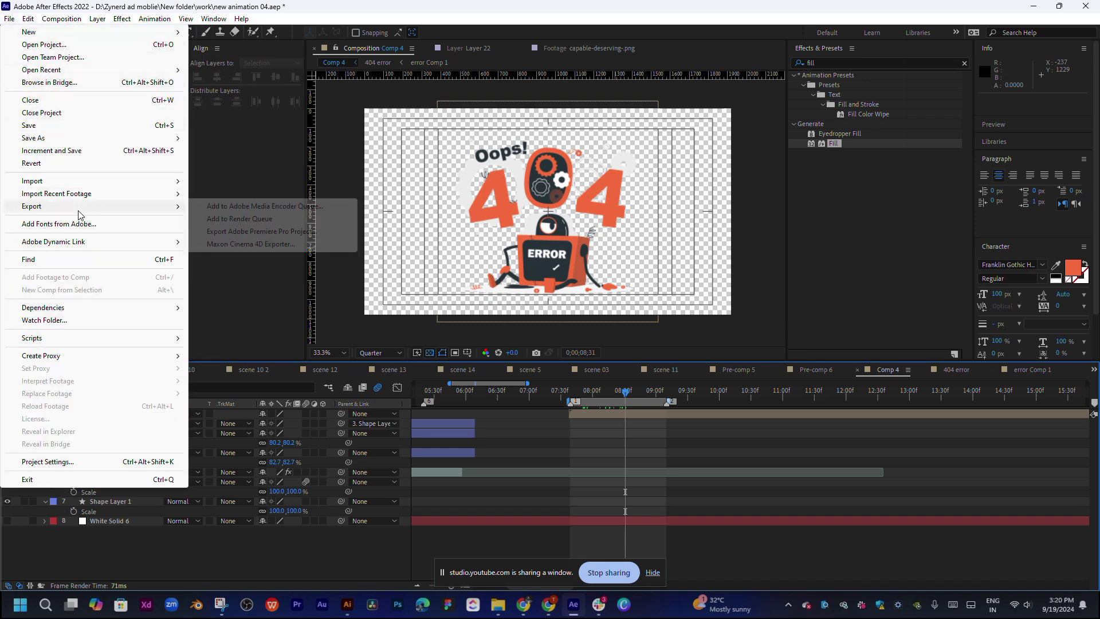
left_click(220, 207)
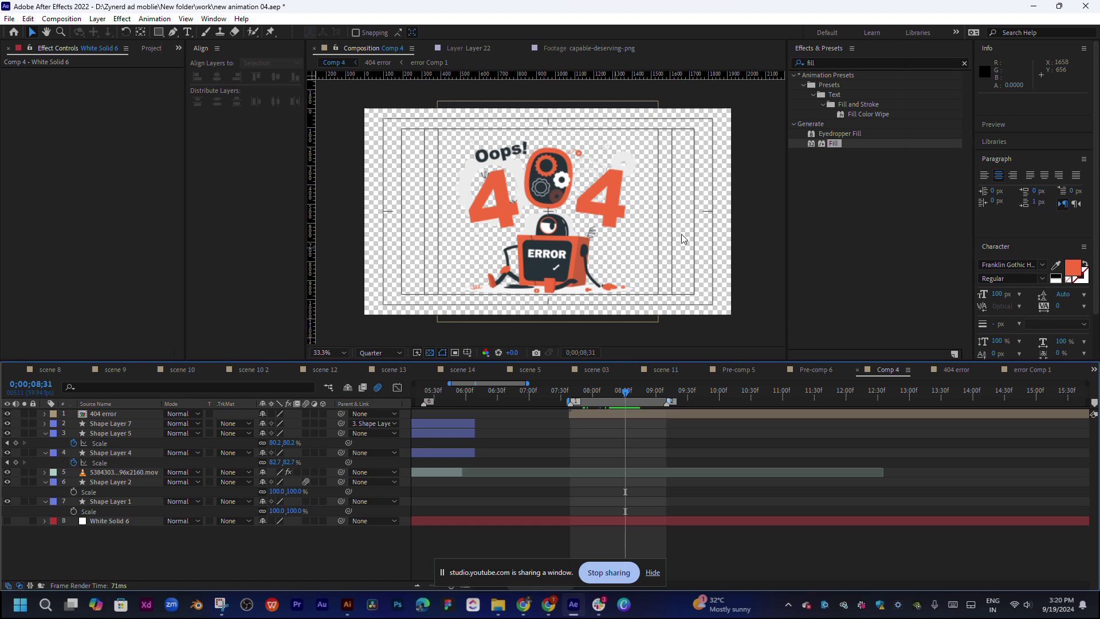
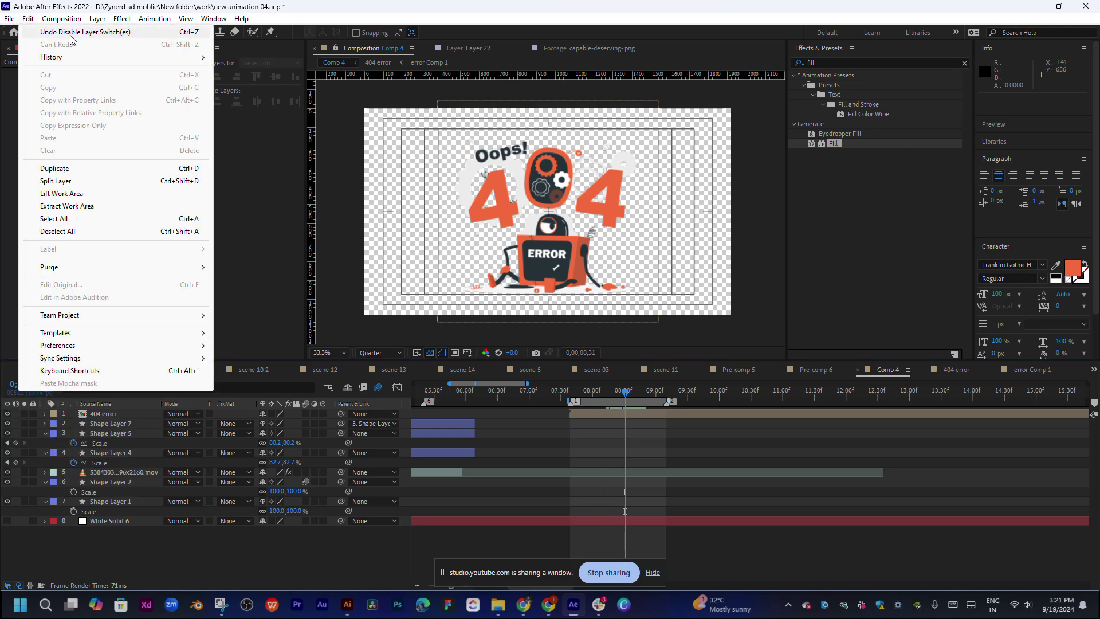
Move the current time to 08;41 and add Comp 4 to the Render Queue with Ctrl+M.
key("alt+Tab")
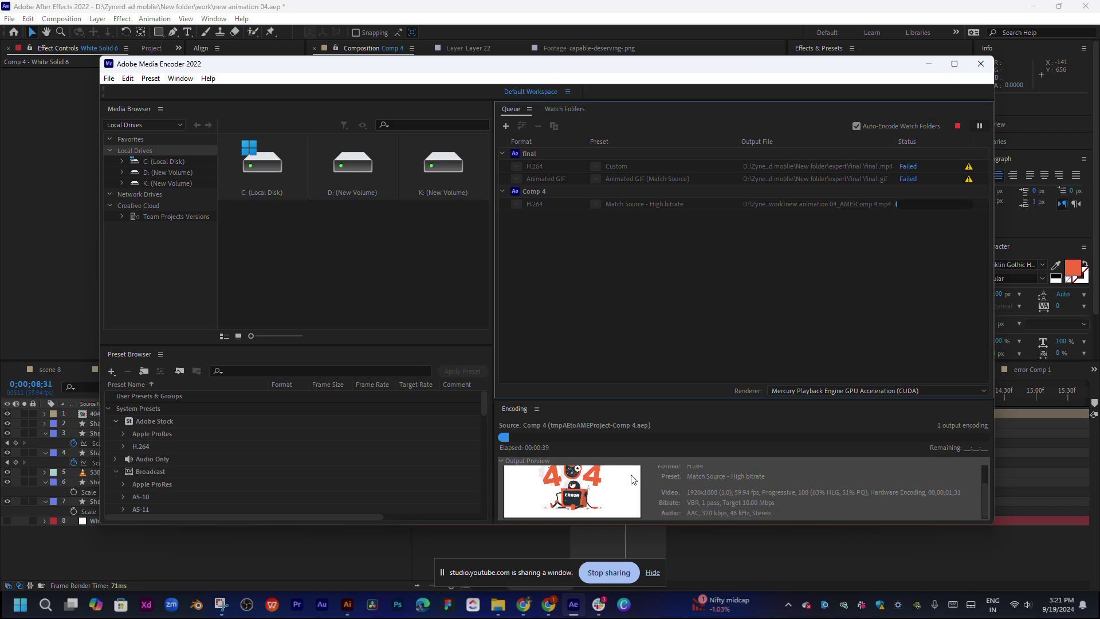
left_click(741, 549)
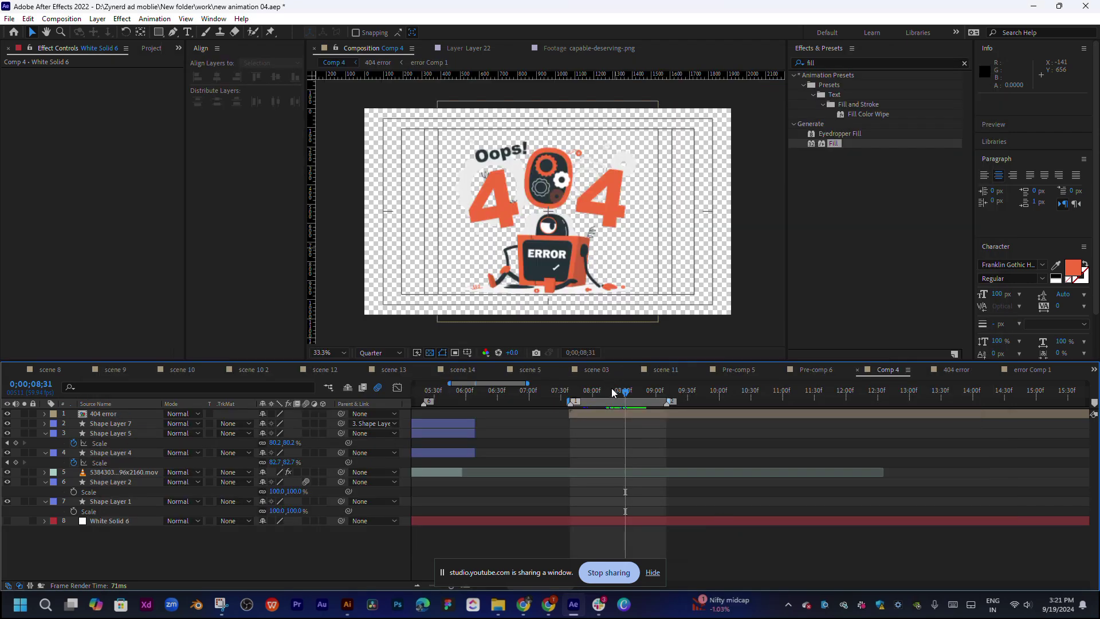
left_click_drag(611, 391, 636, 396)
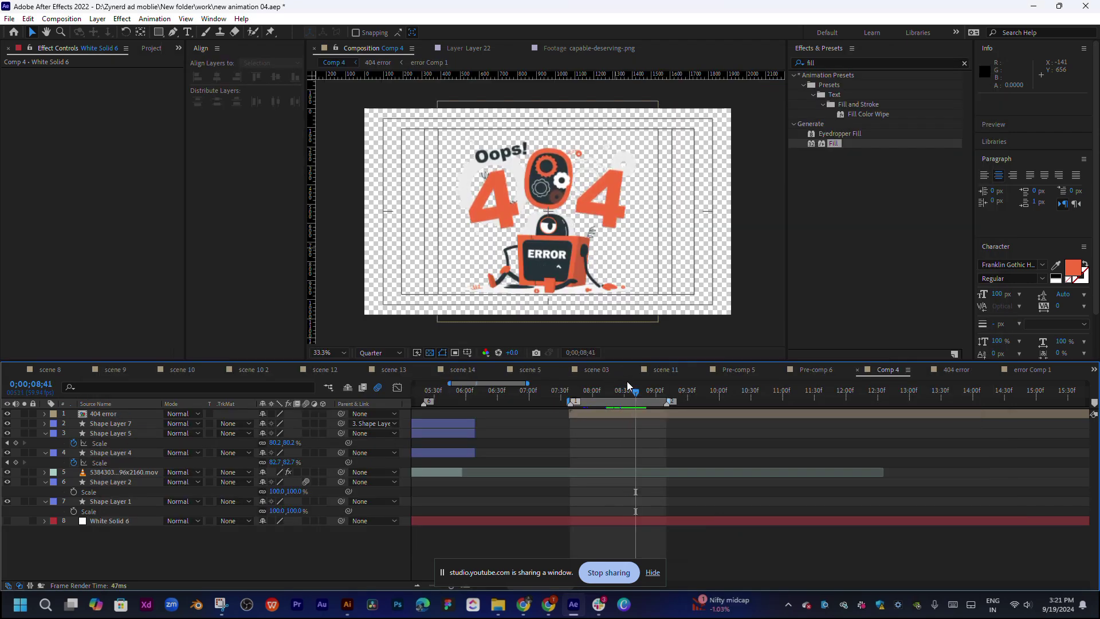
key("ctrl+m")
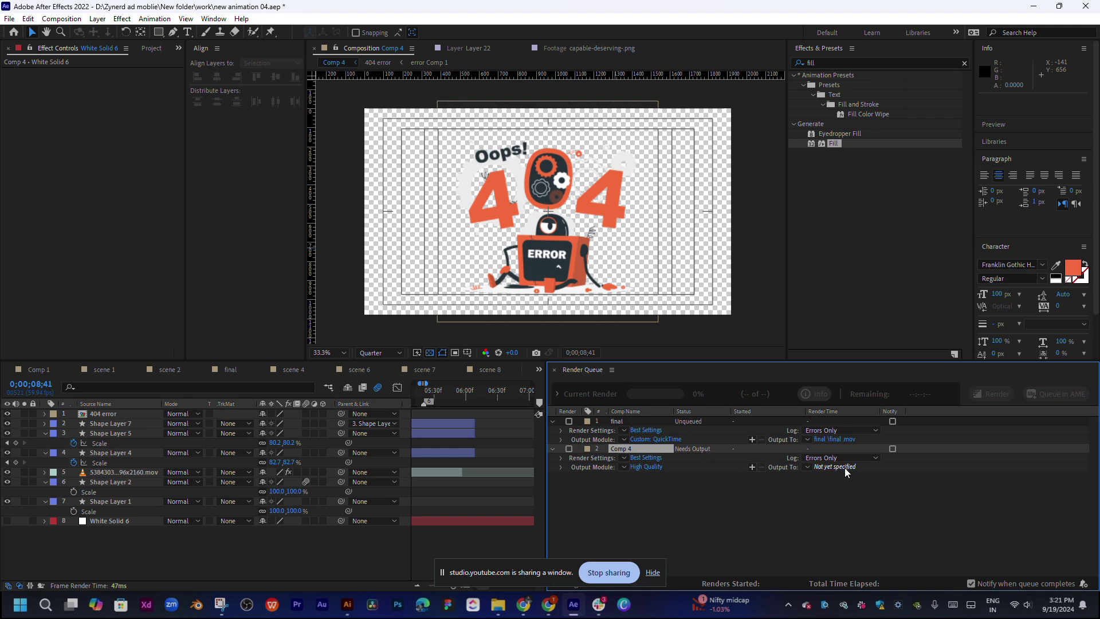
Point Comp 4's output location at the gif folder inside the Zynerd ad moblie folder.
left_click(834, 467)
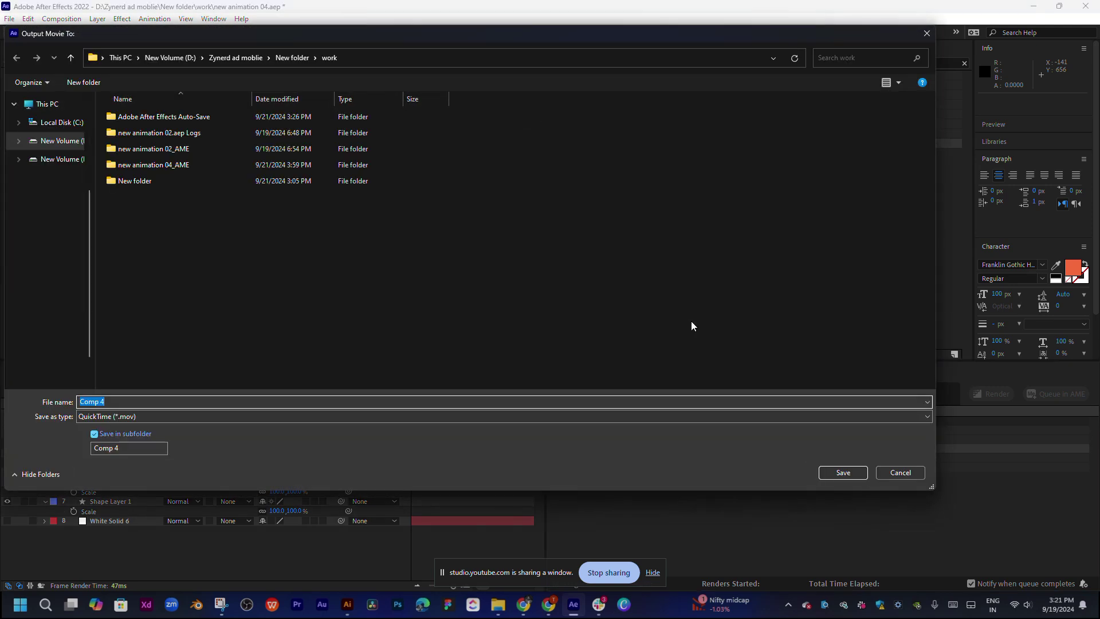
left_click(291, 58)
left_click(255, 57)
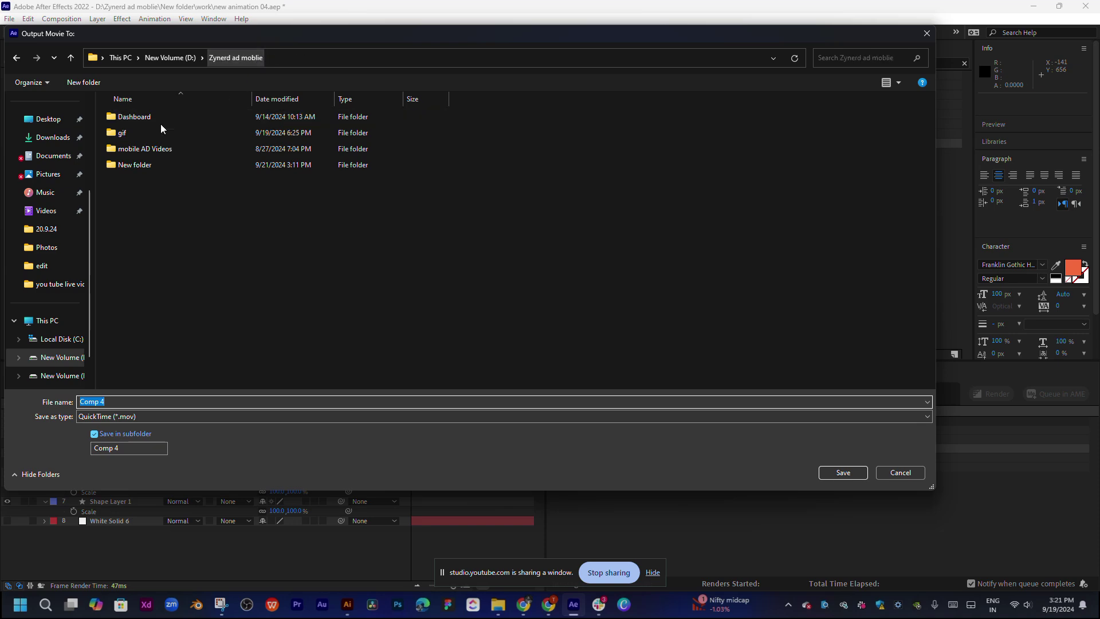
double_click(150, 133)
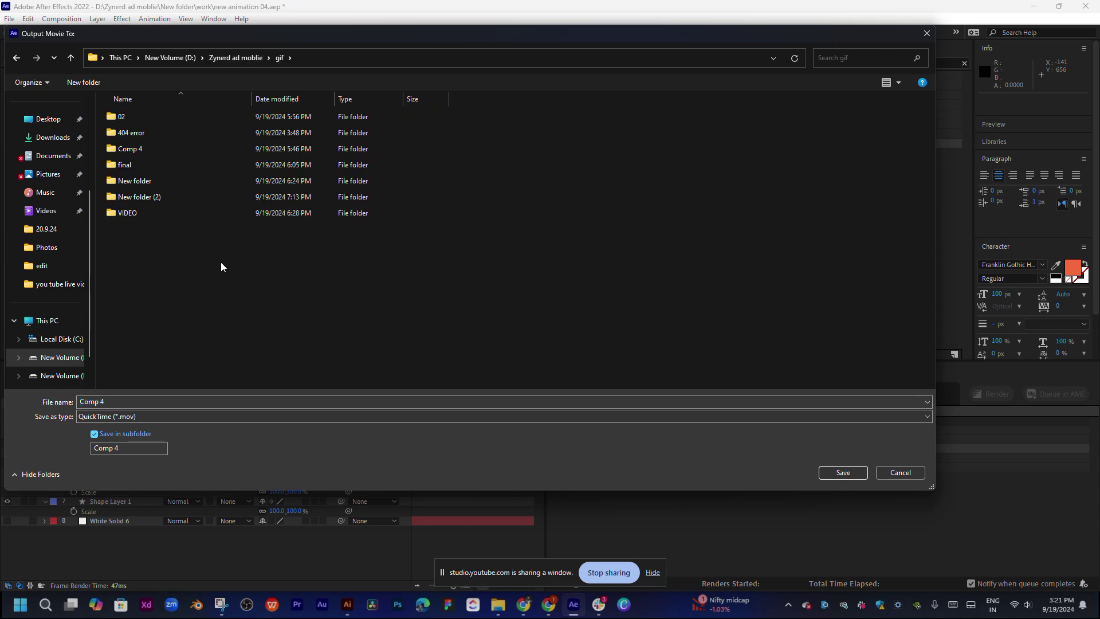
Save Comp 4.mov into the gif folder and try the DVCPRO HD 1080i60 QuickTime codec.
left_click(834, 473)
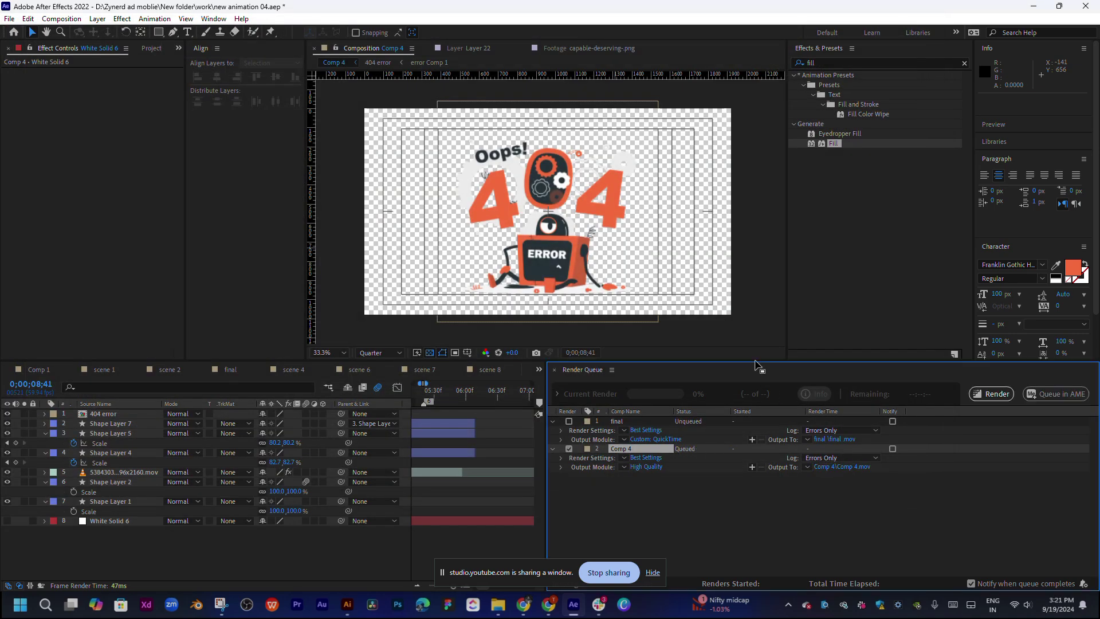
left_click(646, 467)
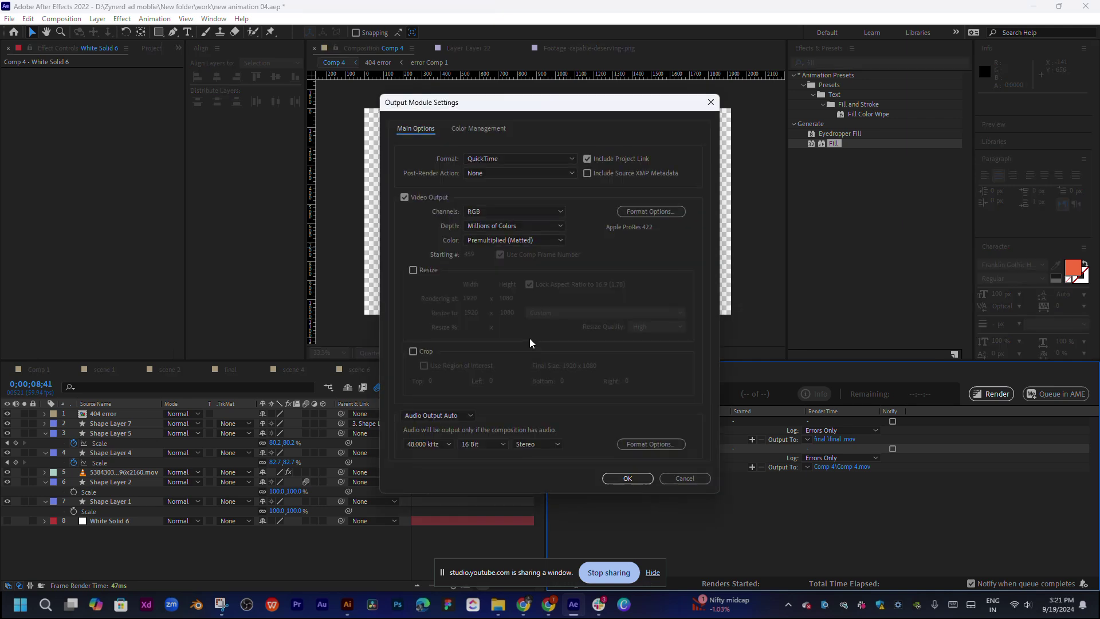
left_click(498, 211)
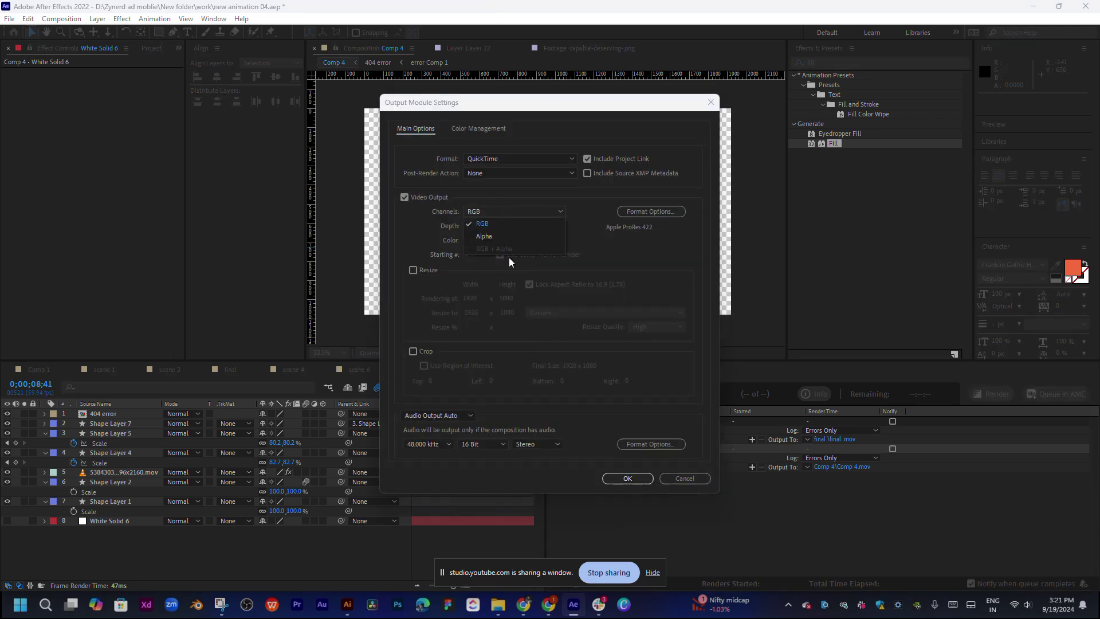
left_click(655, 216)
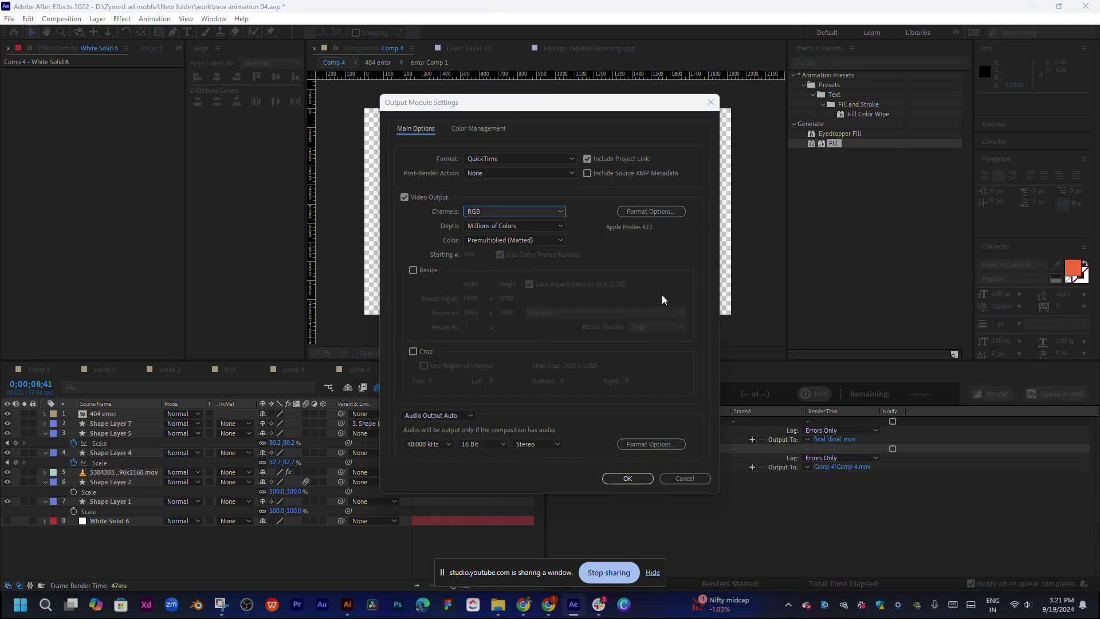
left_click(656, 212)
left_click(413, 136)
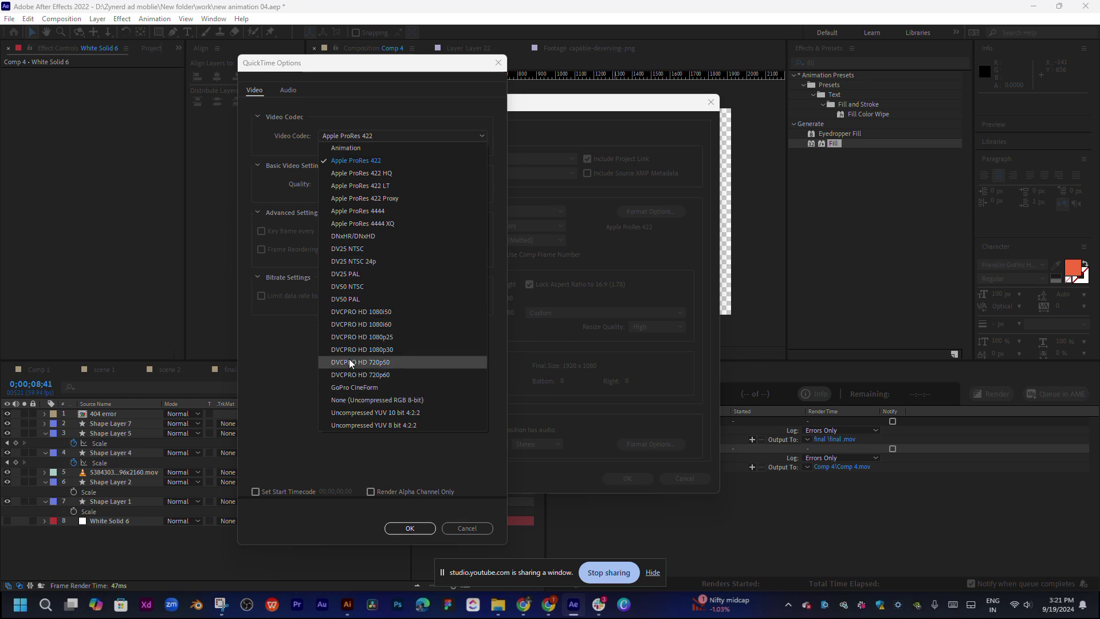
left_click(368, 324)
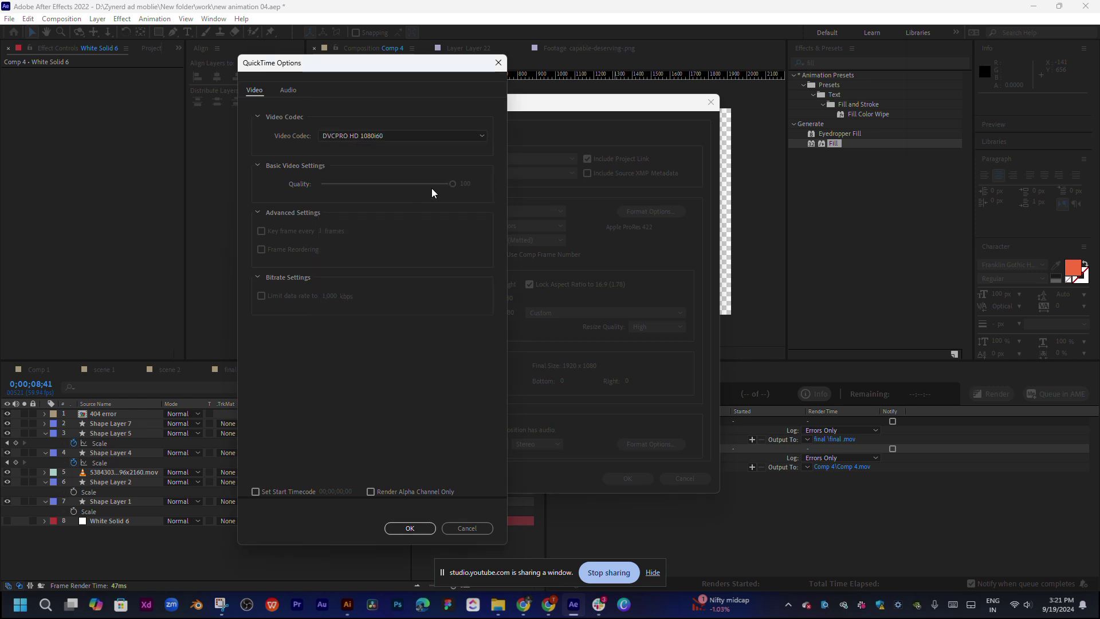
left_click(411, 528)
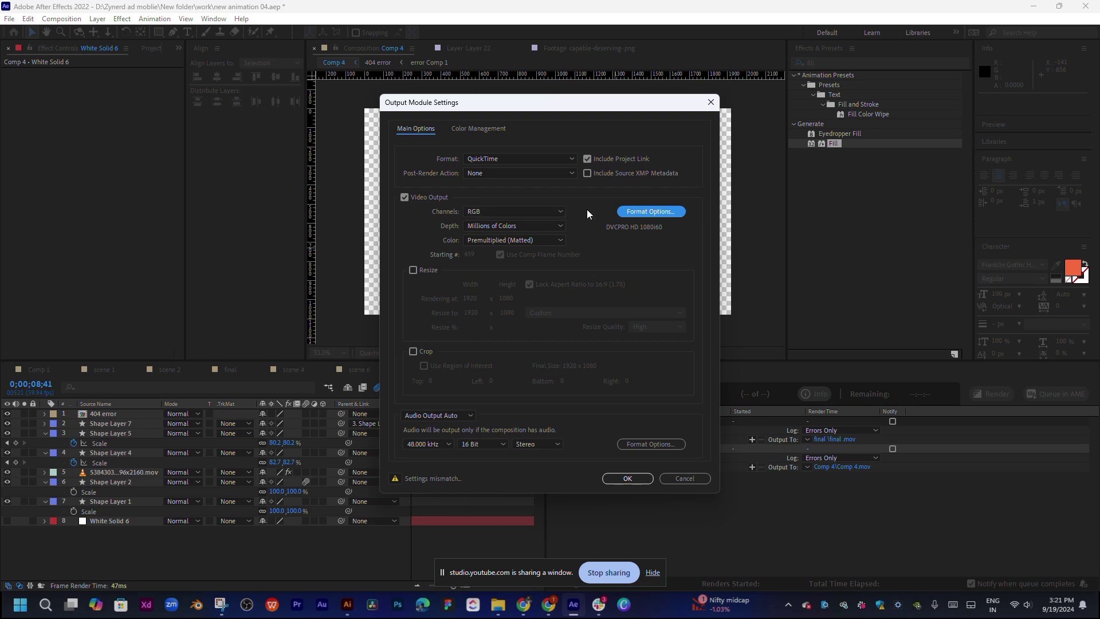
Recheck the QuickTime format options and the channels list, leaving both unchanged.
left_click(634, 211)
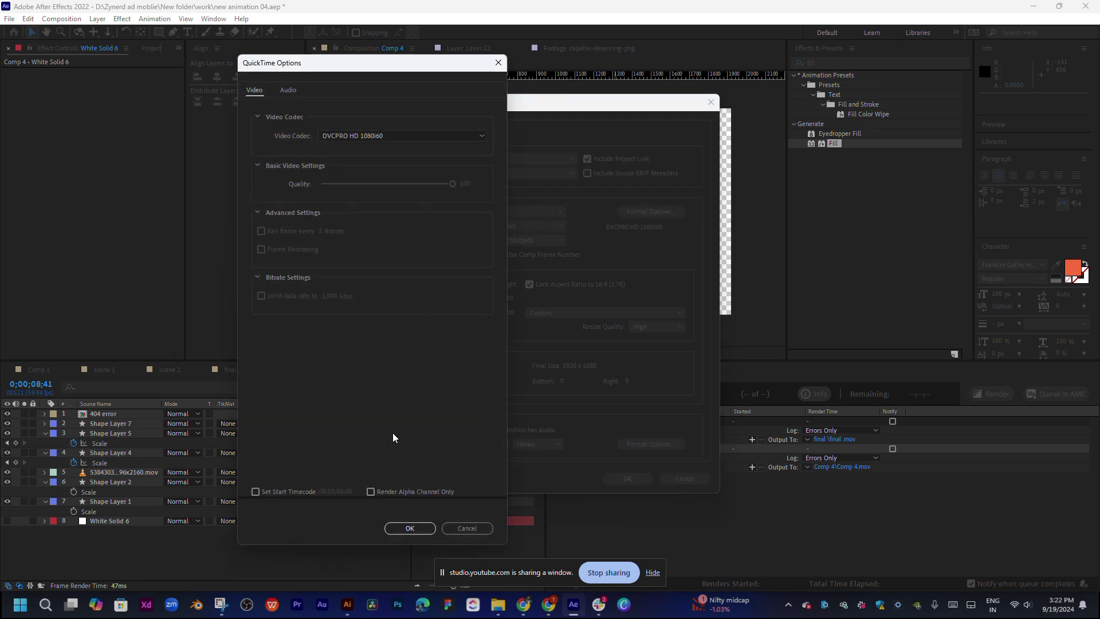
left_click(410, 528)
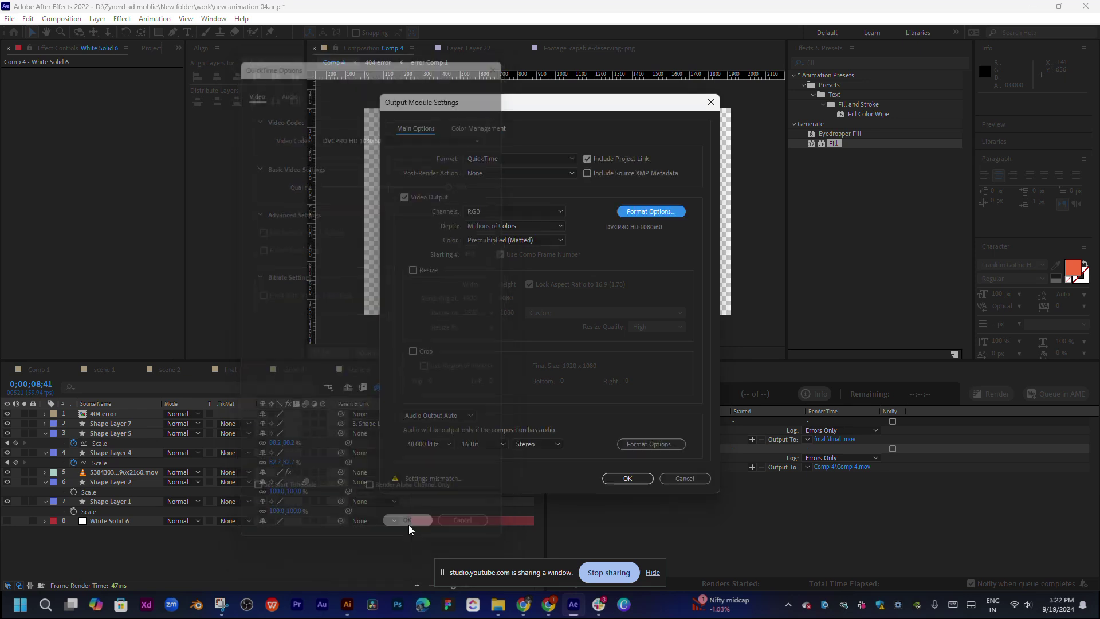
left_click(537, 213)
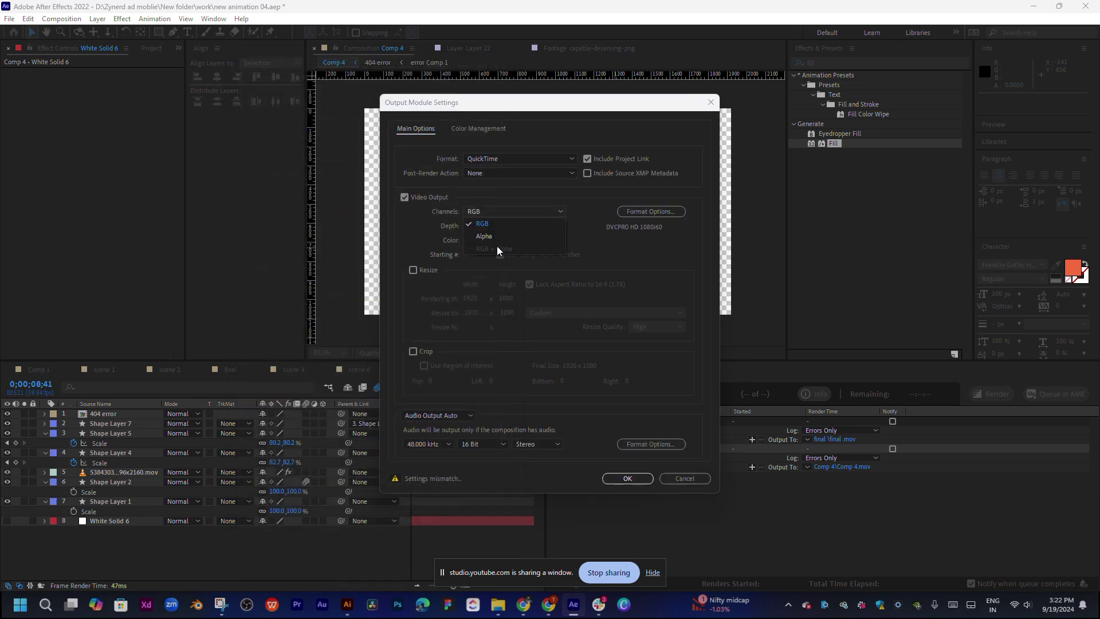
left_click(529, 213)
left_click(528, 212)
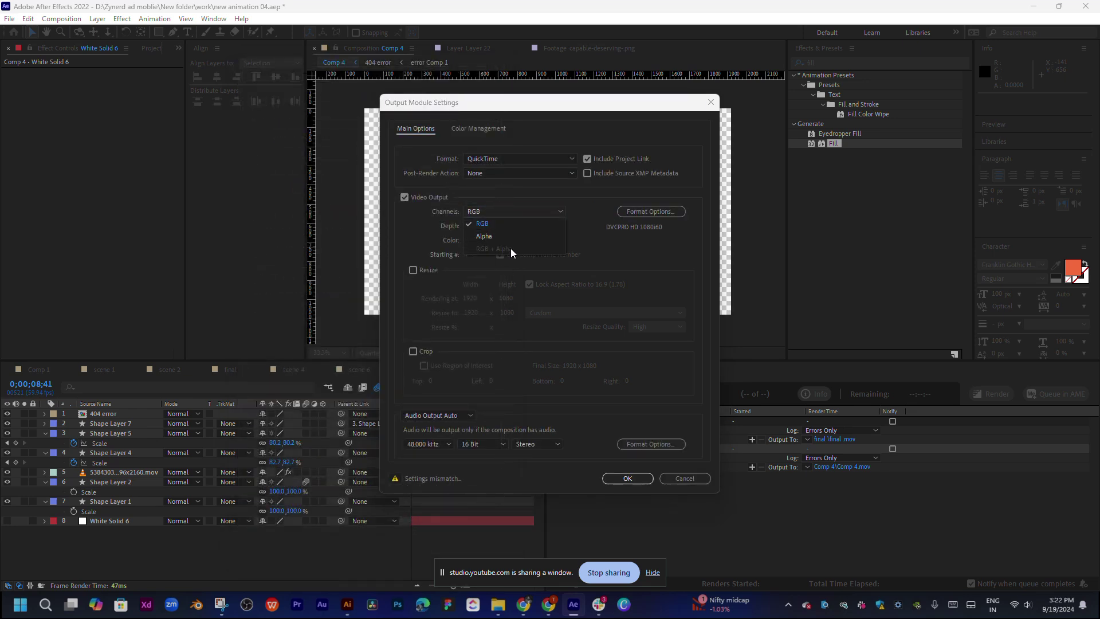
left_click(641, 214)
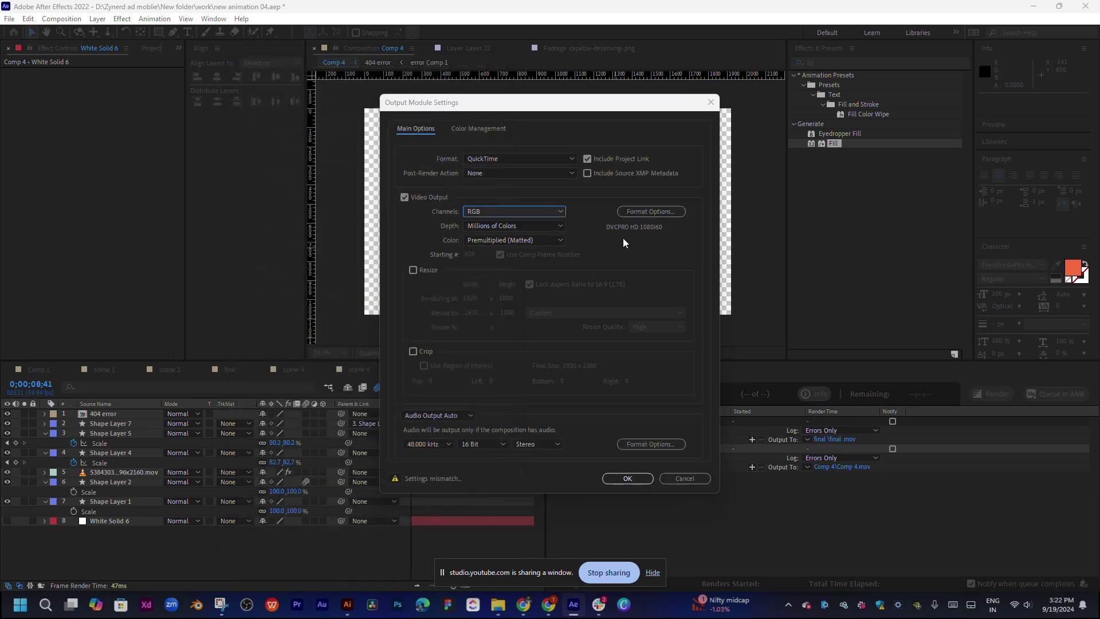
Switch the video codec to Animation, set Channels to RGB + Alpha, and confirm.
left_click(651, 213)
left_click(372, 135)
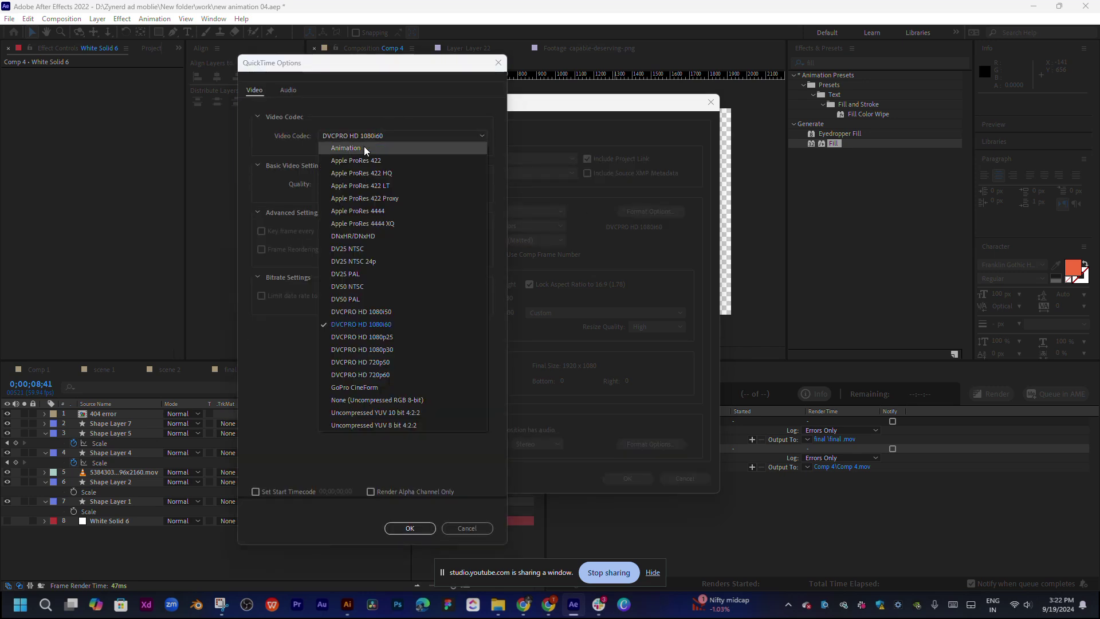
left_click(364, 146)
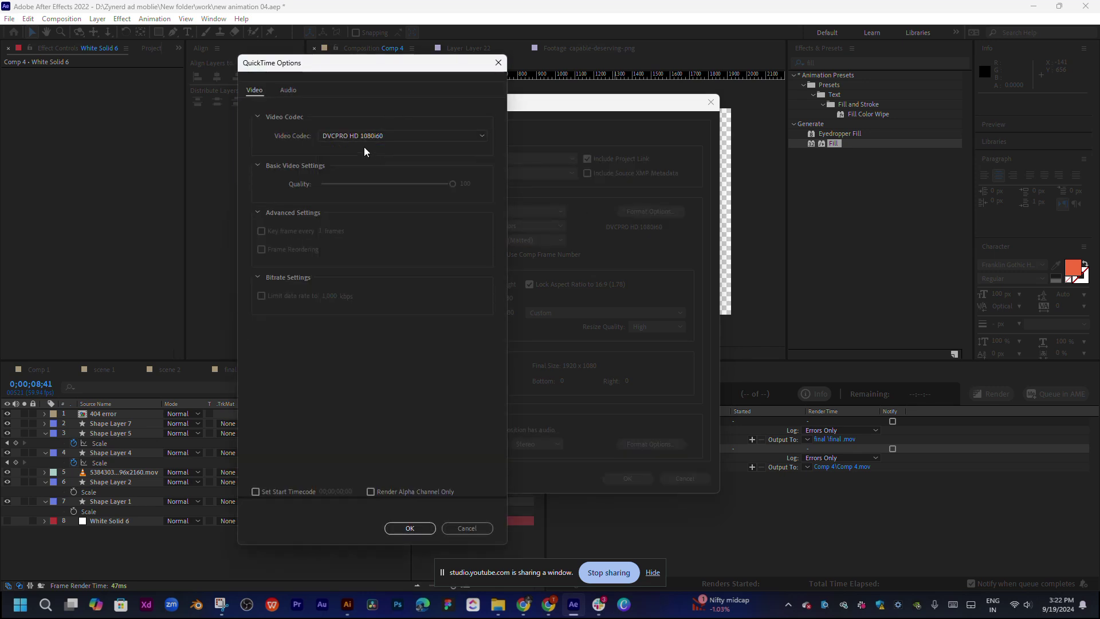
left_click(423, 528)
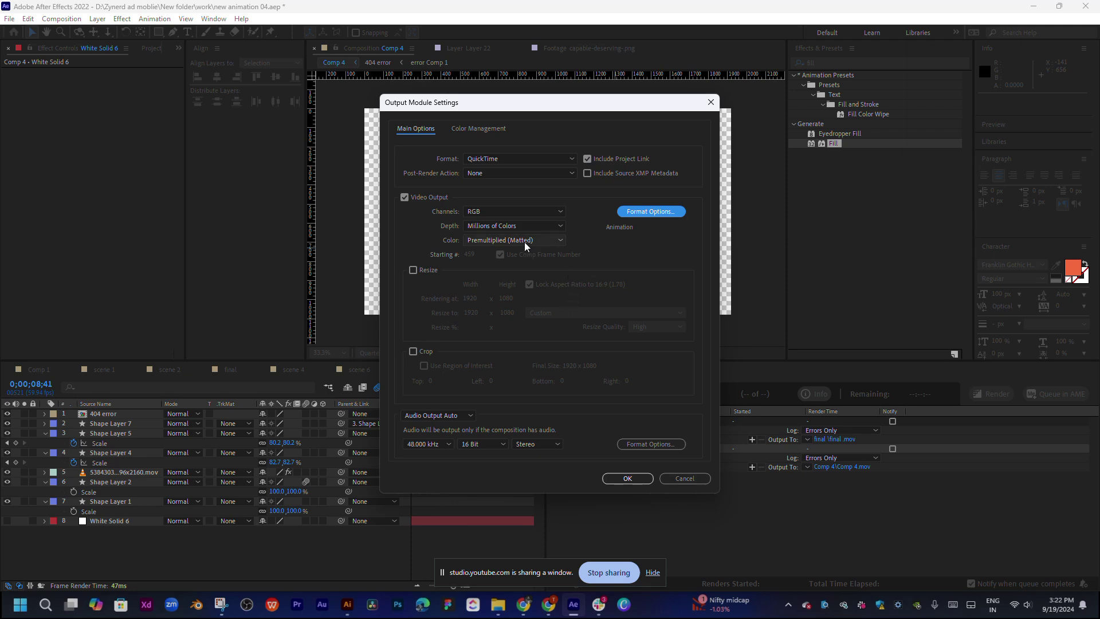
left_click(504, 215)
left_click(493, 248)
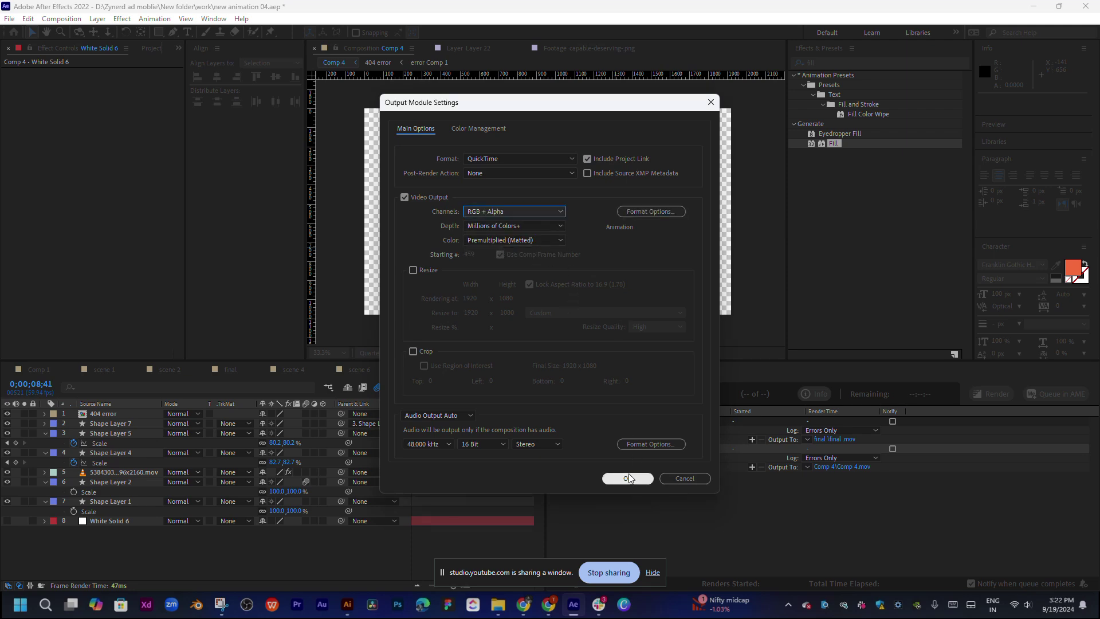
left_click(628, 478)
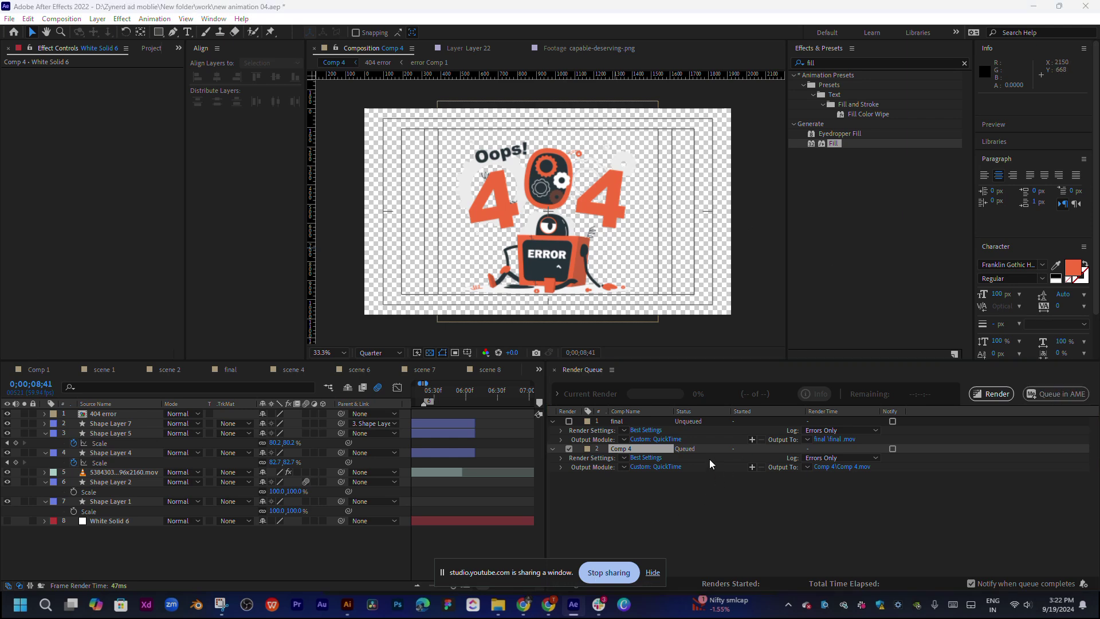
Bring Adobe Media Encoder forward to check the Comp 4.mp4 H.264 encode.
key("super")
key("alt+Tab")
key("alt+Tab")
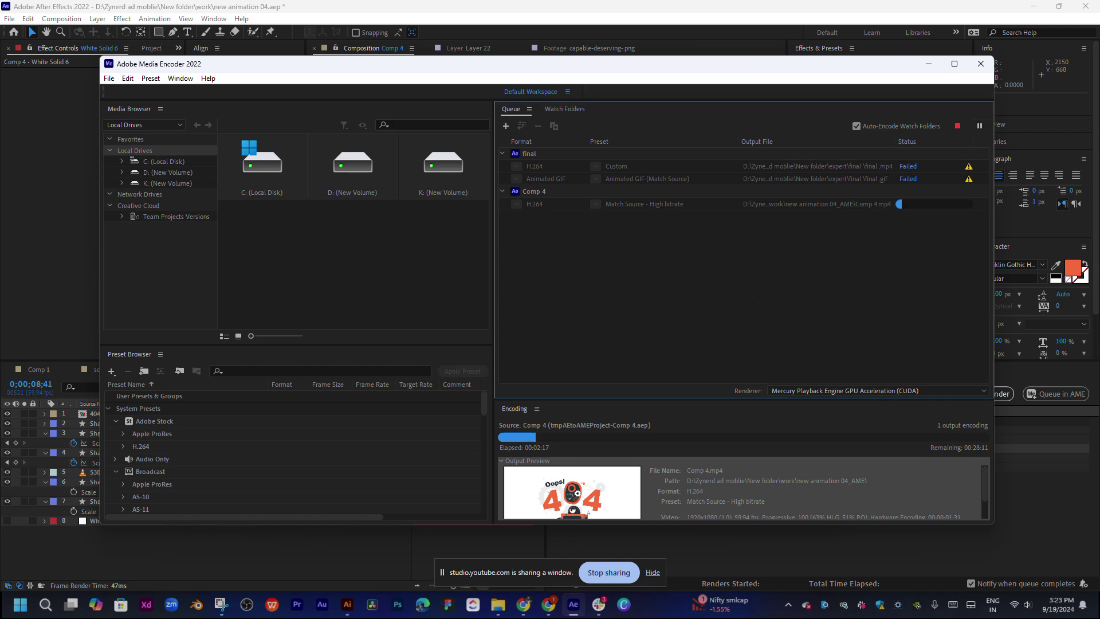
Return to After Effects and start rendering the Render Queue.
key("alt+Tab")
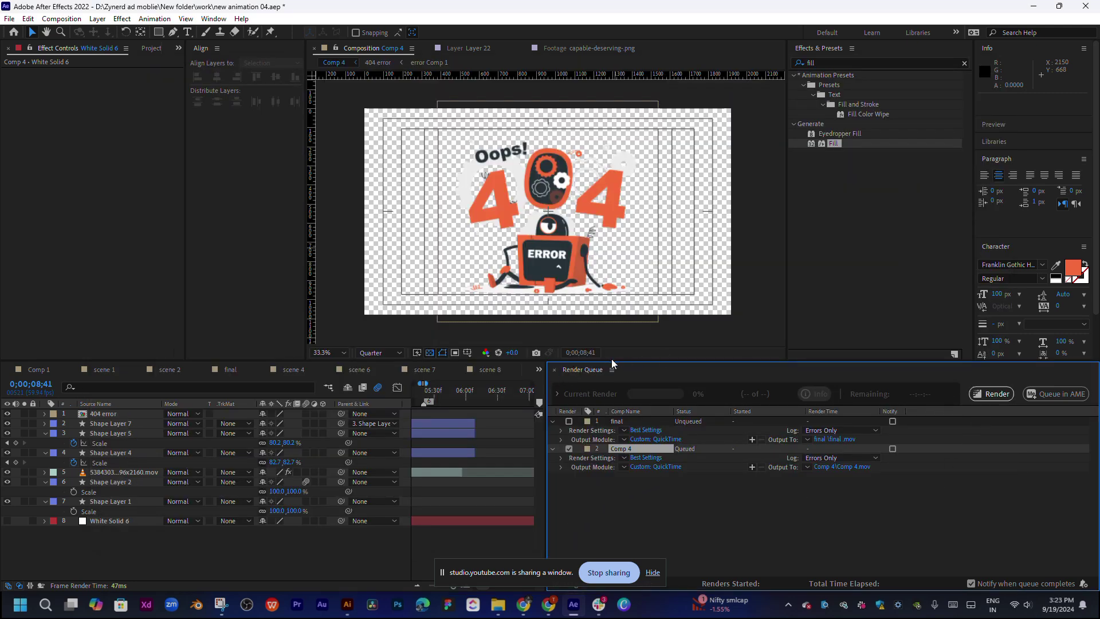
left_click(994, 394)
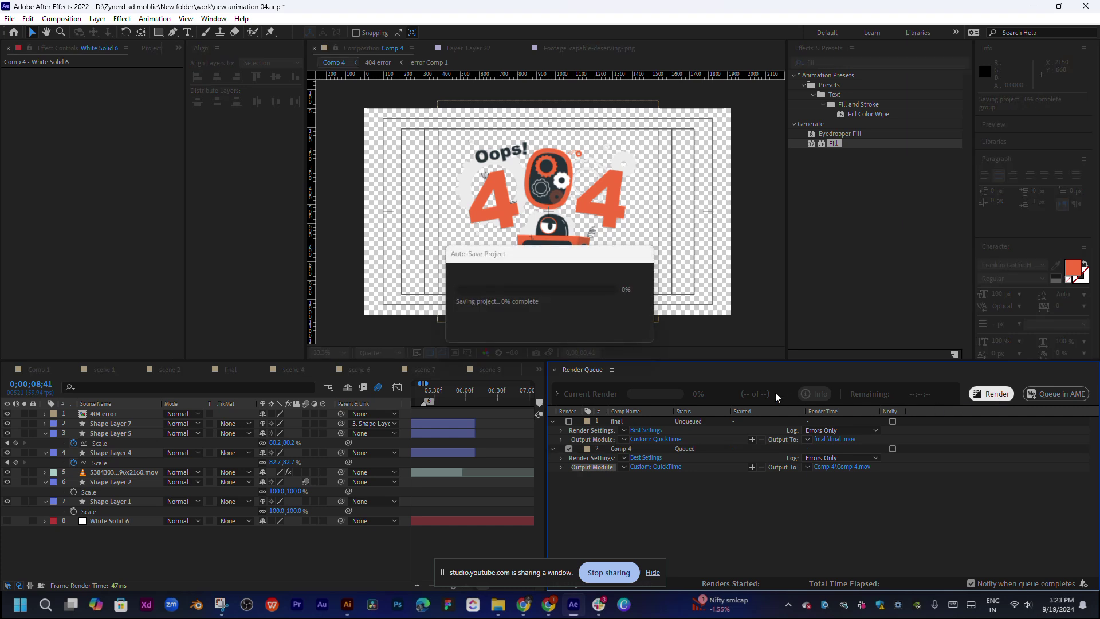